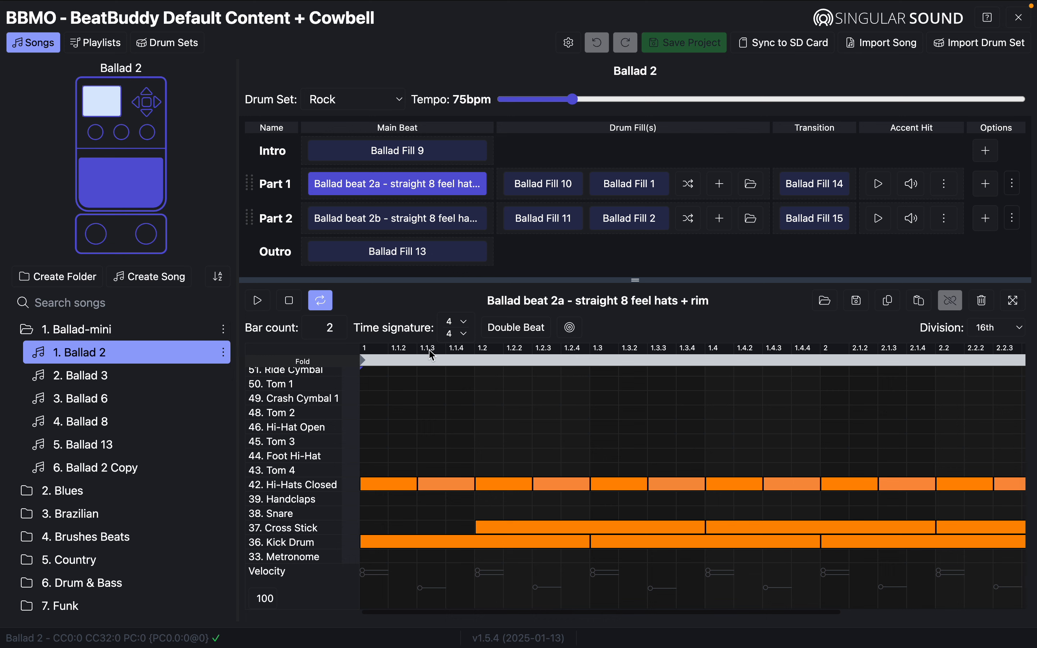
click(27, 330)
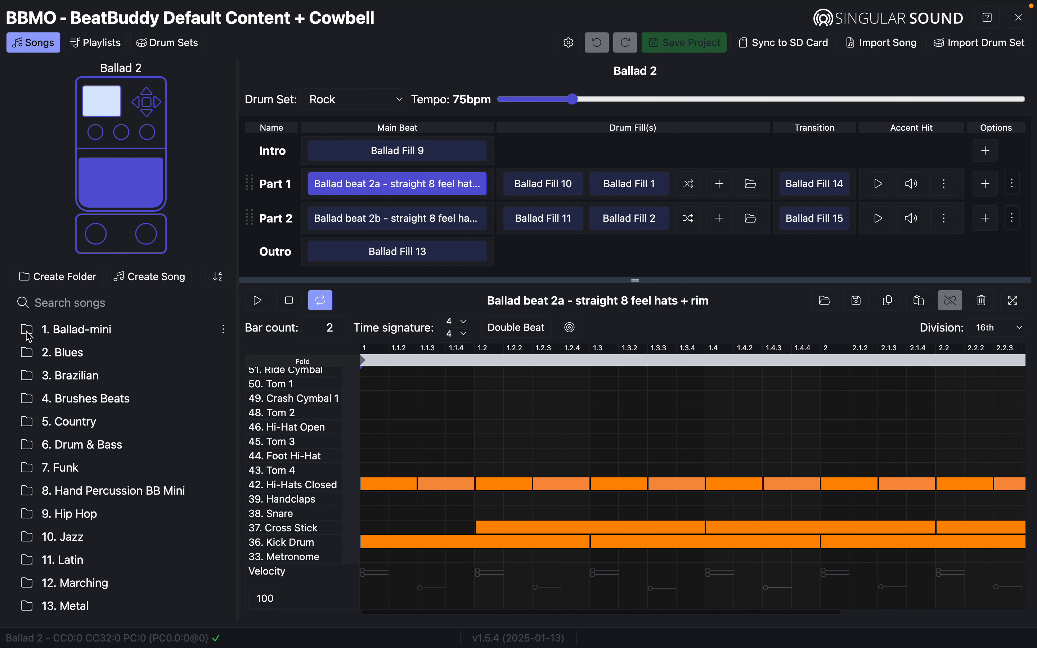
click(73, 336)
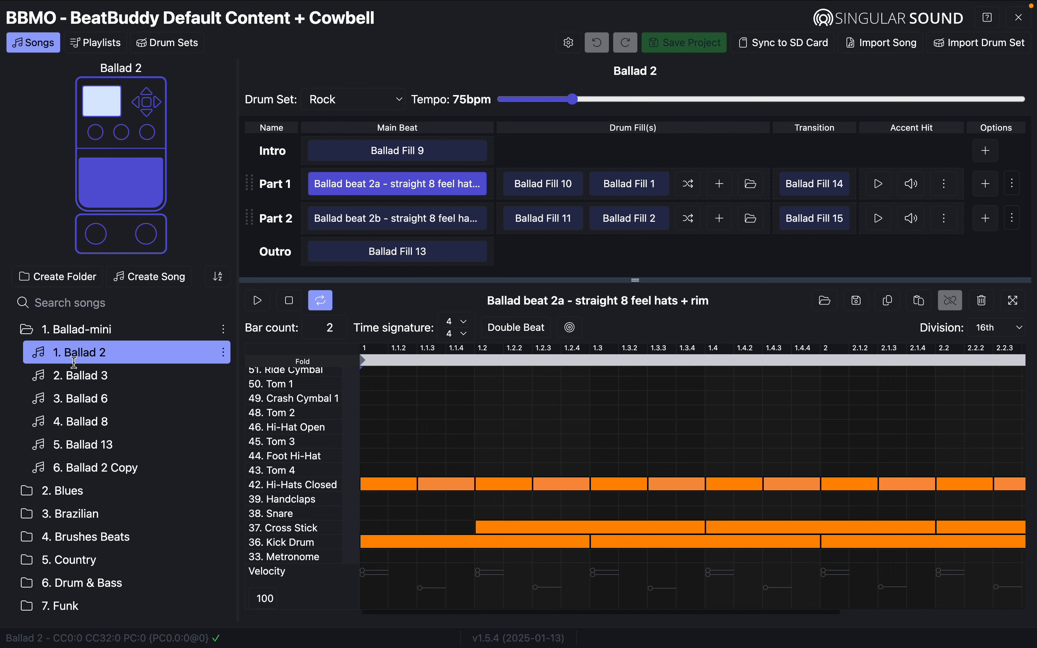
click(33, 334)
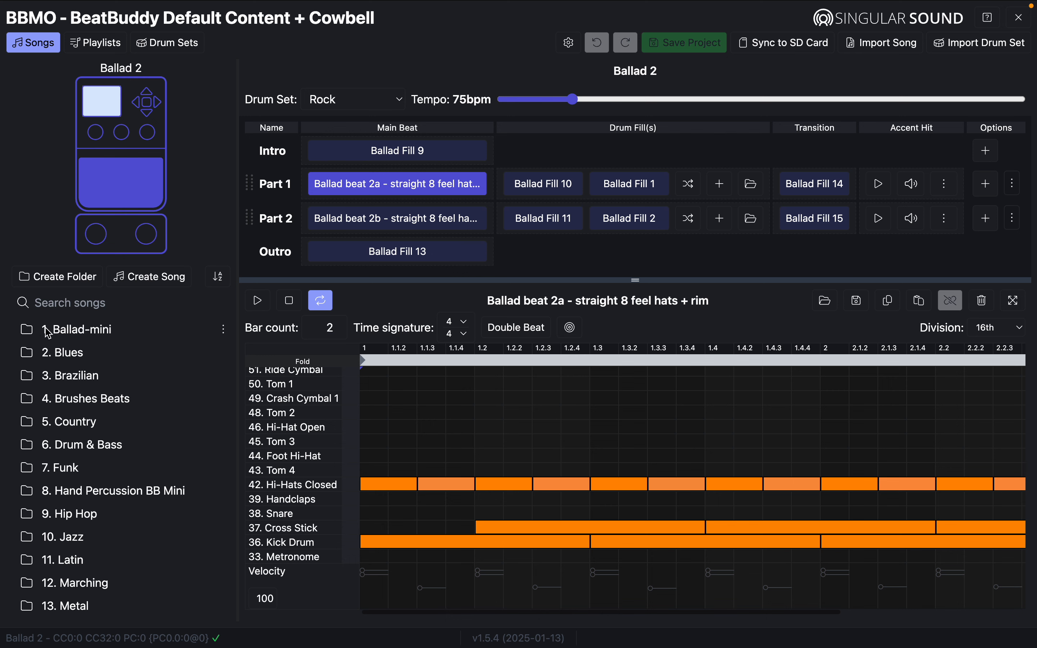
click(35, 337)
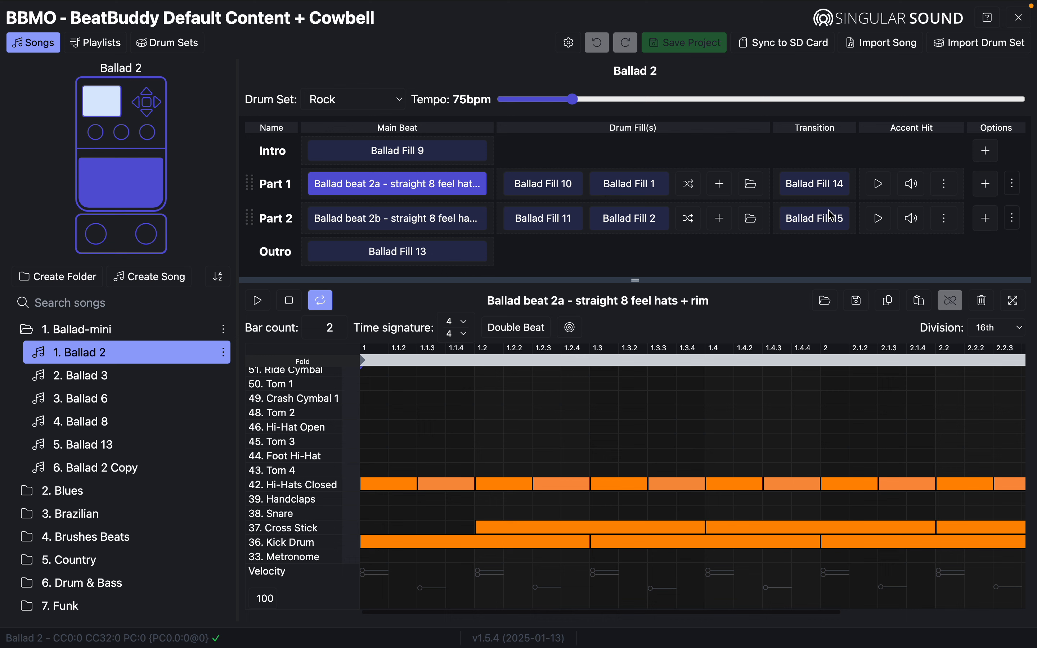
- Audition the accent hits of Part 1 and Part 2, and play the intro fill of Ballad 2
click(879, 181)
click(879, 216)
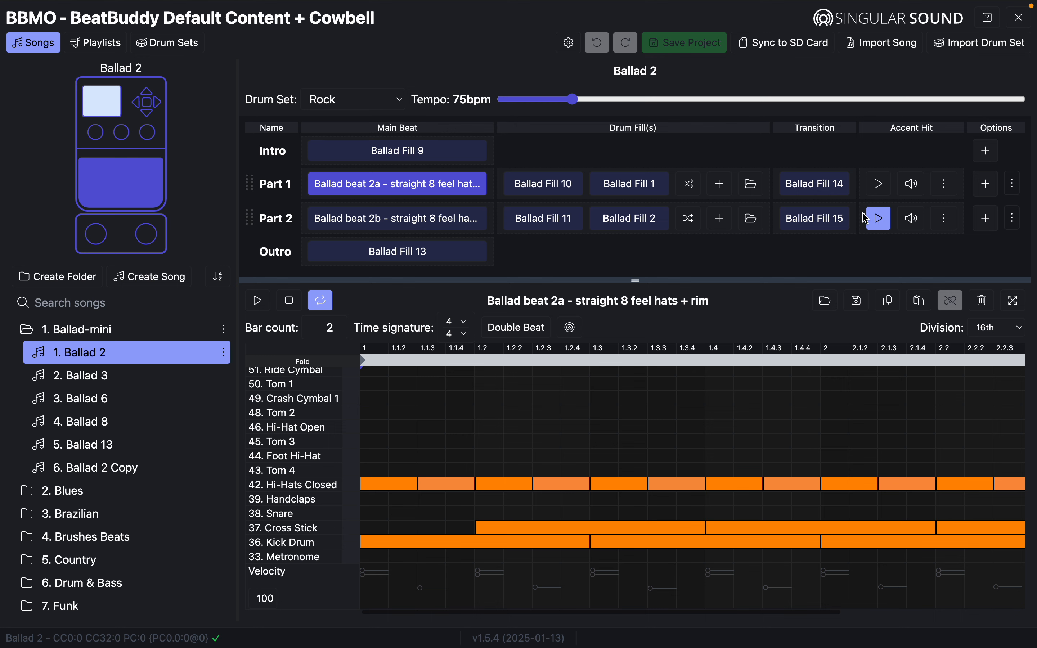
click(411, 157)
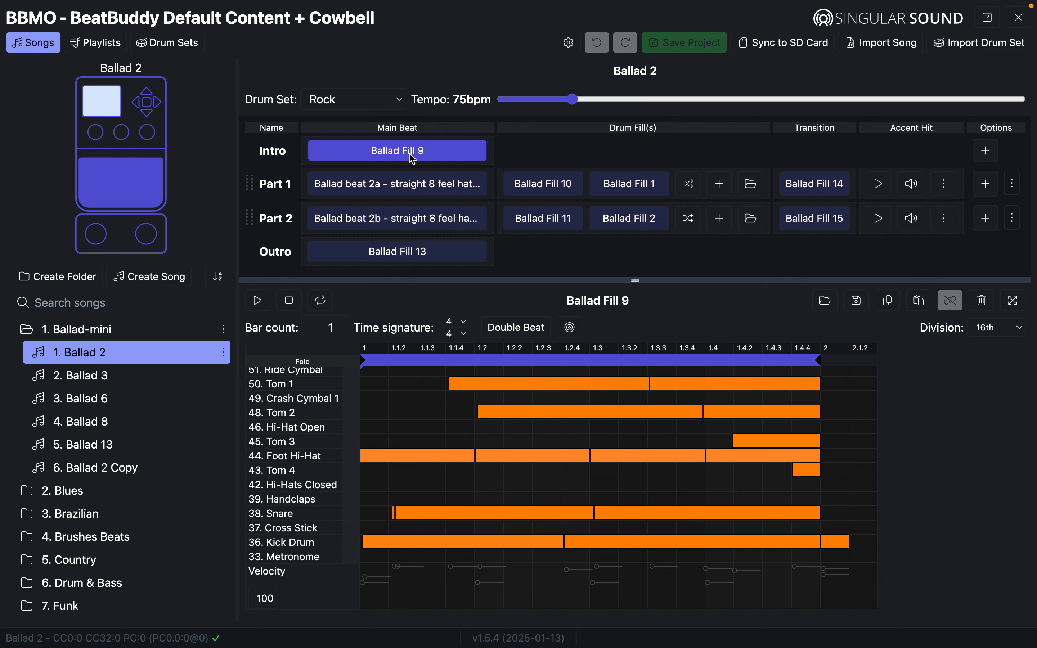
click(259, 301)
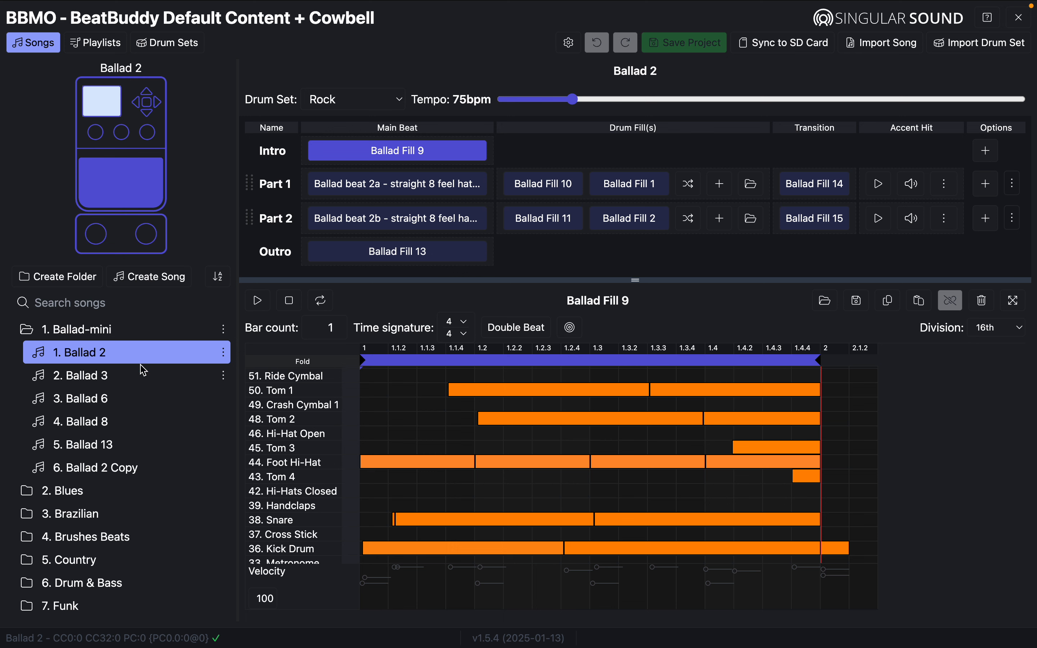
- Duplicate the song Ballad 2 and move the new copy into the Temporary folder
click(223, 353)
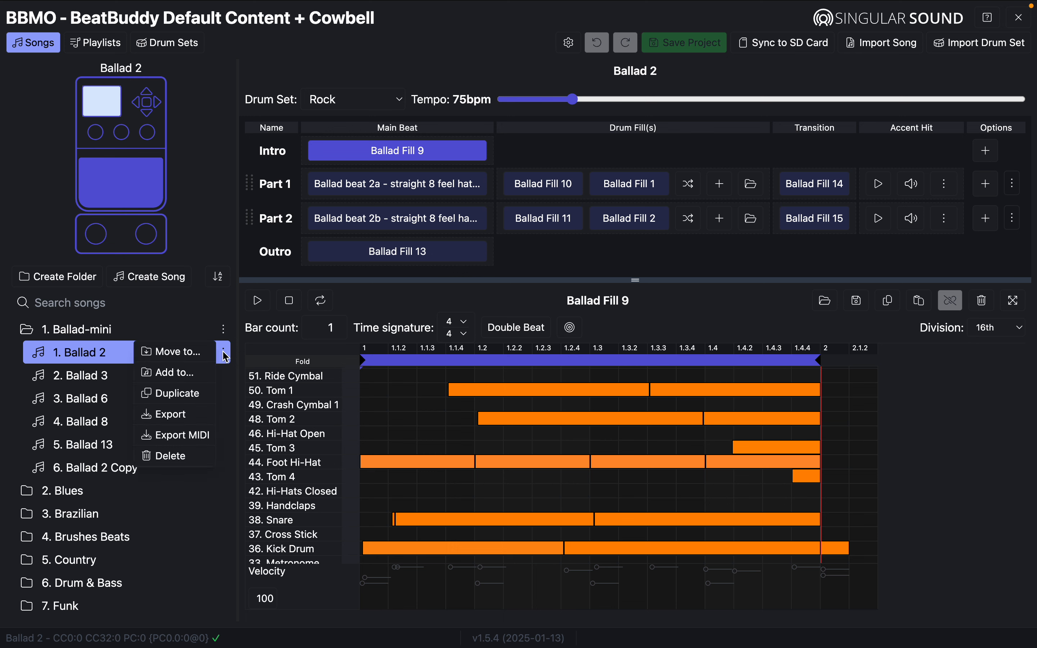
click(193, 393)
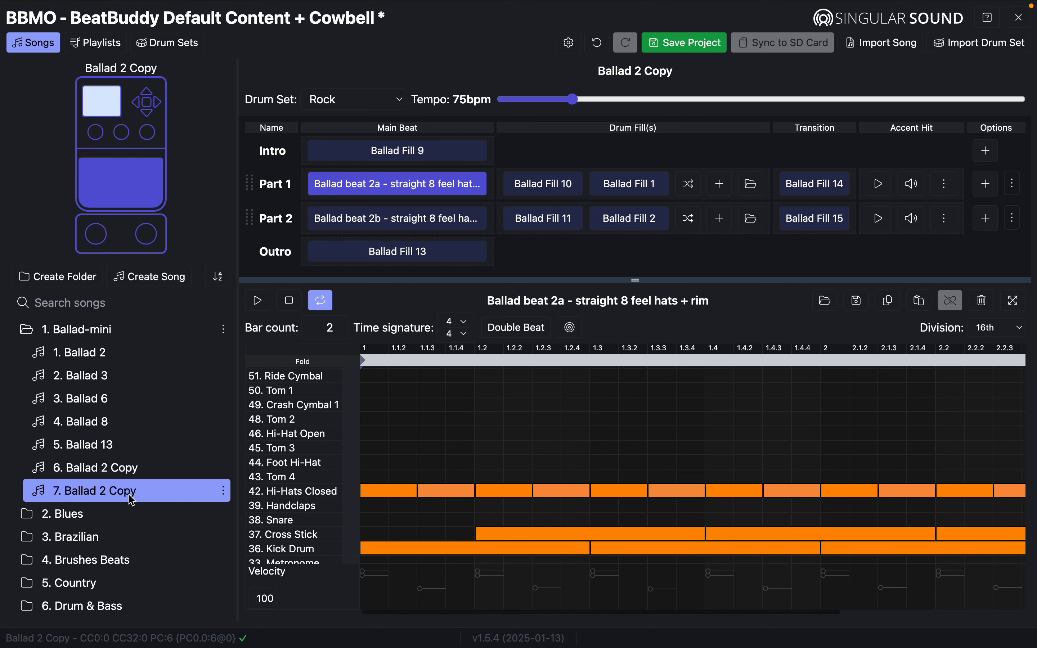
click(225, 491)
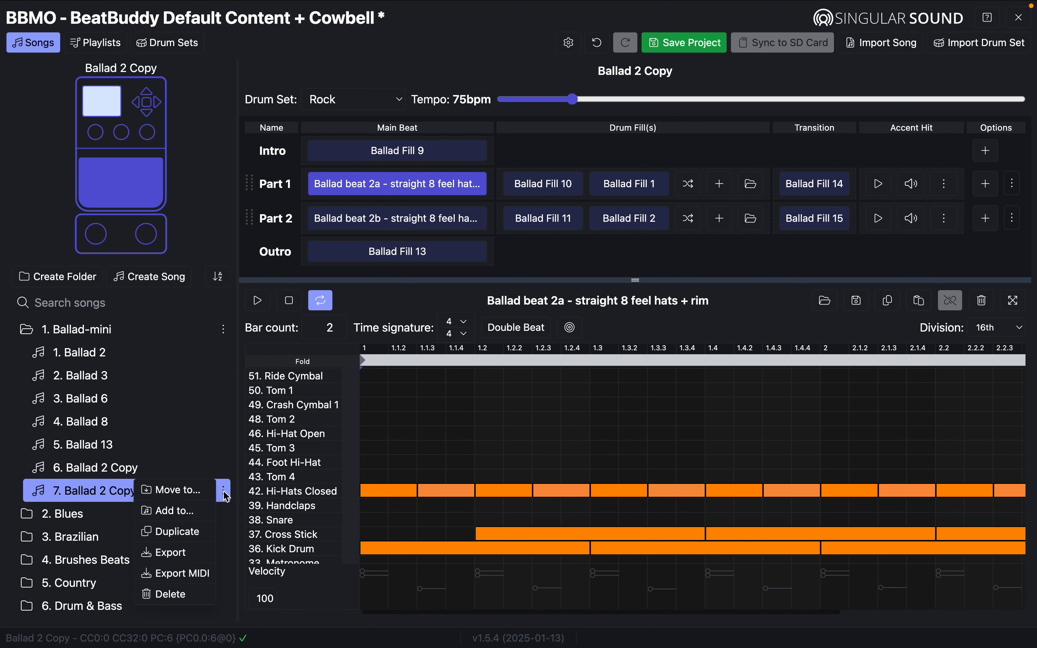
mouse_move(197, 500)
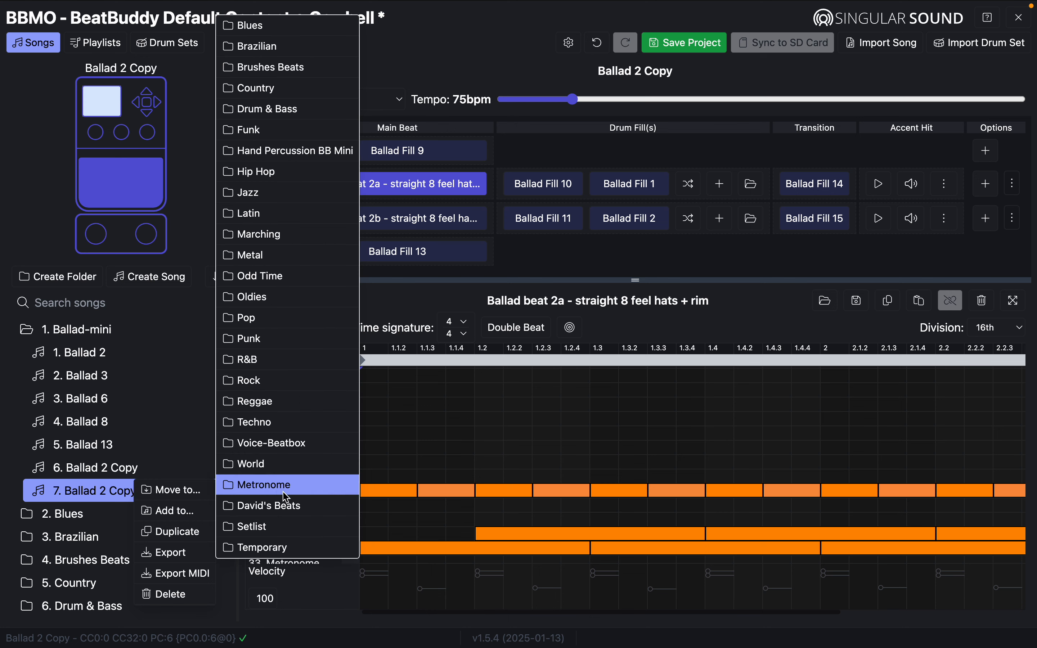
click(273, 549)
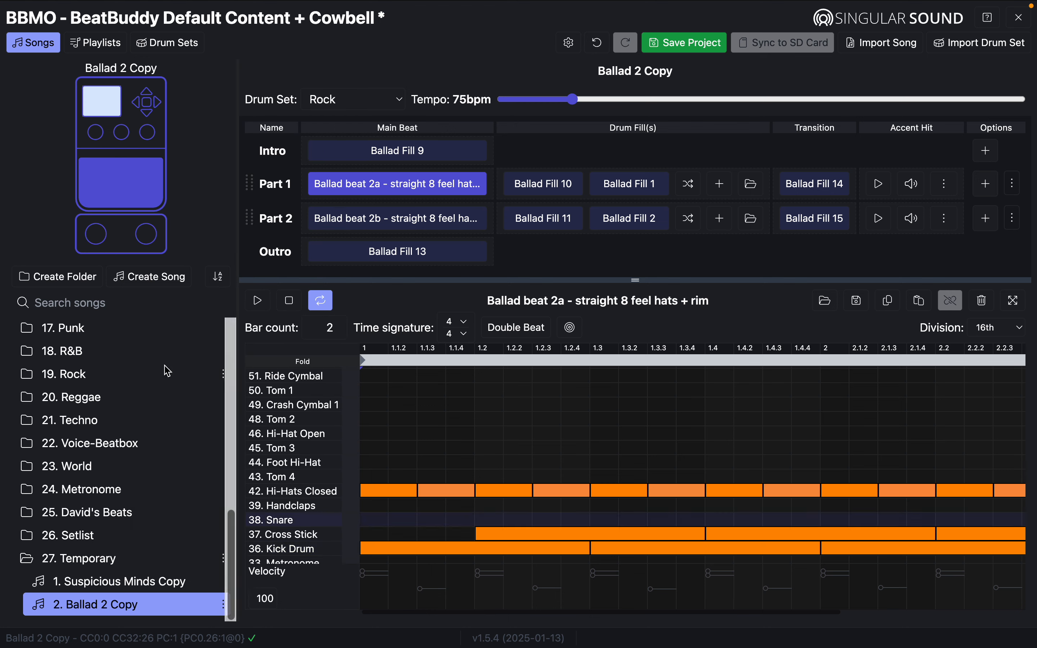
- Review the moved copy in the Temporary folder and the original Ballad 2 in the Ballad-mini folder
scroll(145, 358, up, 2)
scroll(146, 356, up, 10)
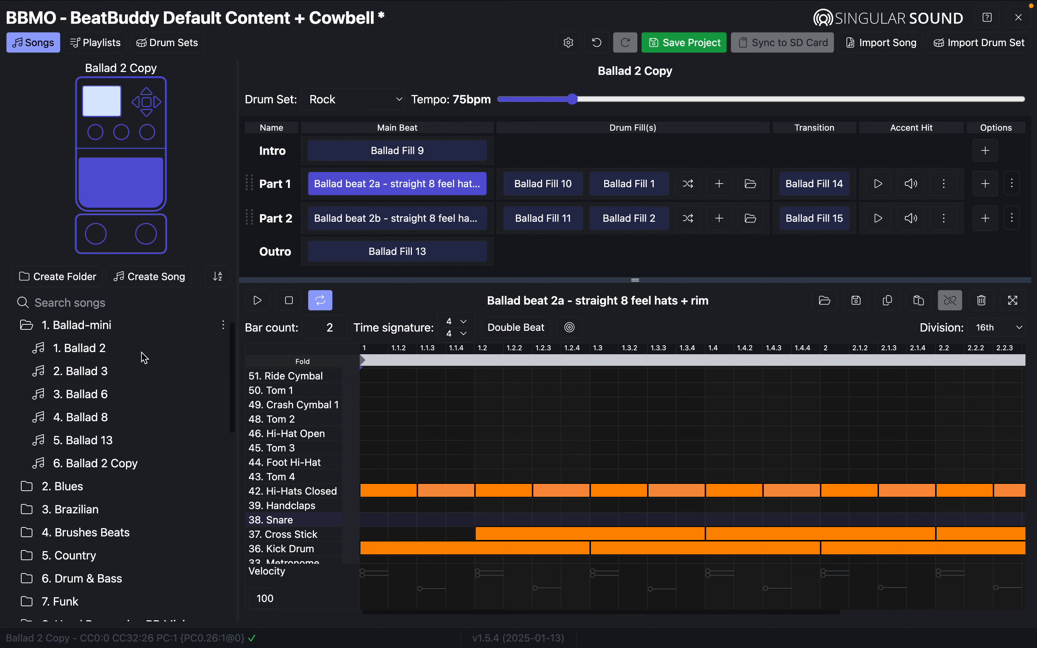
click(38, 338)
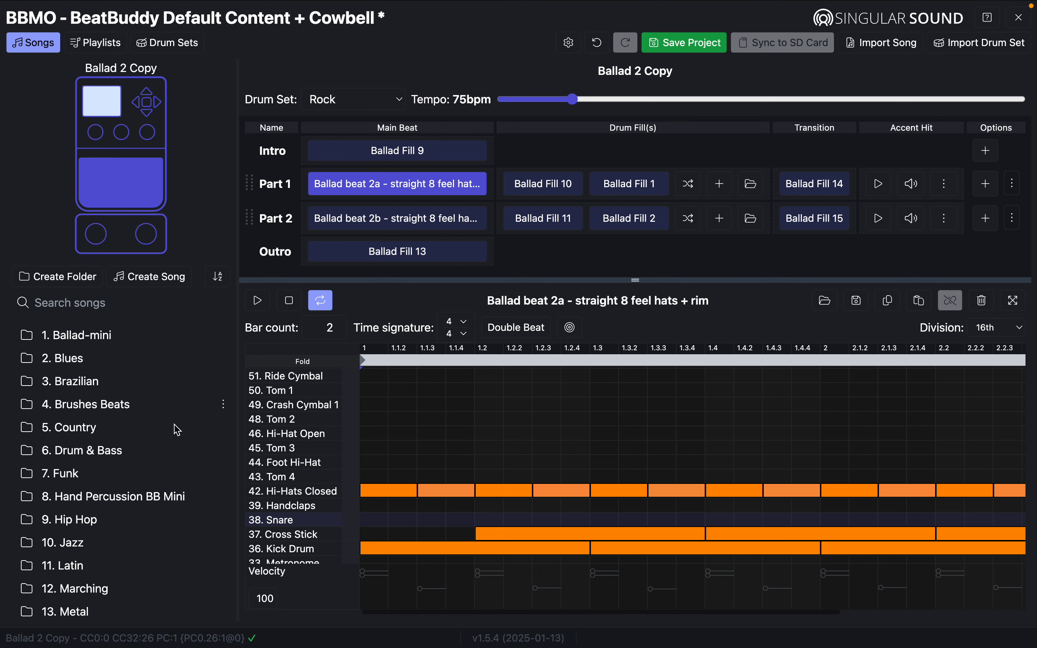
scroll(203, 459, down, 10)
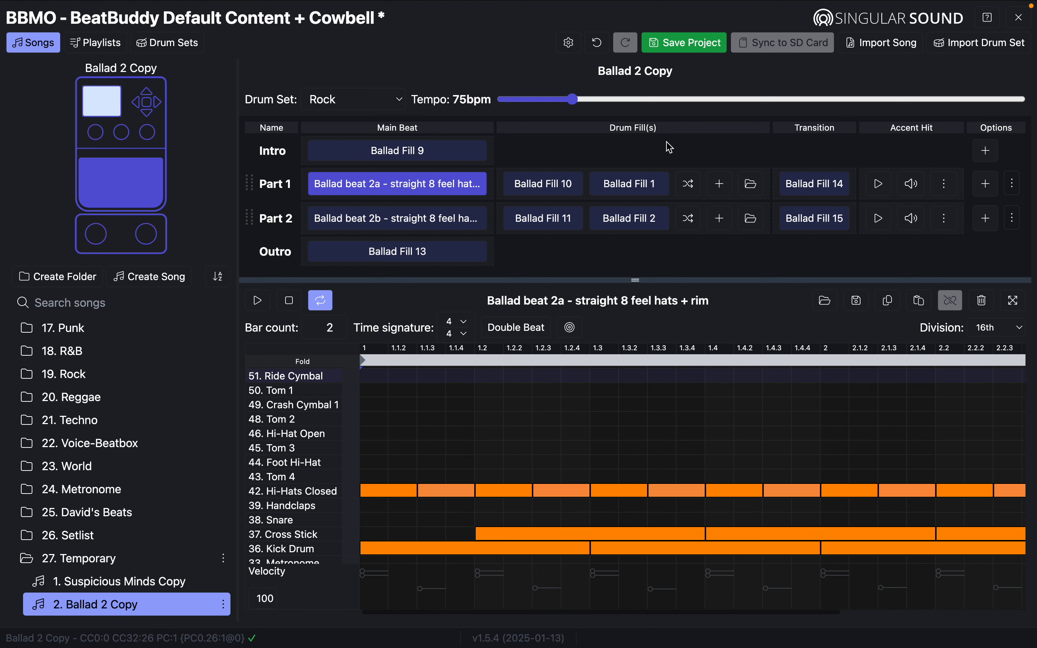
scroll(128, 411, up, 10)
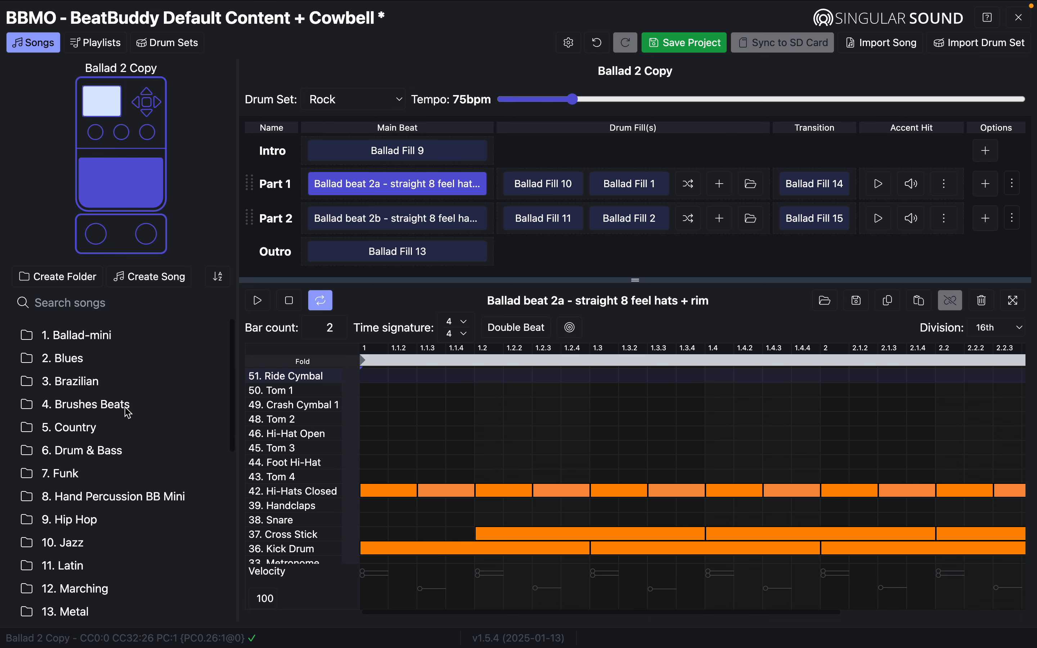
click(25, 338)
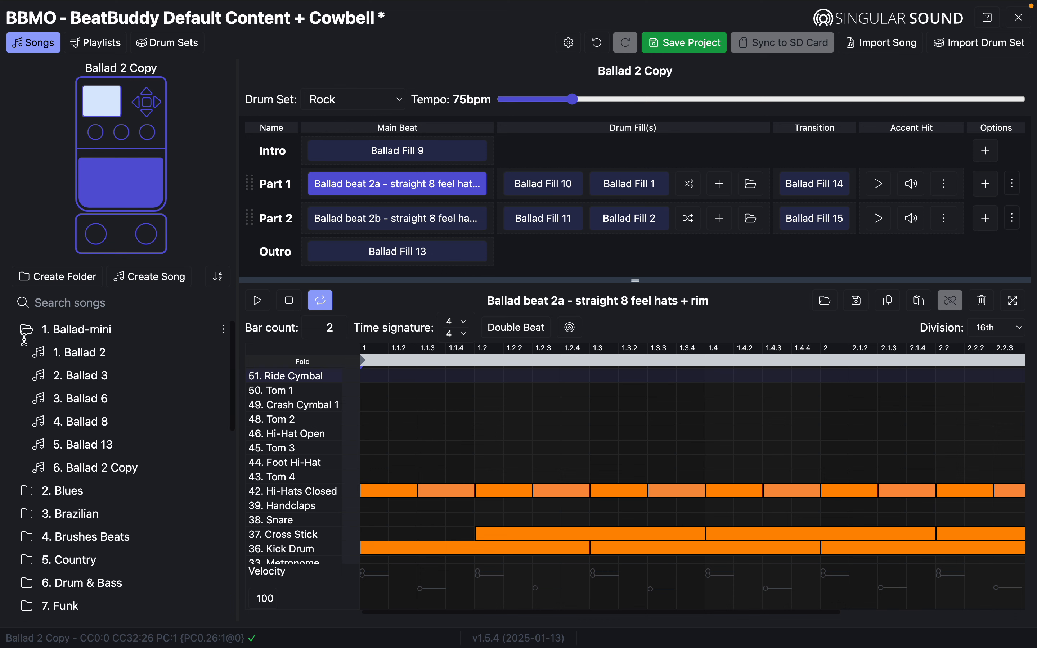
click(69, 355)
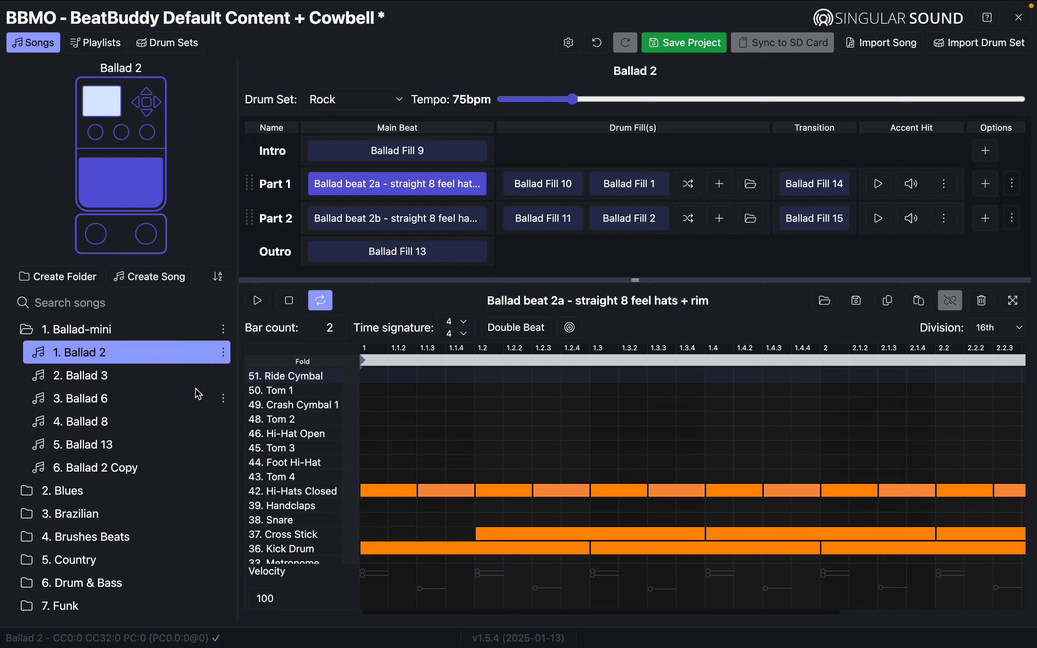
- Collapse the Ballad-mini folder and save the project
click(38, 333)
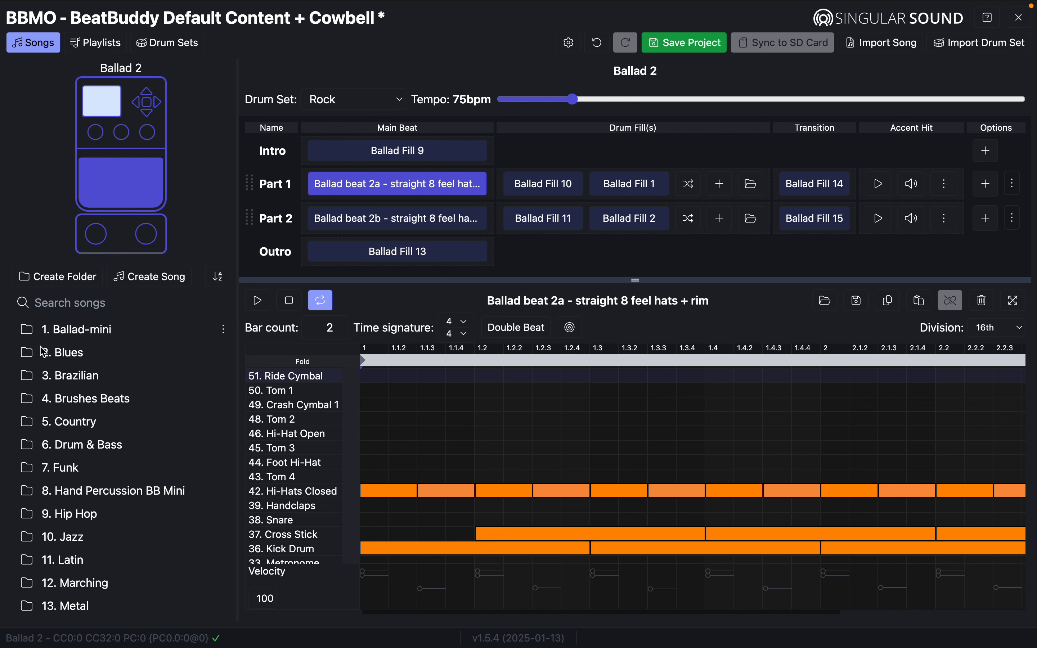
scroll(105, 482, down, 10)
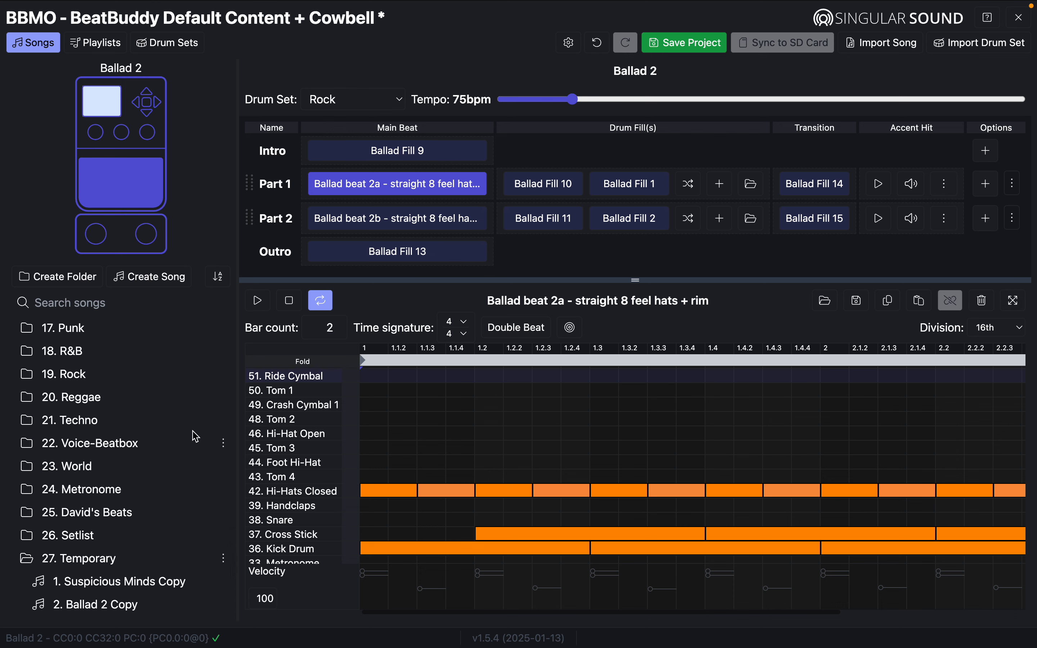
click(688, 50)
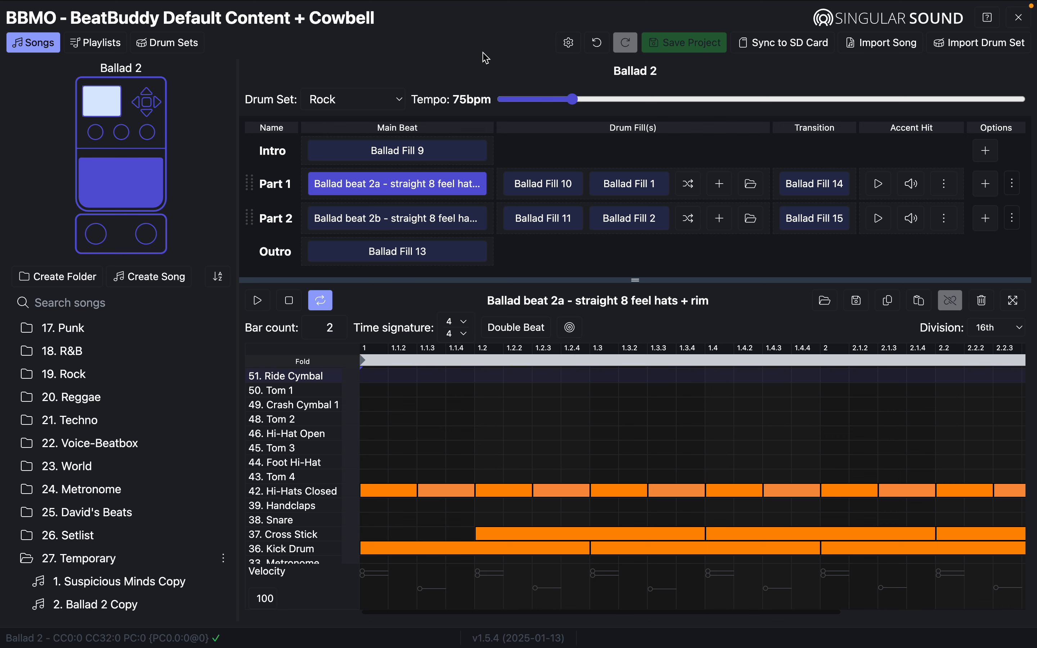
- View the parts of the song Spanish 3/4 beat- brushes in the World folder, and collapse the folder
click(34, 475)
scroll(31, 429, down, 5)
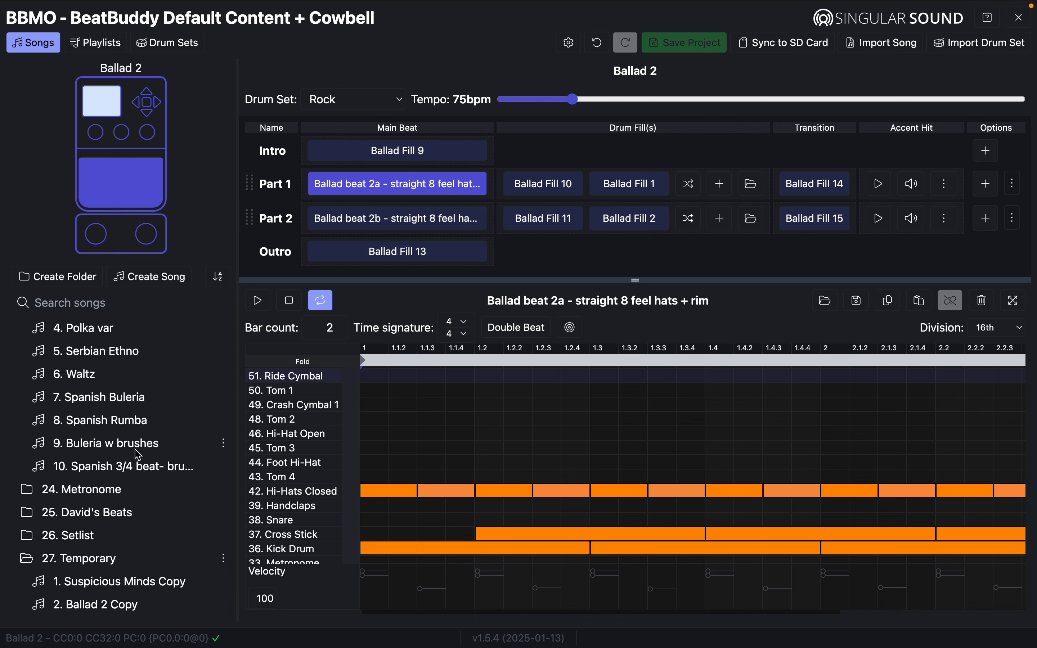
click(128, 466)
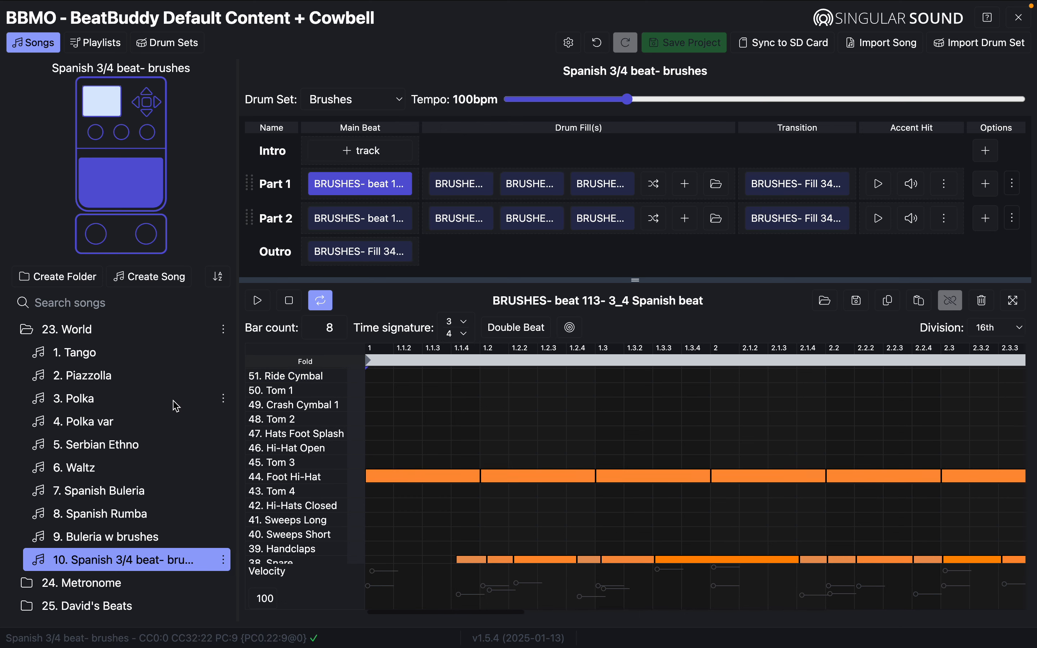
scroll(176, 406, down, 4)
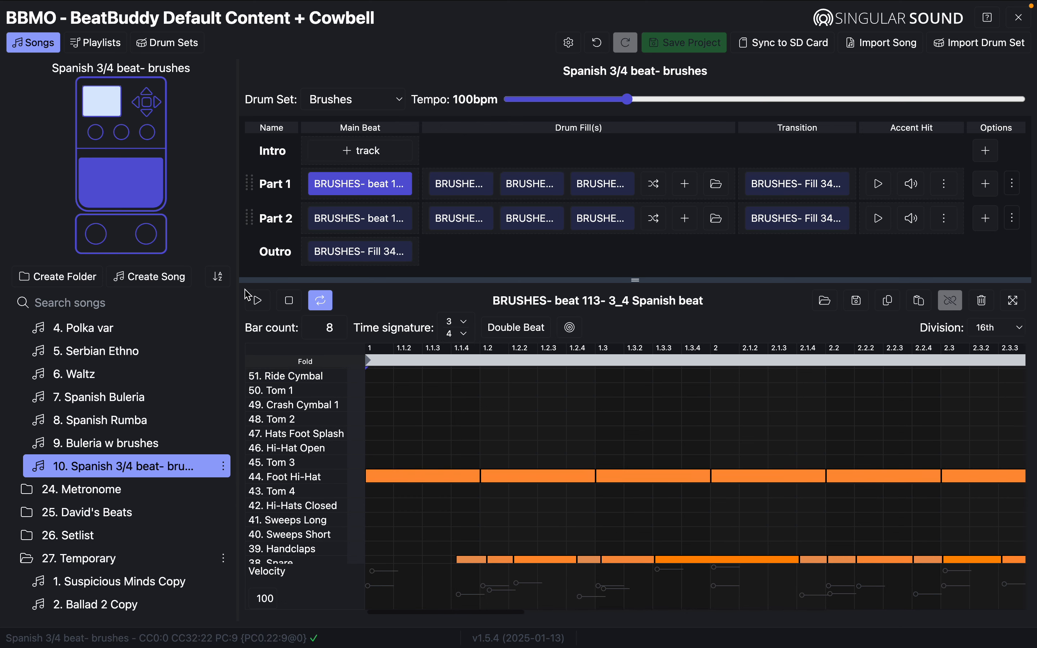
scroll(99, 452, up, 3)
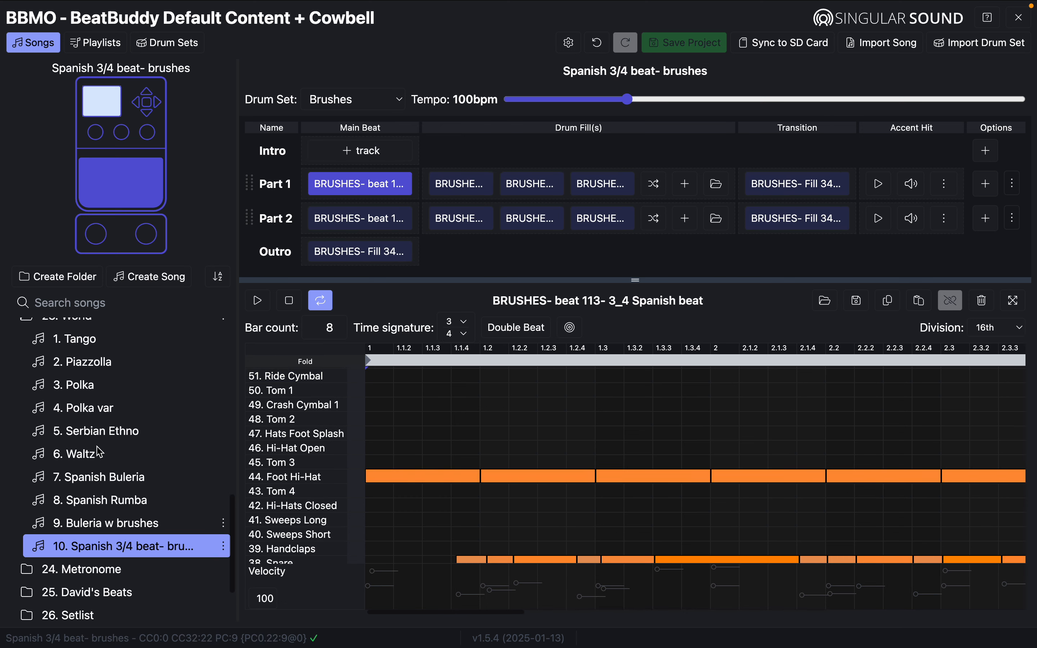
scroll(100, 453, up, 2)
click(35, 359)
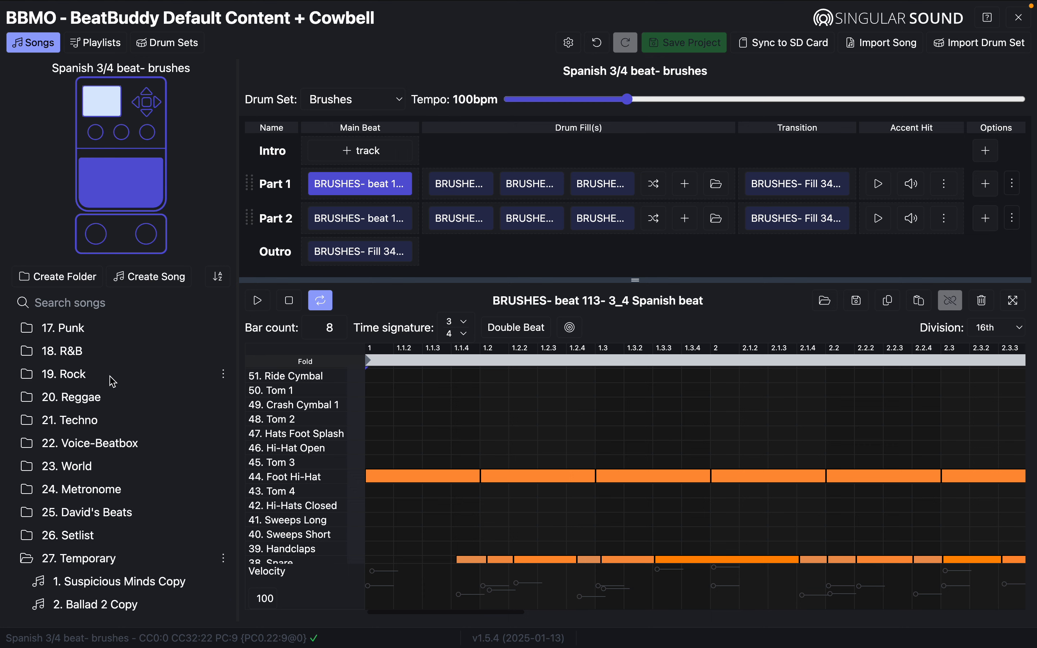
- View the parts of the song Tango in the World folder, and collapse the folder again
click(31, 468)
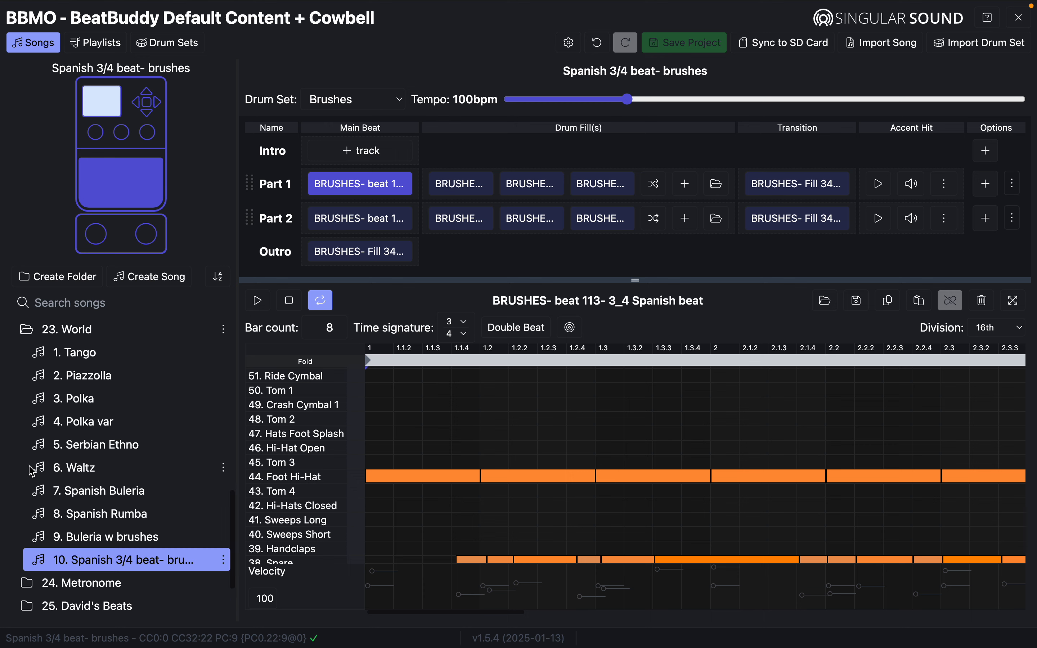
click(86, 350)
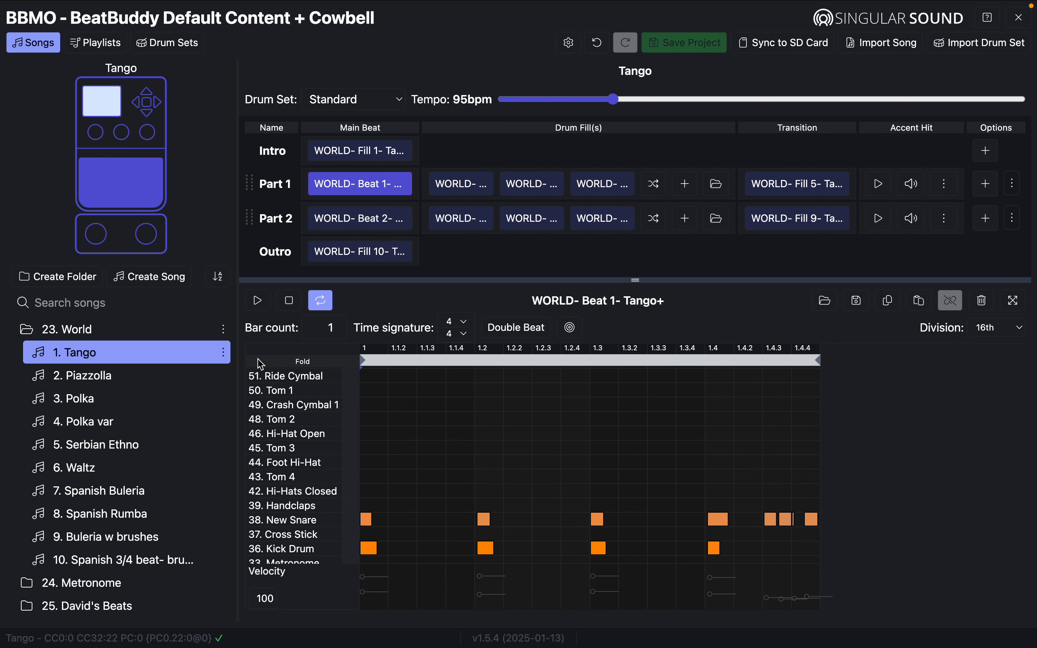
click(29, 333)
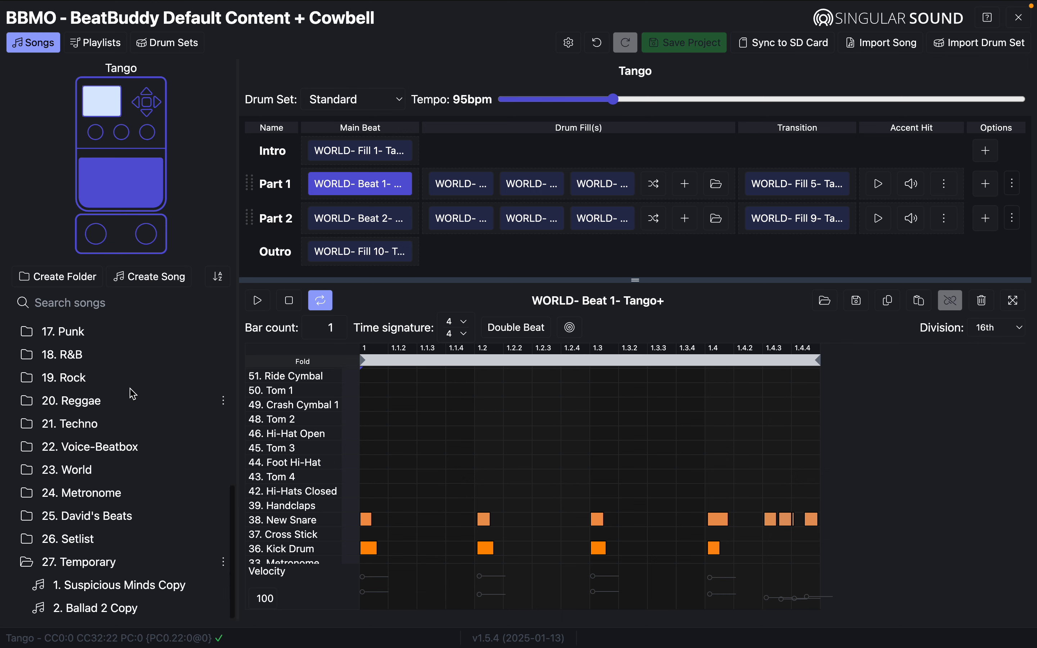
- Expand the Blues folder and view the parts of the song Blues 10- 12/8
scroll(133, 394, up, 3)
scroll(133, 393, up, 4)
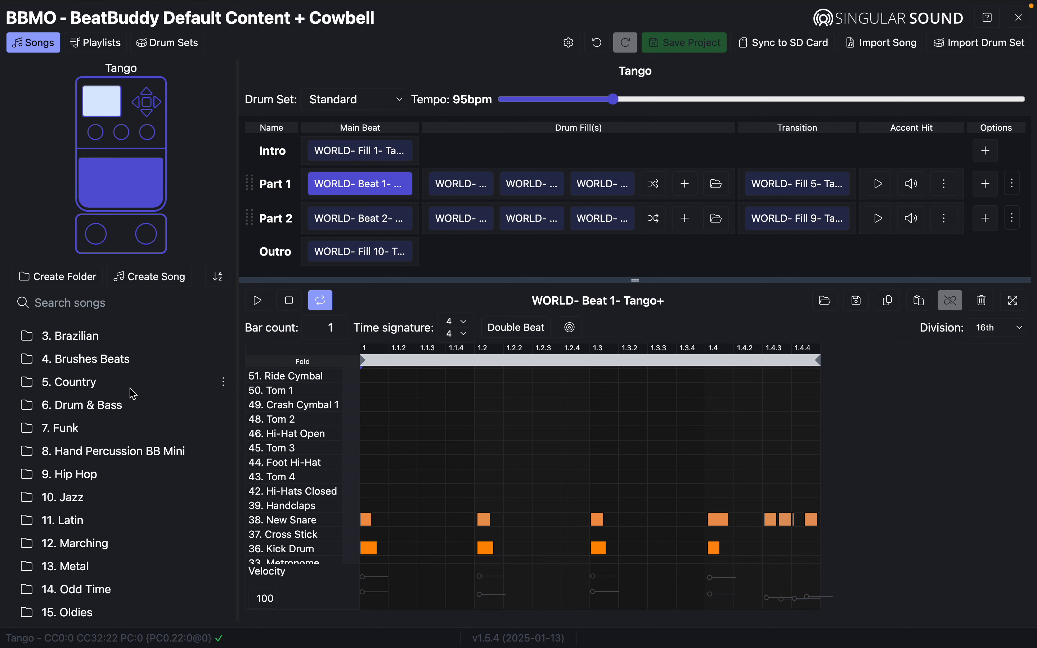
scroll(133, 391, up, 1)
click(32, 359)
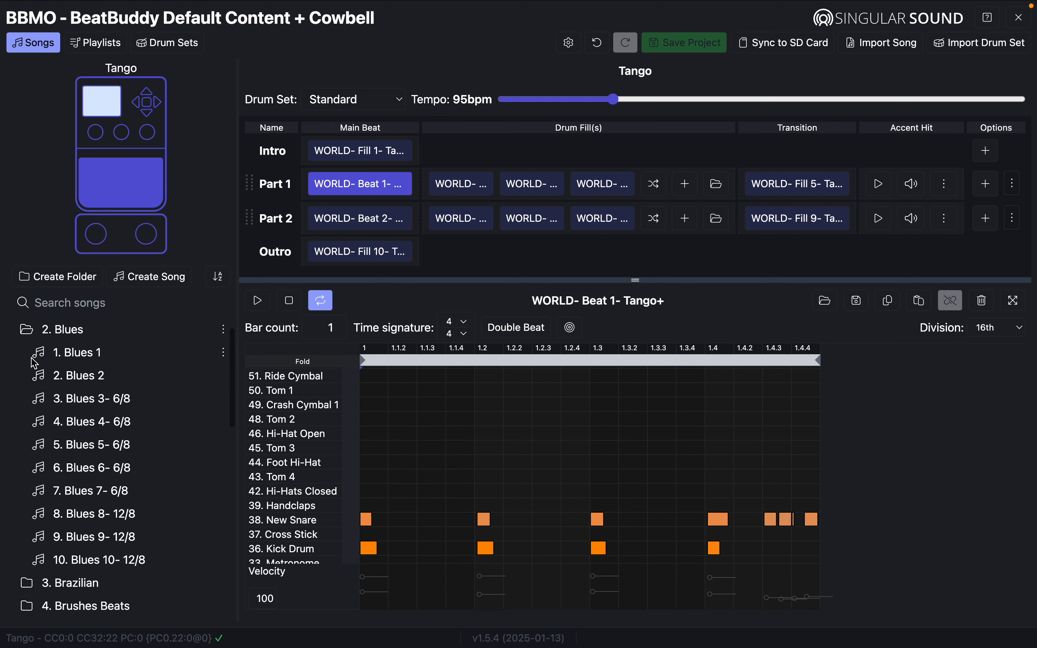
scroll(176, 465, down, 3)
click(108, 425)
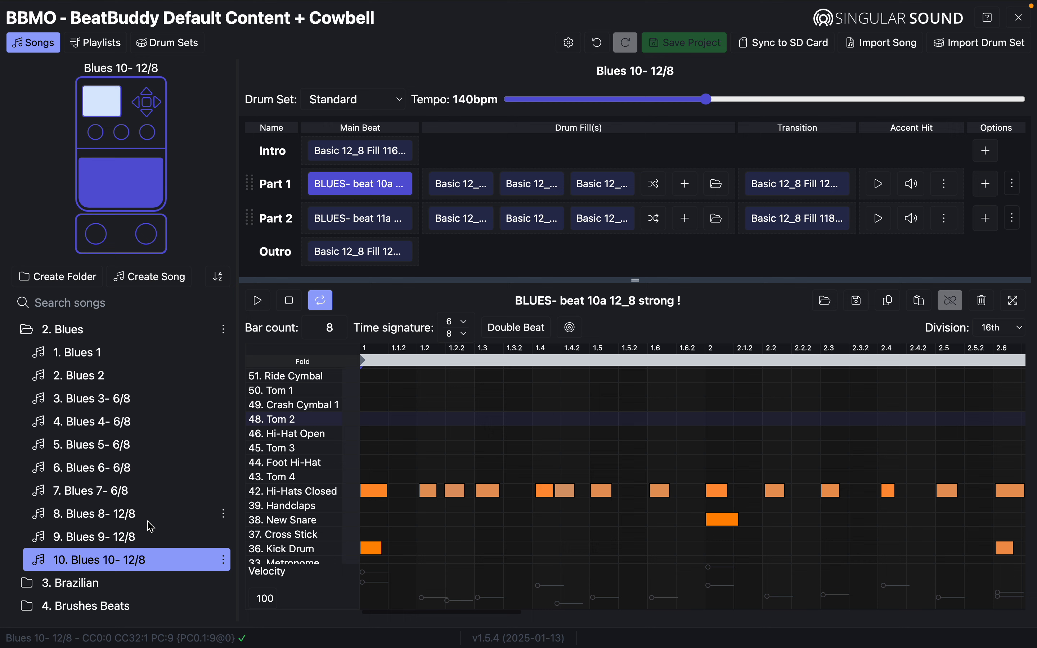
- View the parts of the song Blues 7- 6/8, and return to the songs in the Temporary folder
scroll(168, 497, down, 1)
scroll(168, 497, down, 2)
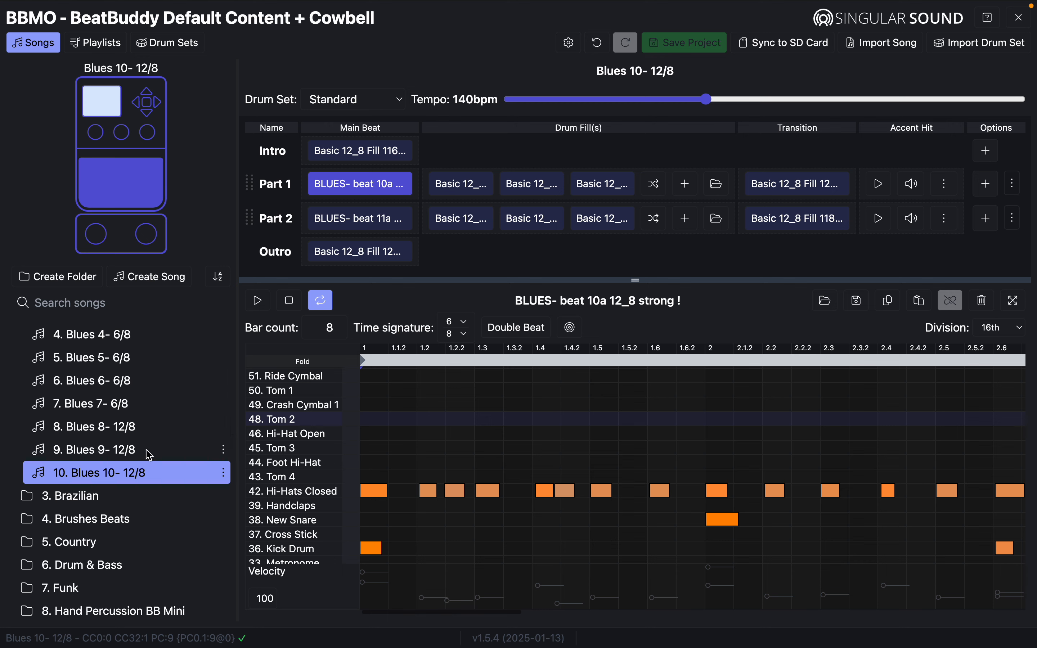
click(72, 402)
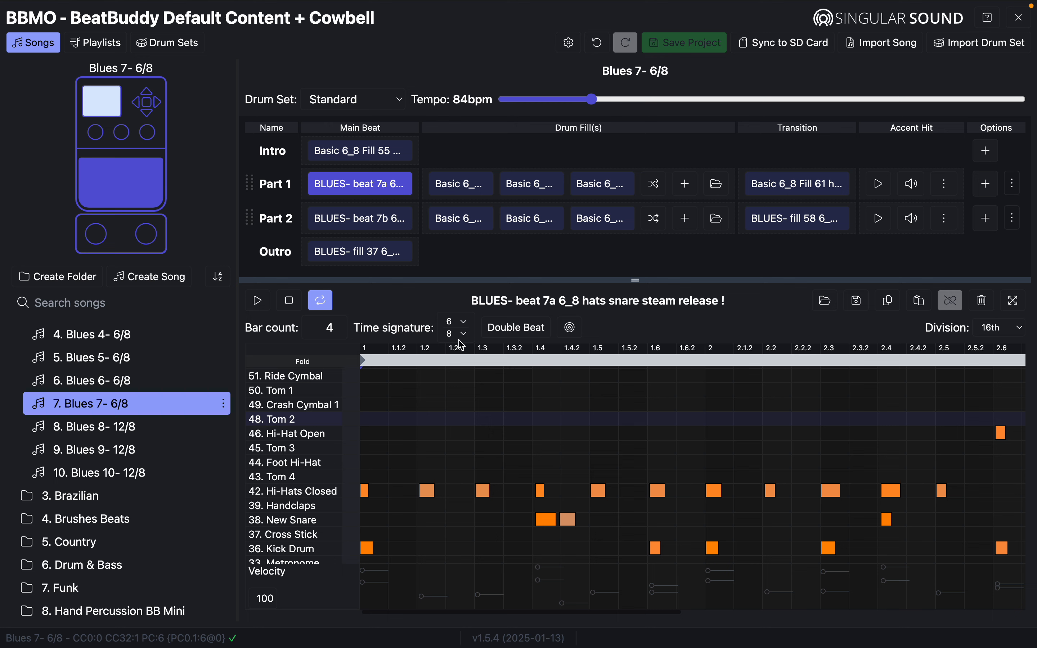
scroll(146, 446, down, 3)
scroll(146, 445, down, 15)
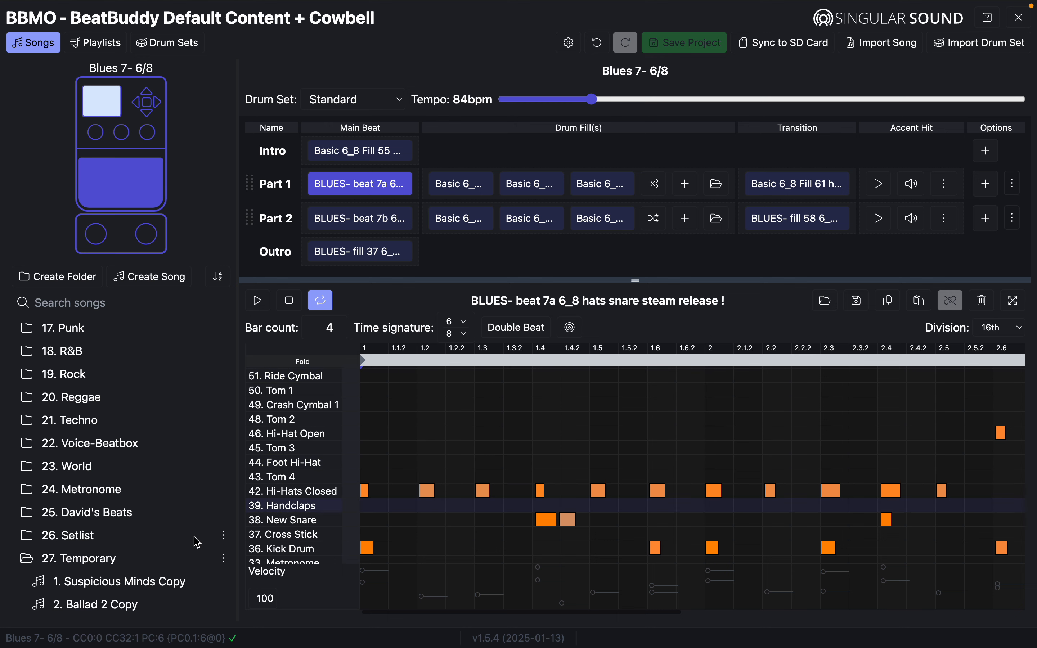
- View the parts of the song Ballad 2 Copy in the Temporary folder
click(119, 608)
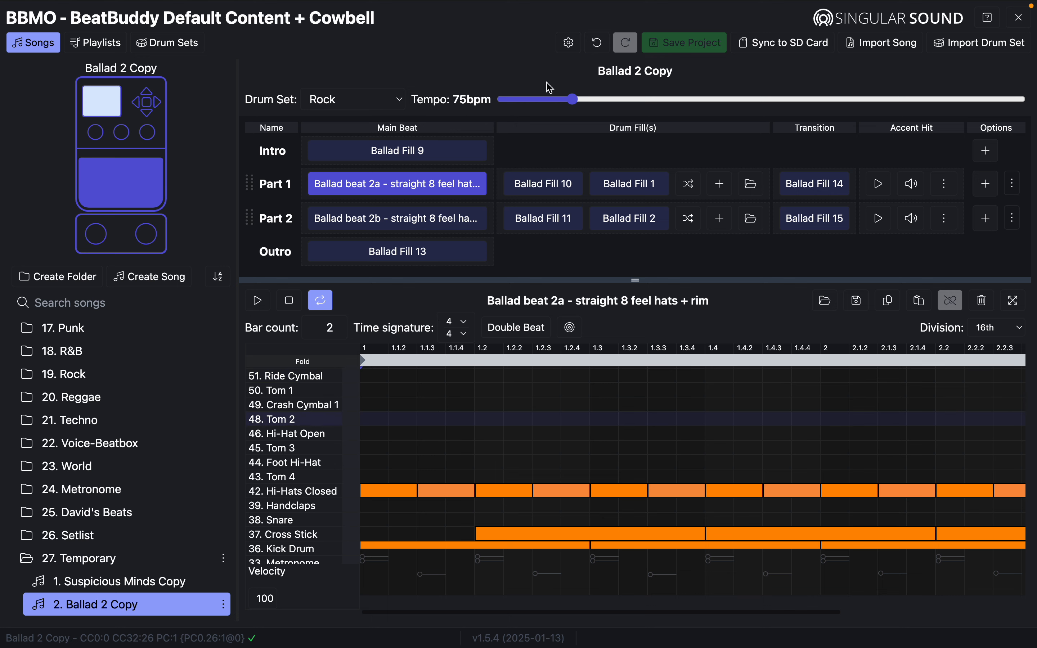
scroll(191, 392, up, 10)
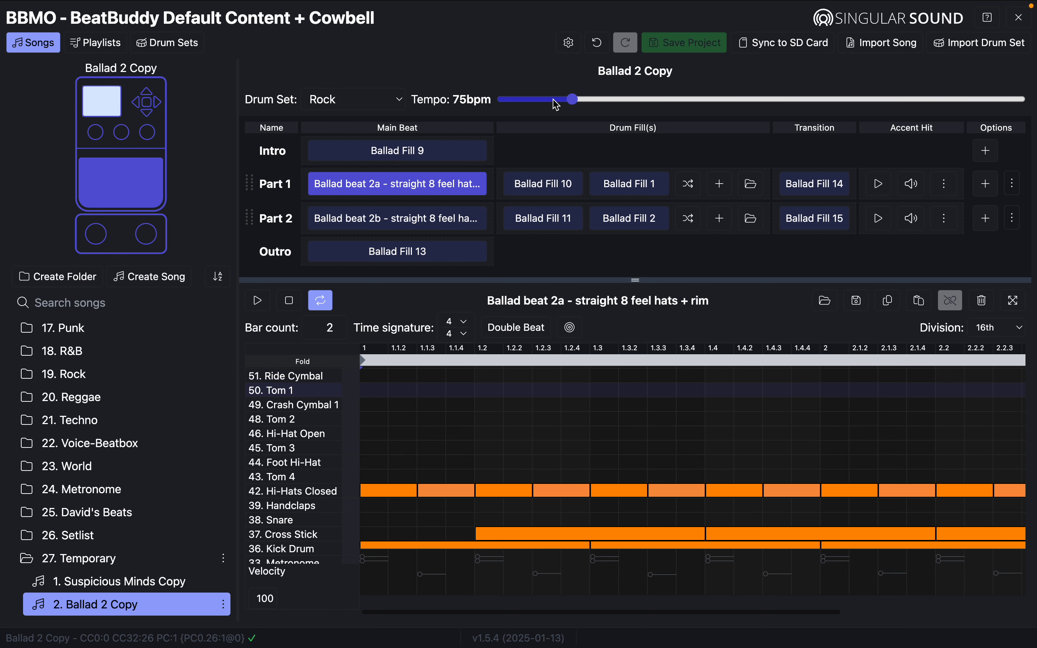
scroll(180, 442, up, 12)
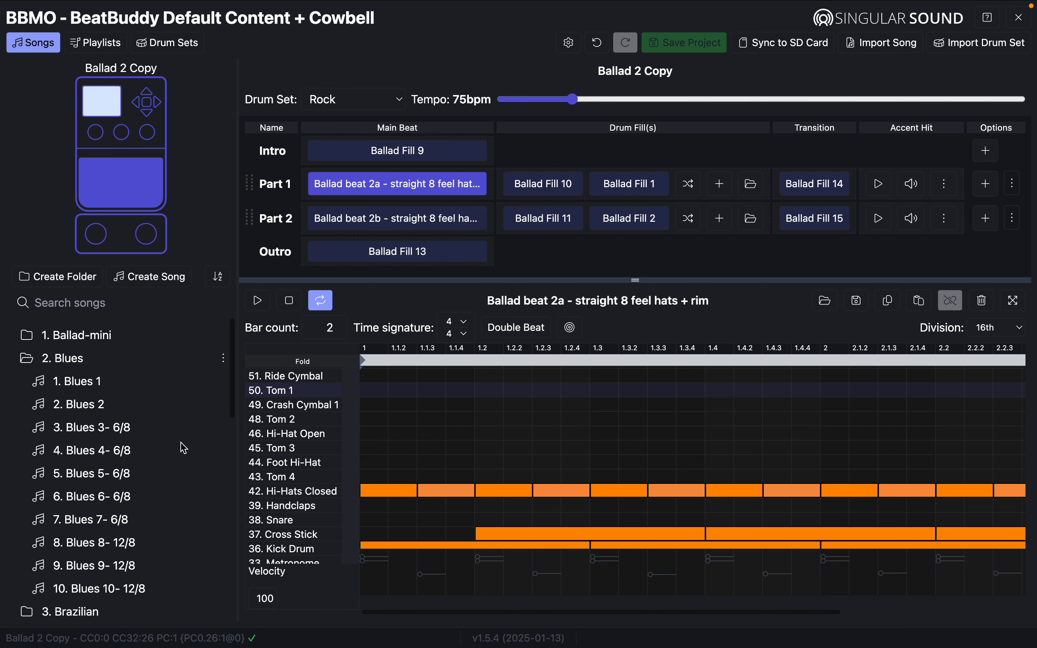
- Play back the intro and Part 1 beat of Blues 7- 6/8 in the Blues folder, and stop playback
click(101, 521)
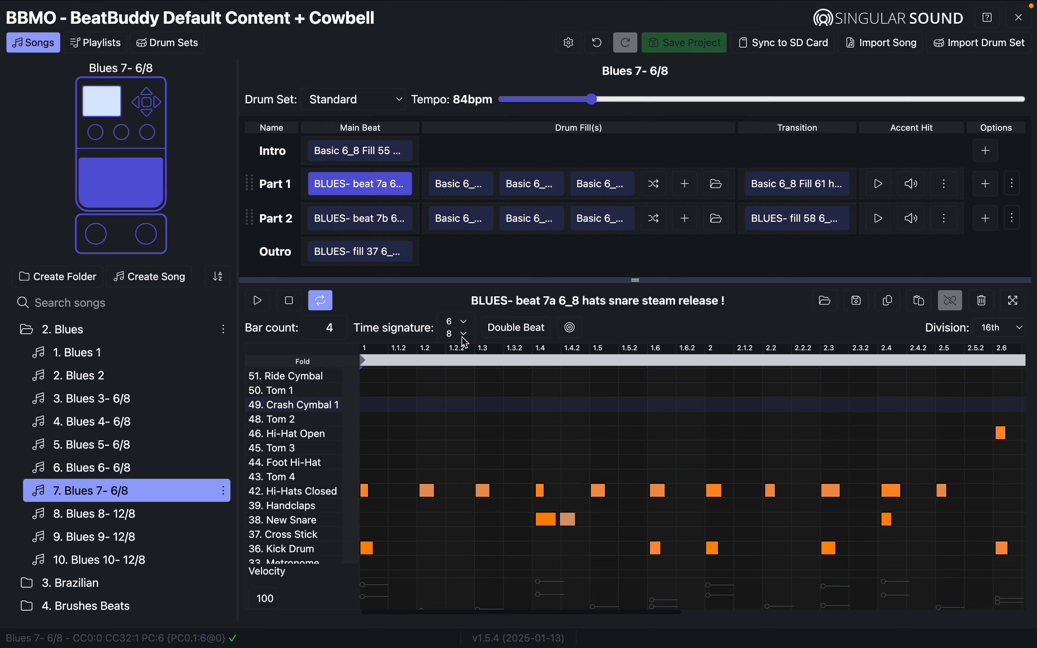
click(361, 154)
click(259, 301)
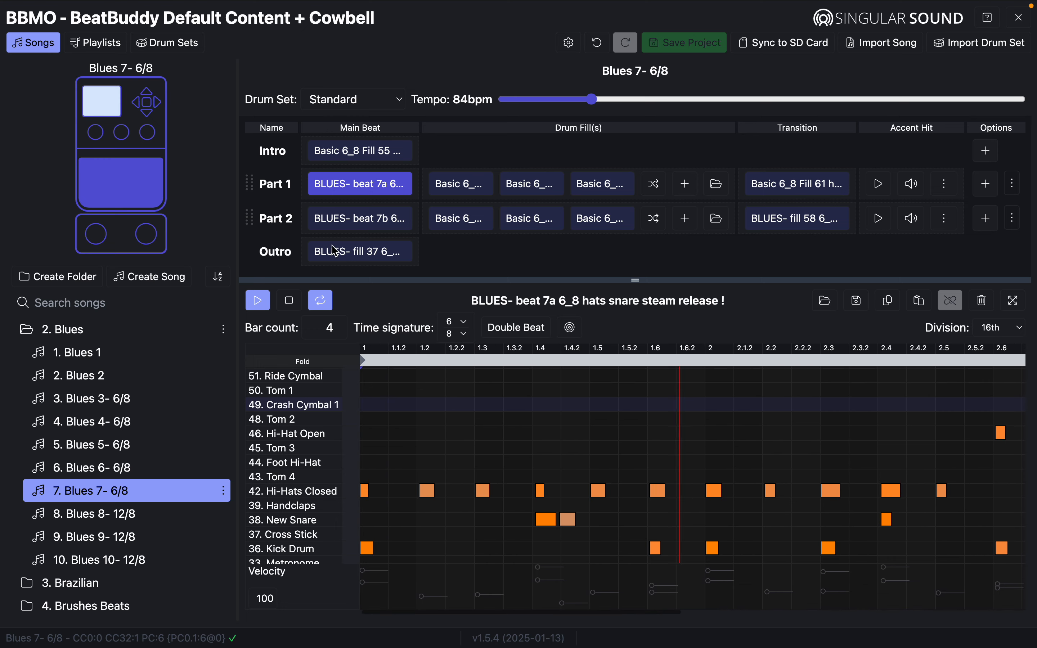
click(295, 305)
- Open Ballad 2 Copy in the Temporary folder and play back its intro fill
scroll(155, 482, down, 10)
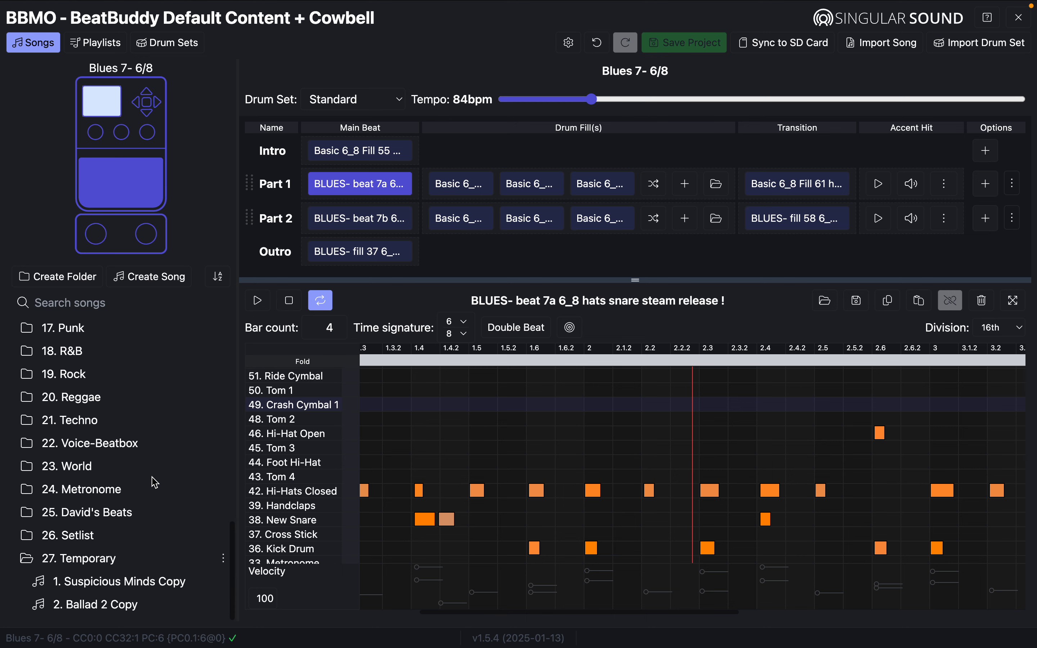
click(108, 605)
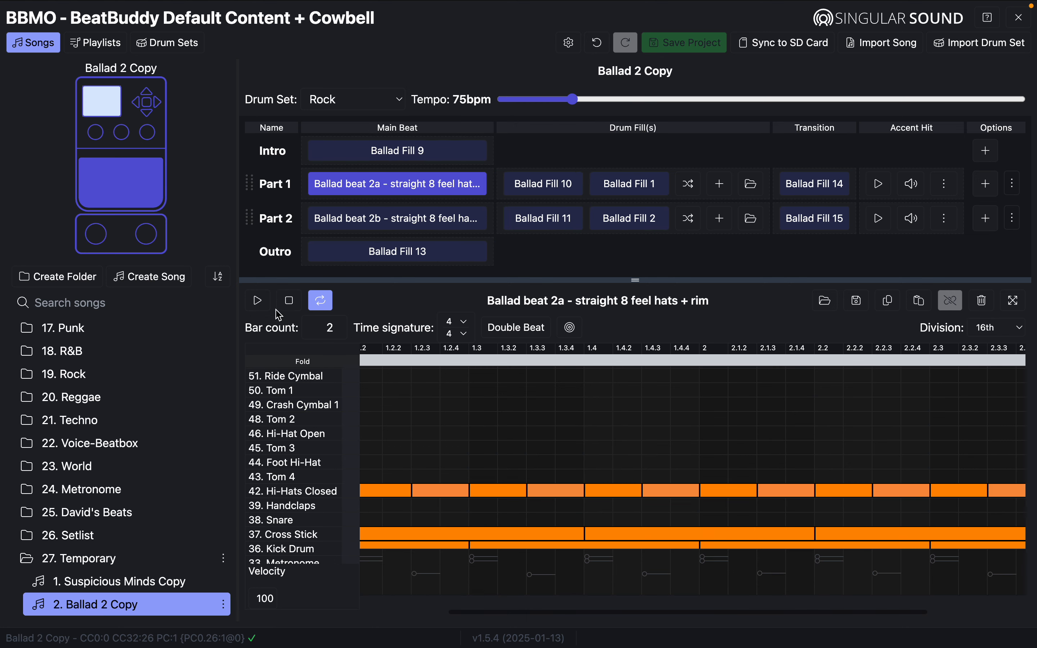
click(348, 162)
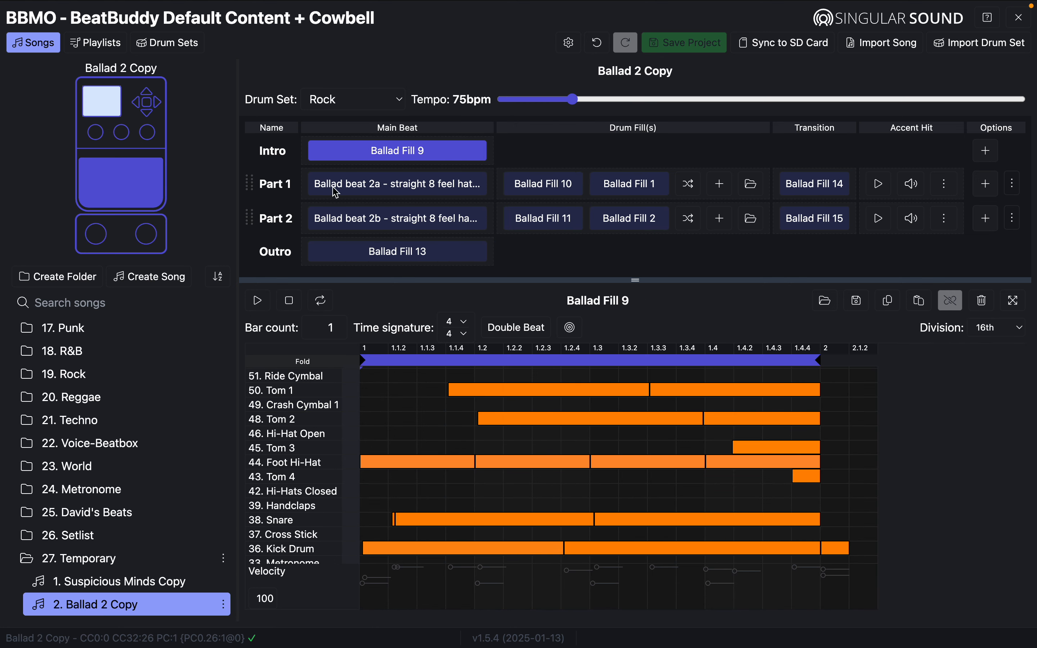
click(258, 301)
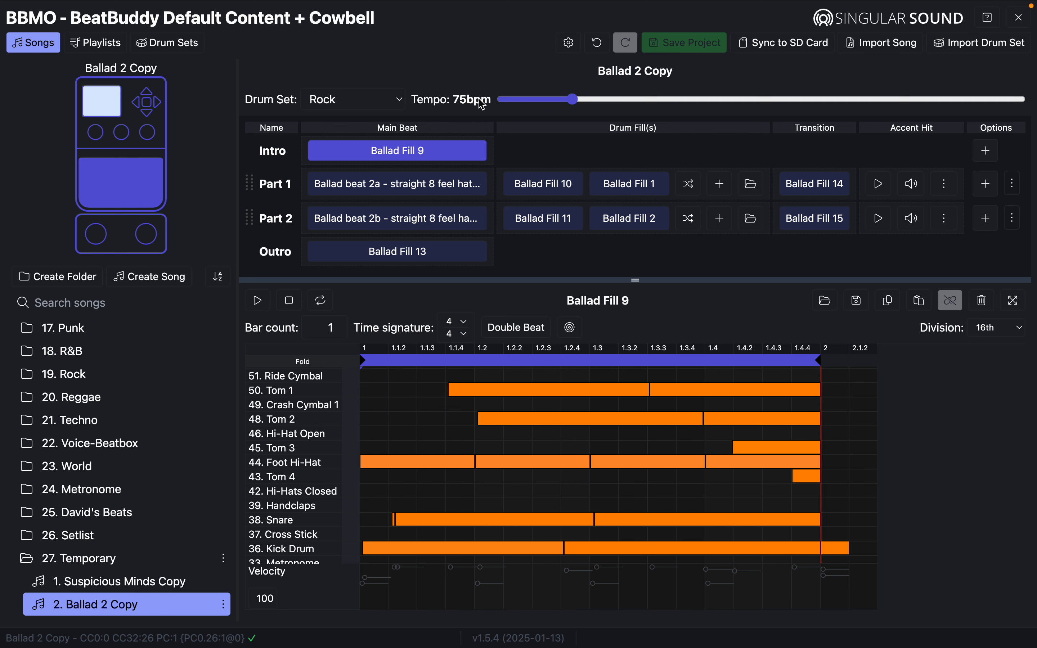
- Play back the Part 1 main beat of Ballad 2 Copy, and stop playback
click(394, 189)
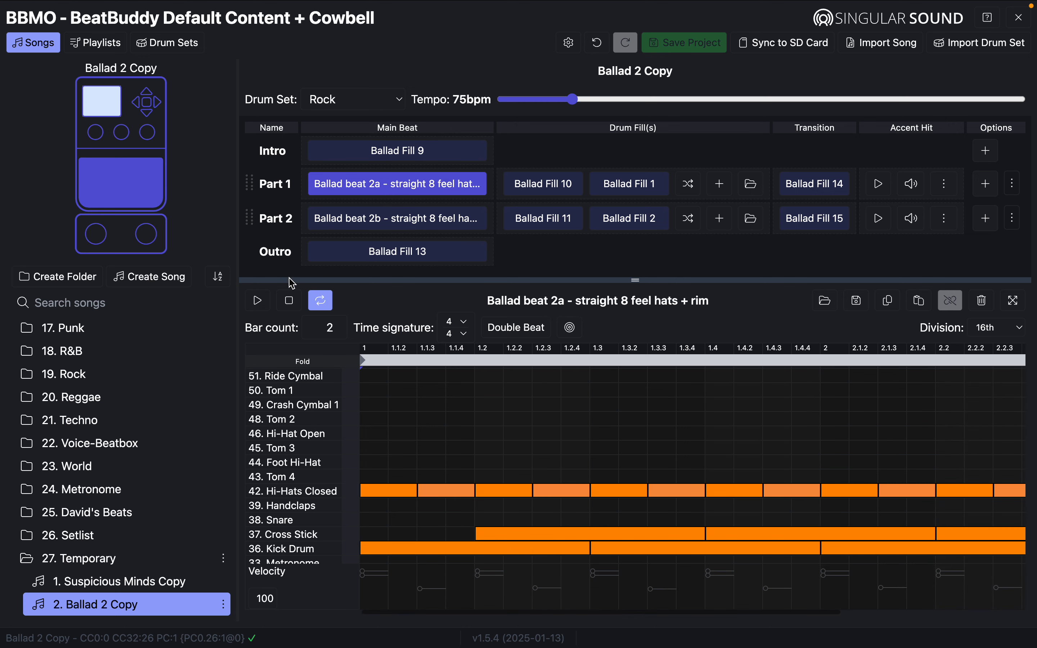
click(259, 301)
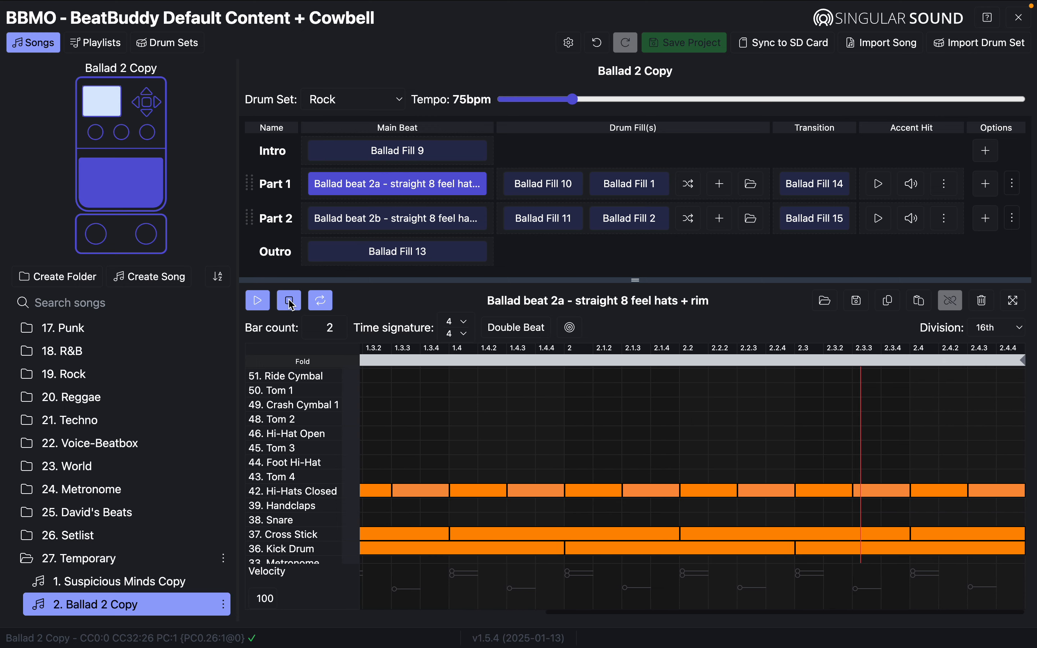
click(290, 302)
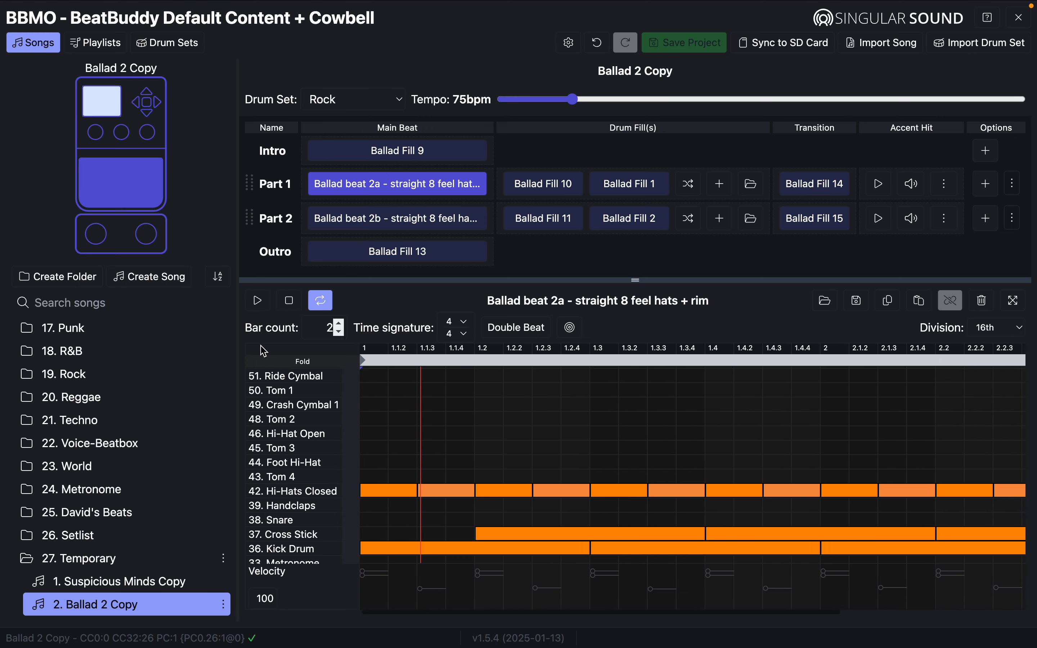
- Delete the intro track Ballad Fill 9 from Ballad 2 Copy and save the project
click(413, 156)
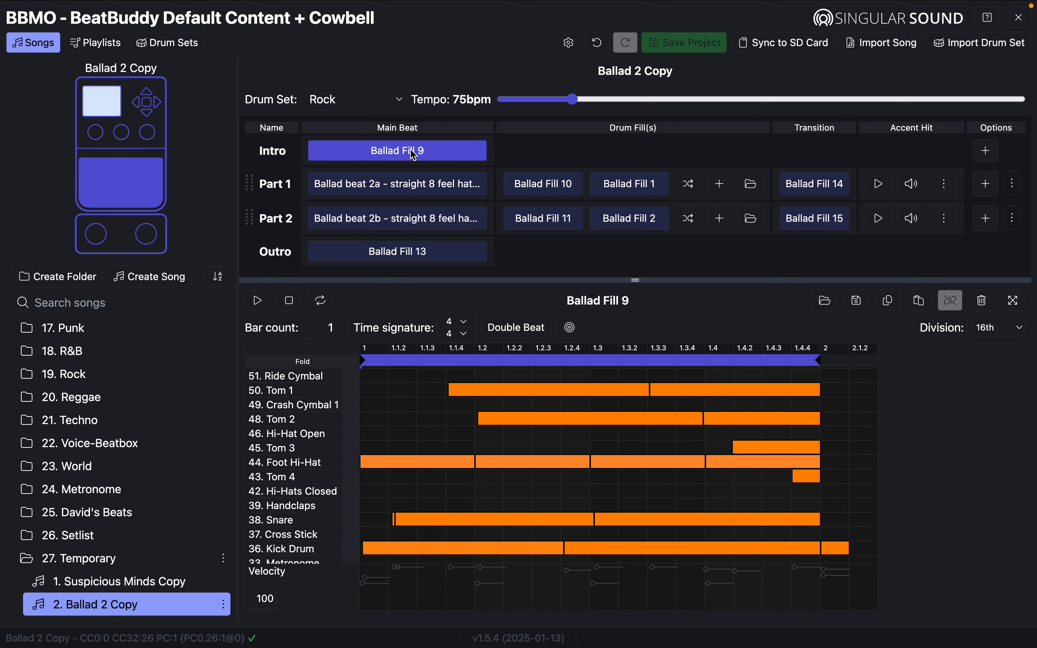
click(321, 300)
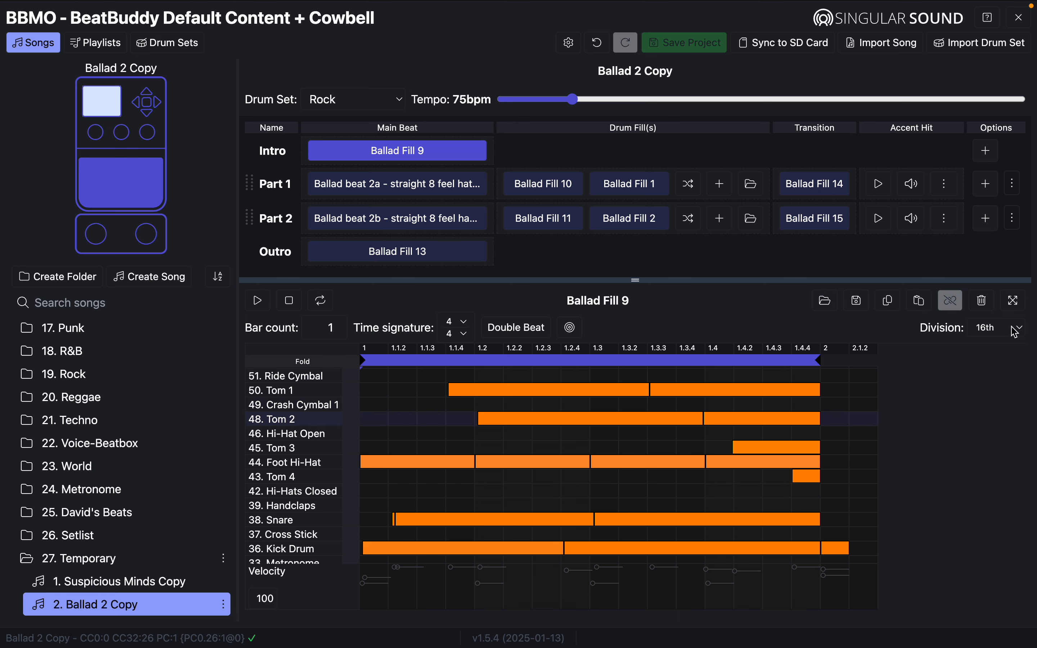
click(987, 308)
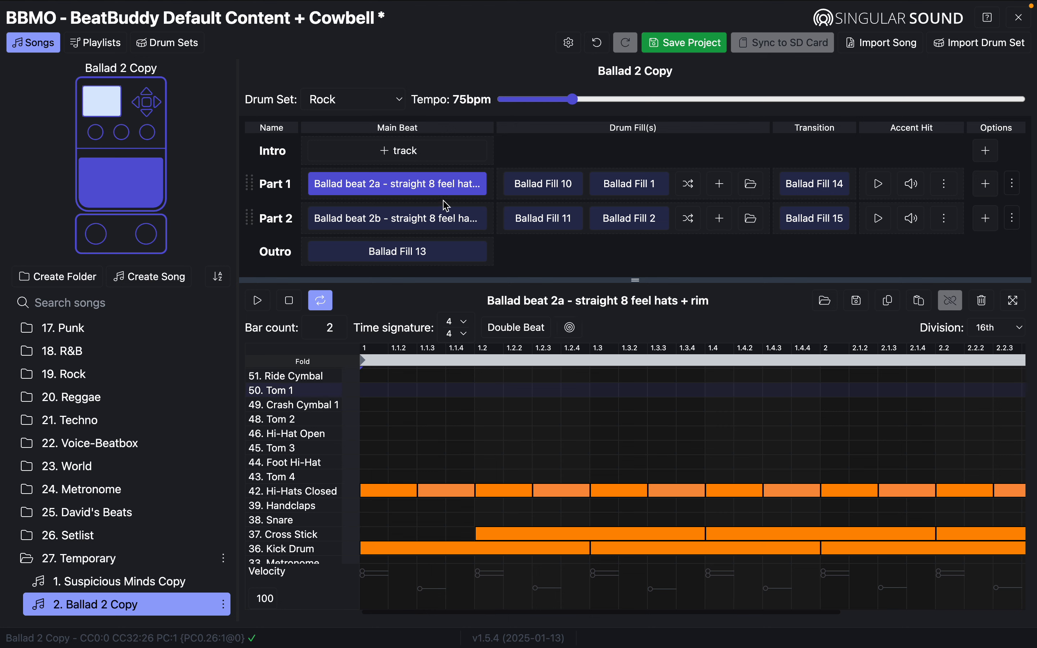
click(672, 45)
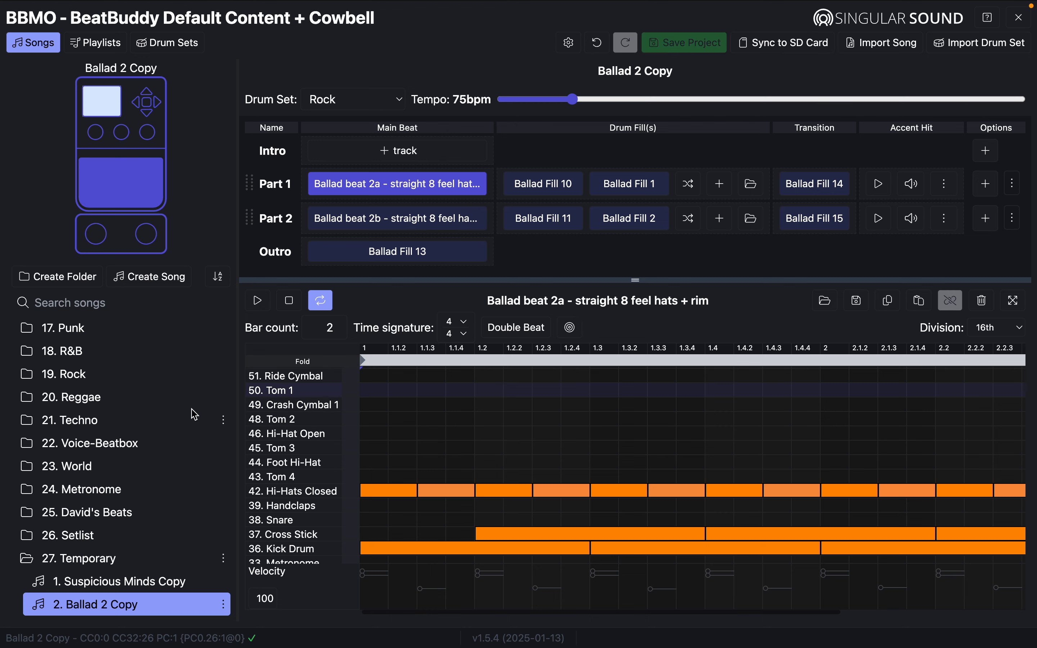
- Open Blues 7- 6/8 in the Blues folder and view the notes of its intro fill
scroll(195, 414, up, 5)
scroll(195, 414, up, 10)
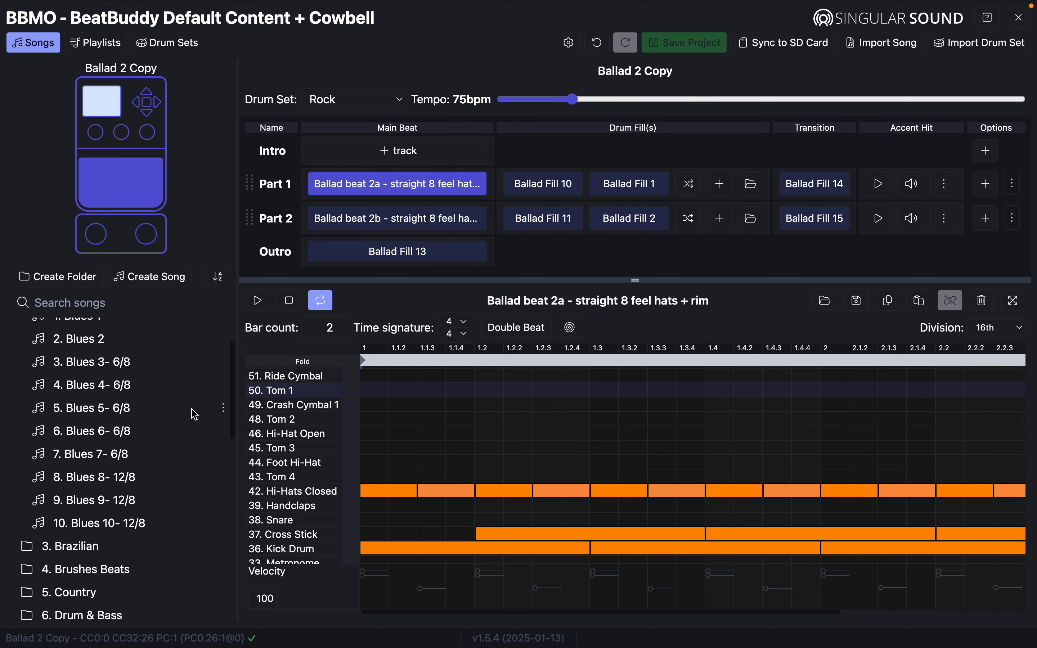
click(117, 460)
scroll(117, 464, up, 1)
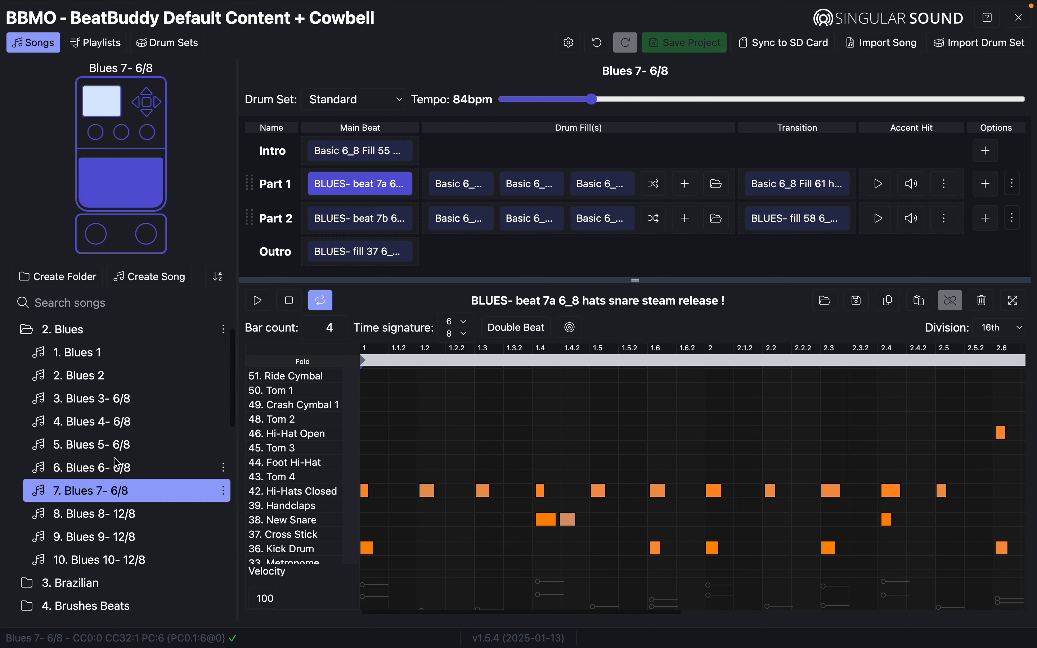
click(384, 158)
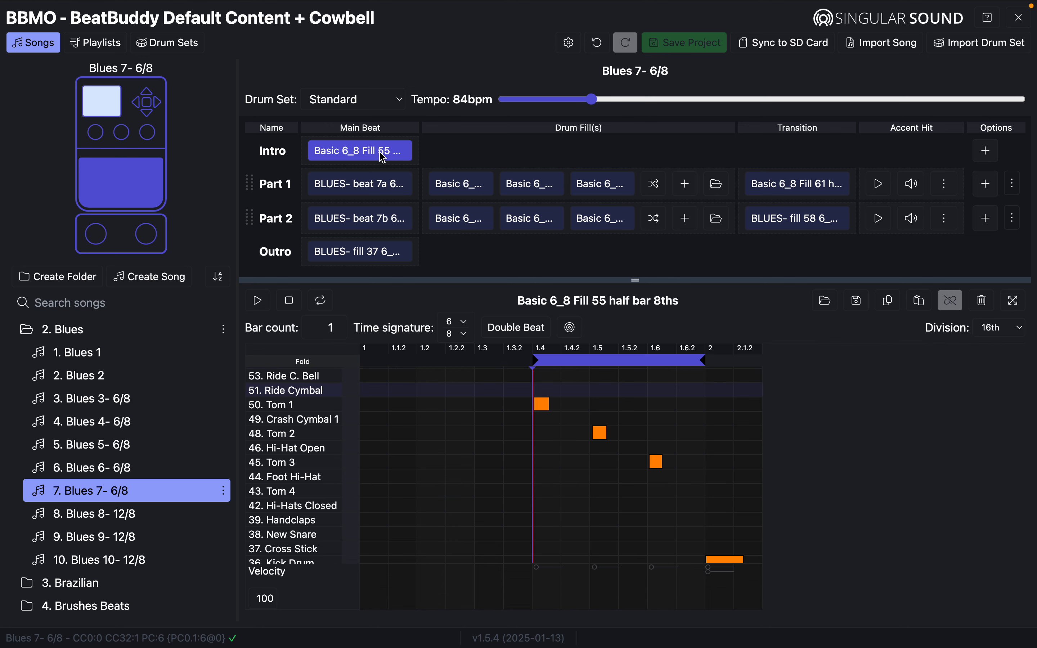
scroll(169, 448, down, 10)
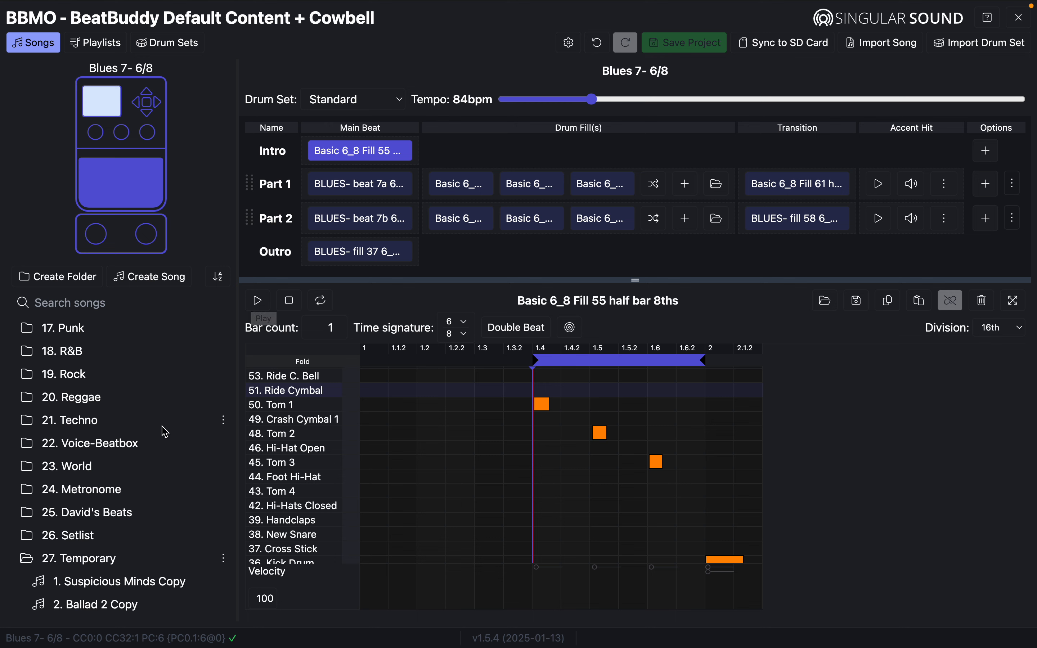
scroll(164, 431, up, 12)
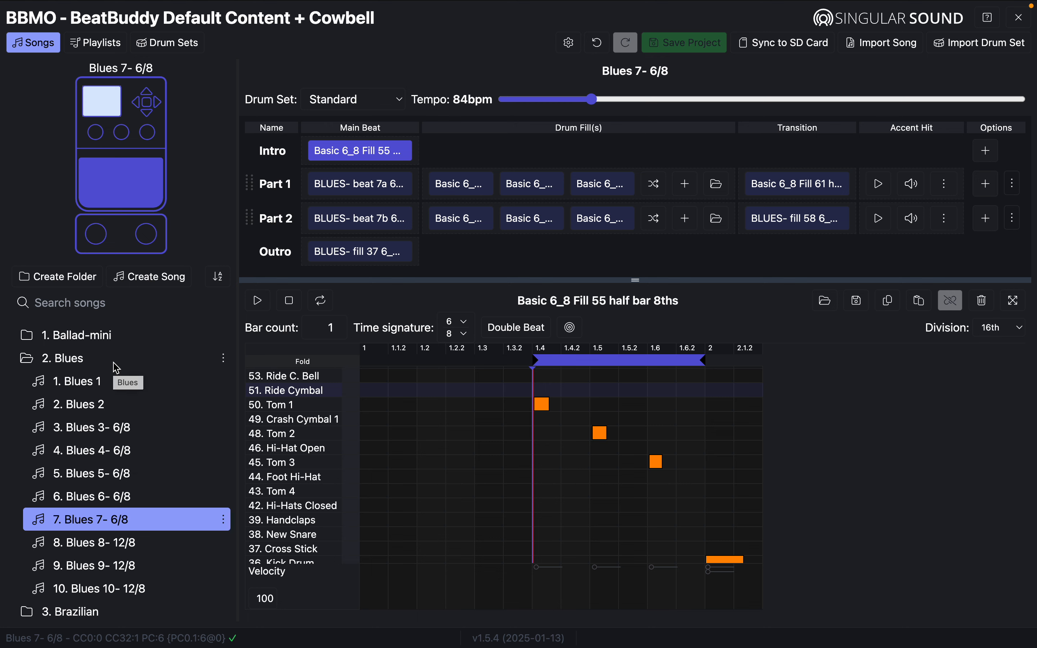
scroll(107, 515, down, 10)
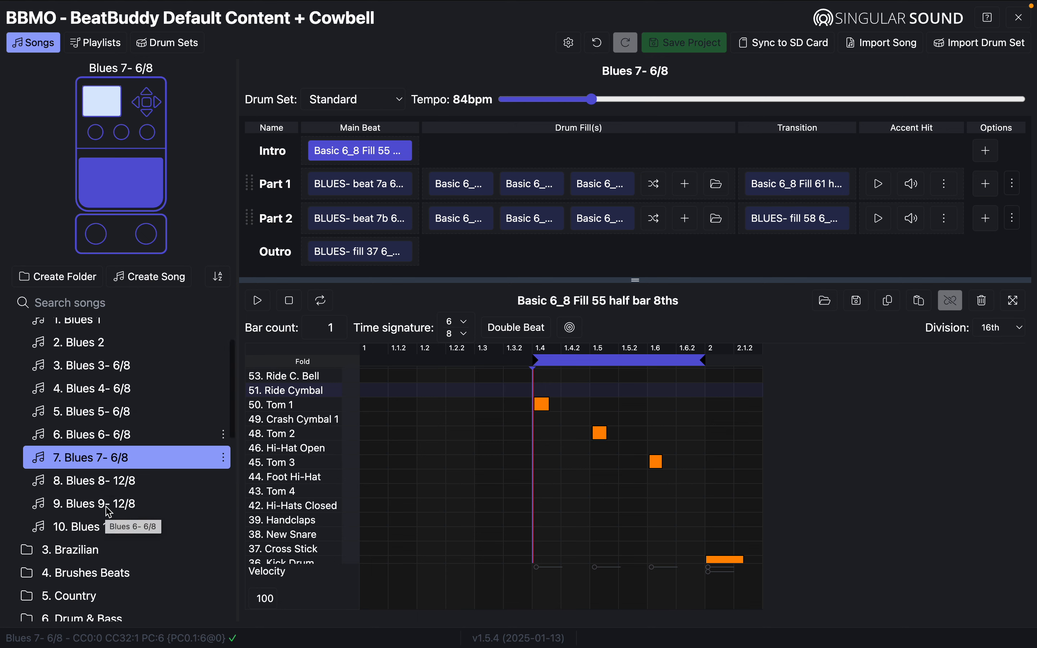
scroll(109, 513, up, 10)
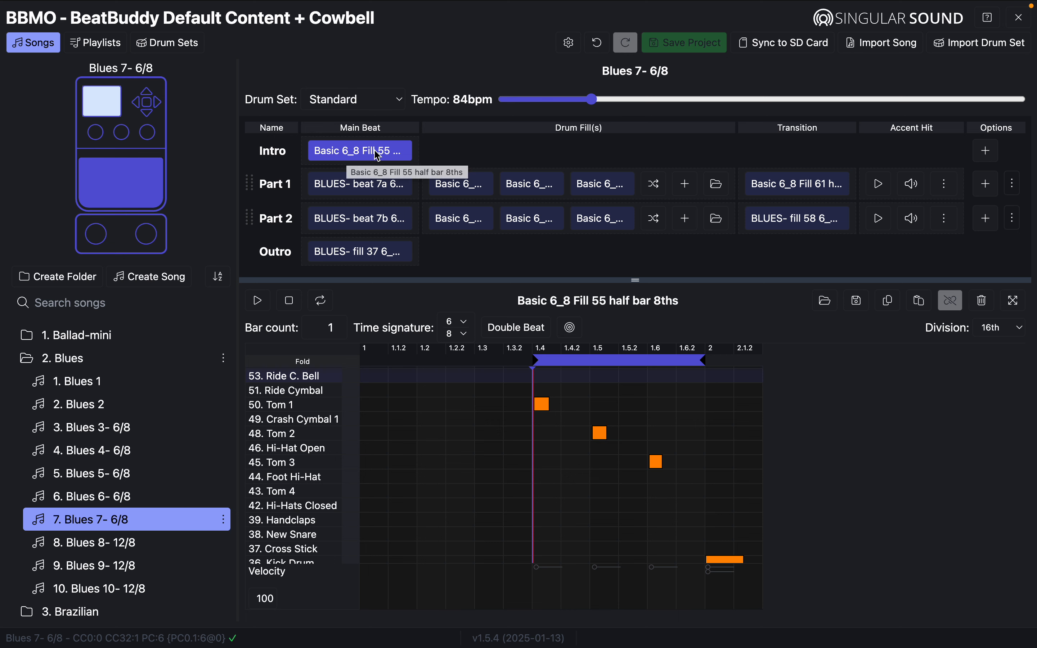
- View the parts of Ballad 2 Copy in the Temporary folder, and return to the Blues songs
scroll(181, 476, down, 12)
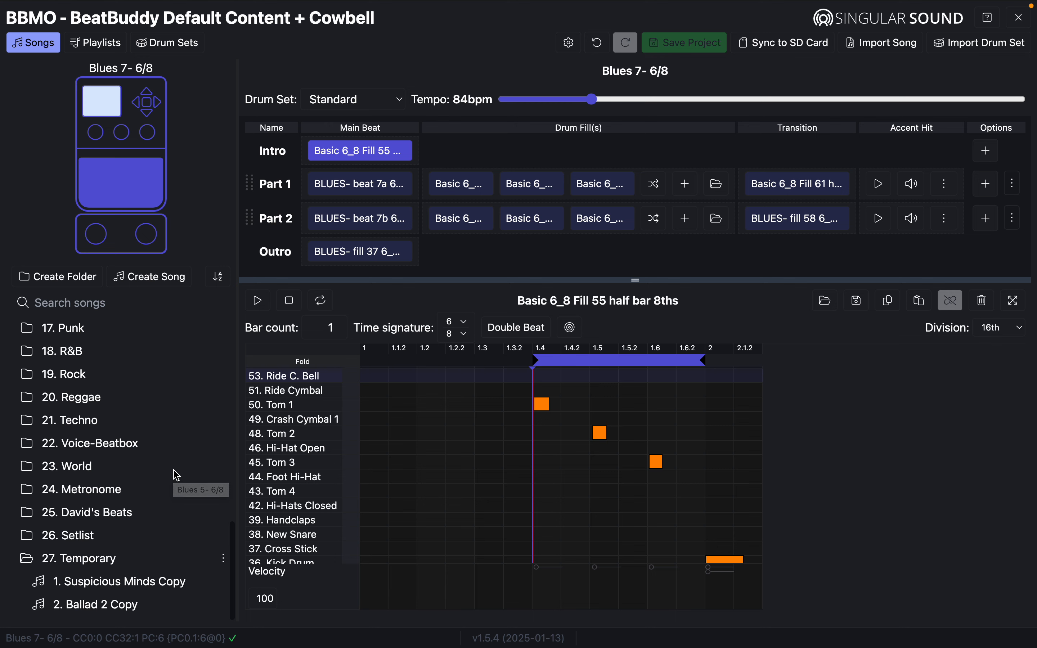
click(129, 604)
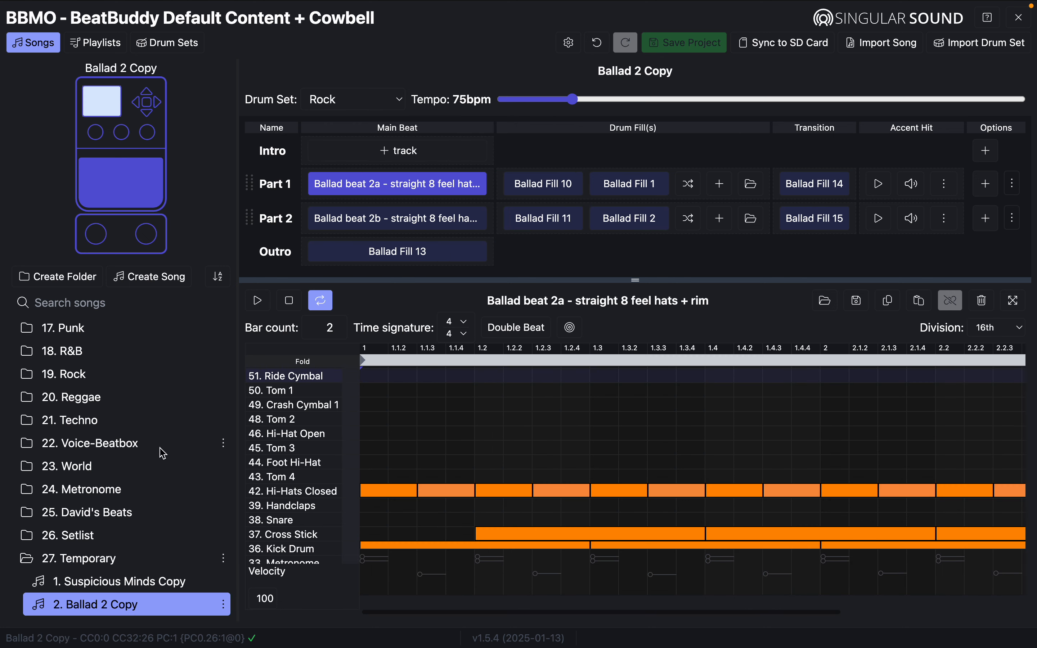
scroll(162, 417, up, 12)
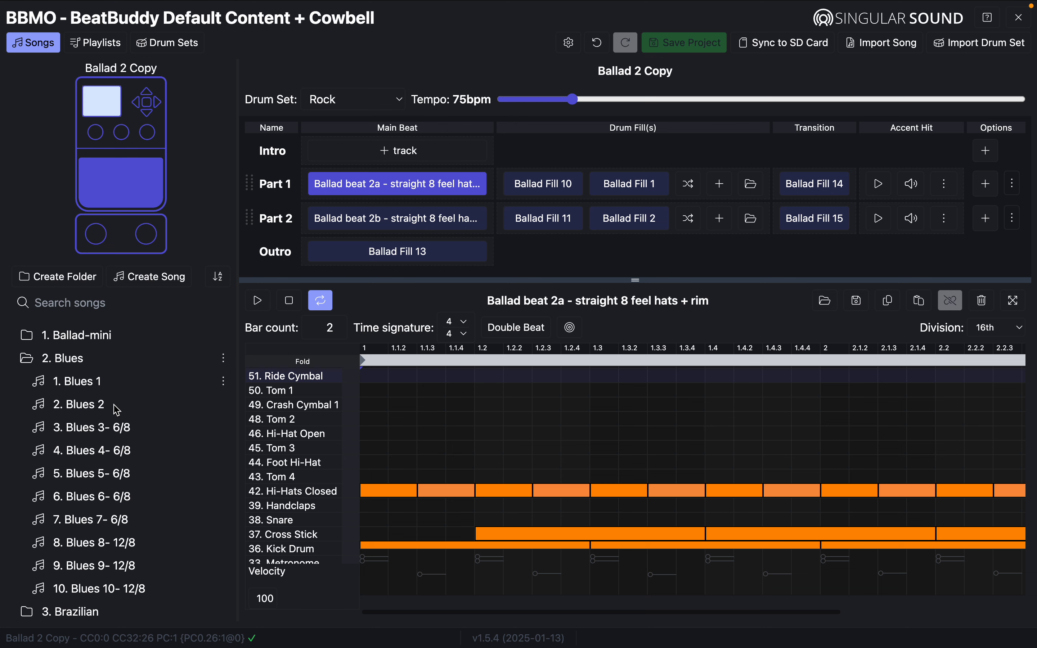
- Play back the intro fill Basic 6_8 Fill 55 half bar 8ths of Blues 7- 6/8, and copy it
click(118, 524)
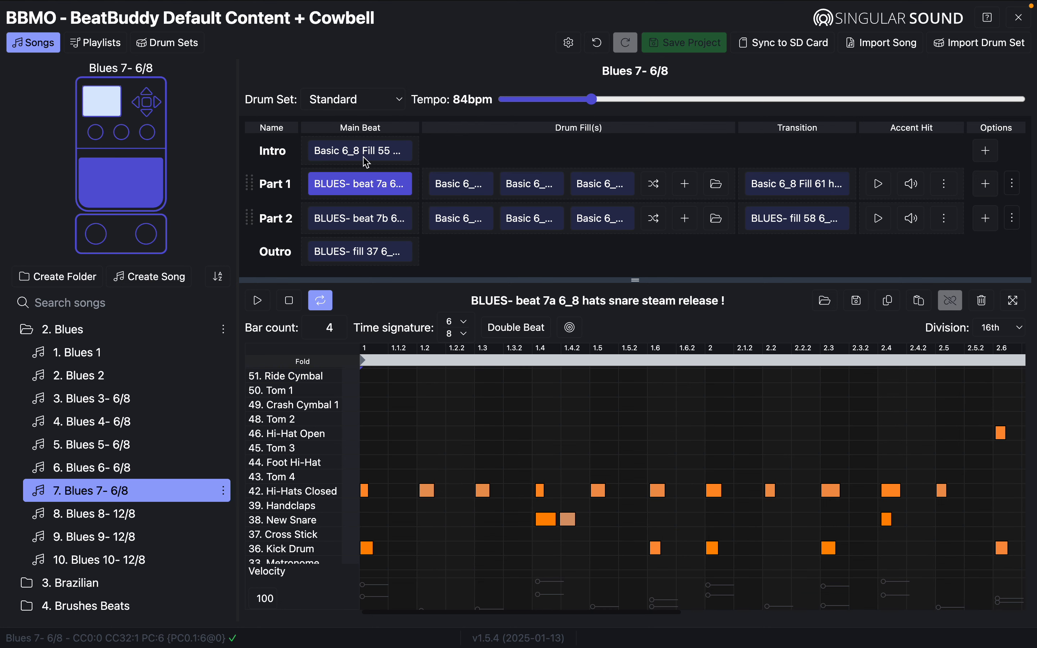
click(368, 158)
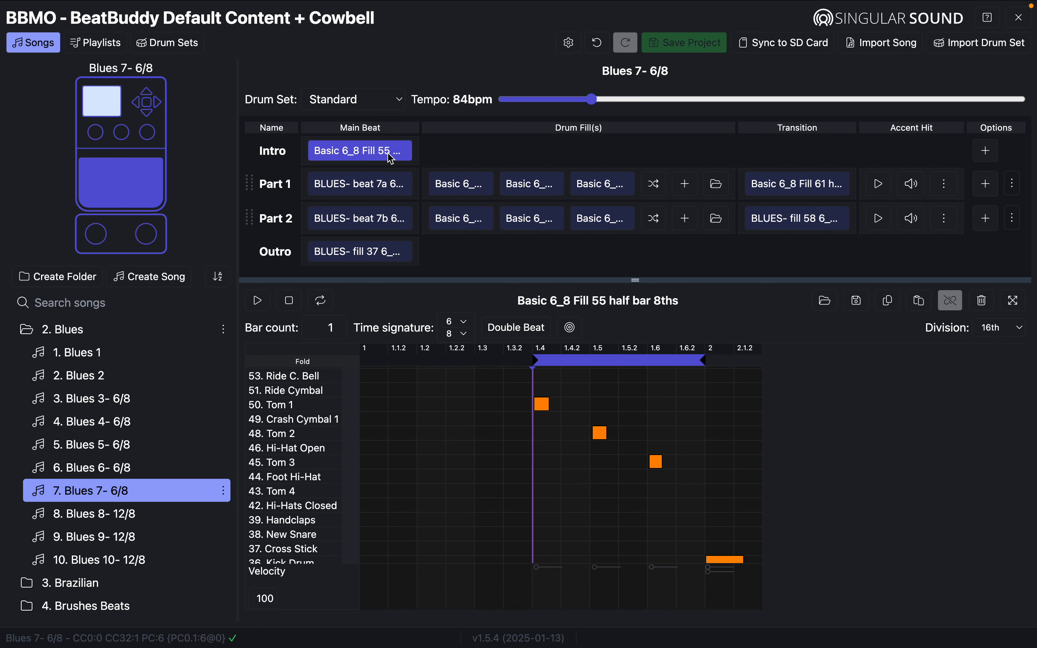
click(259, 301)
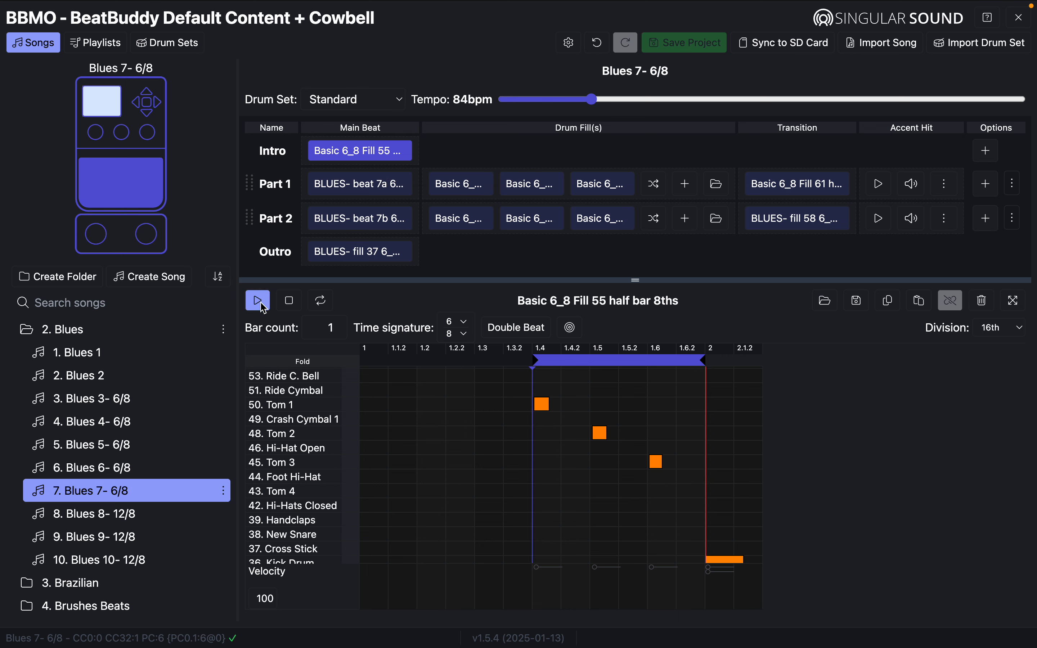
click(290, 302)
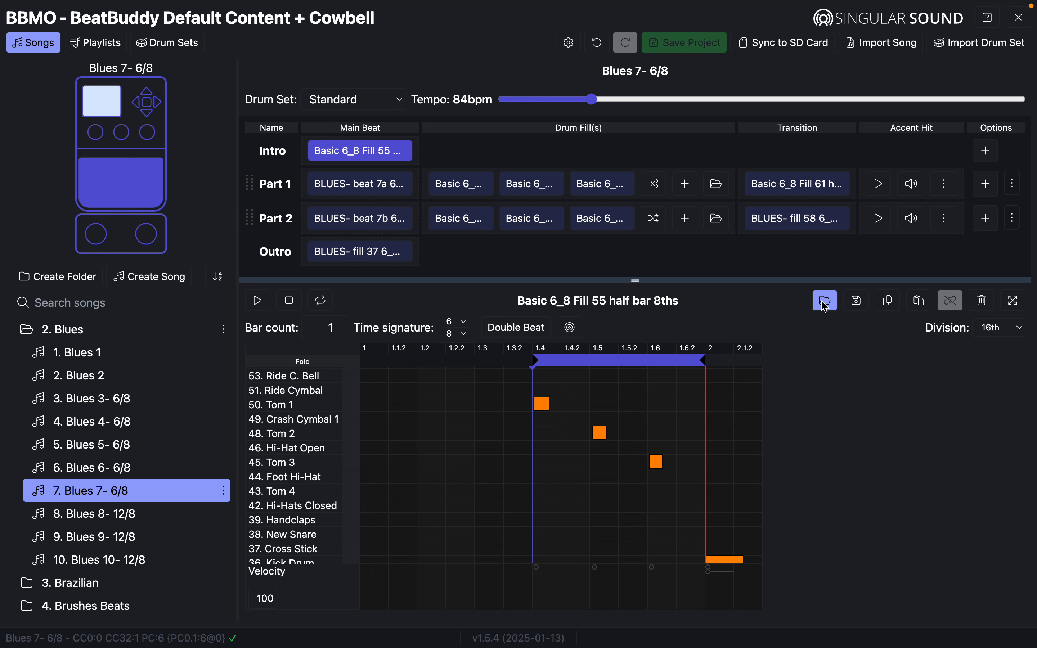
click(889, 308)
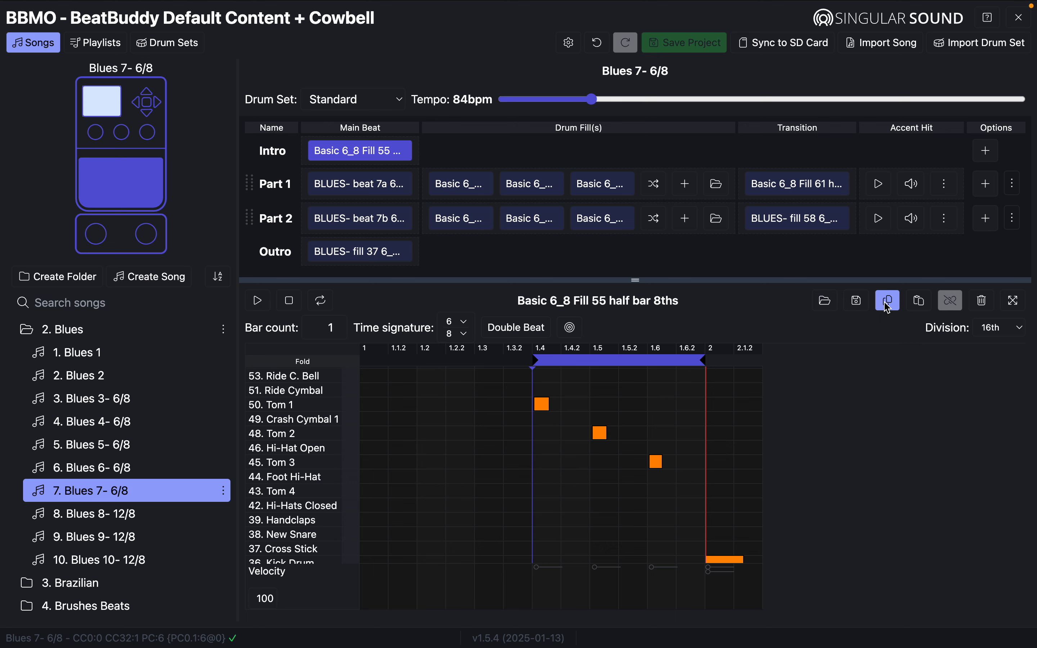
- Add an intro track to Ballad 2 Copy in the Temporary folder and paste the copied fill into it
scroll(150, 476, down, 15)
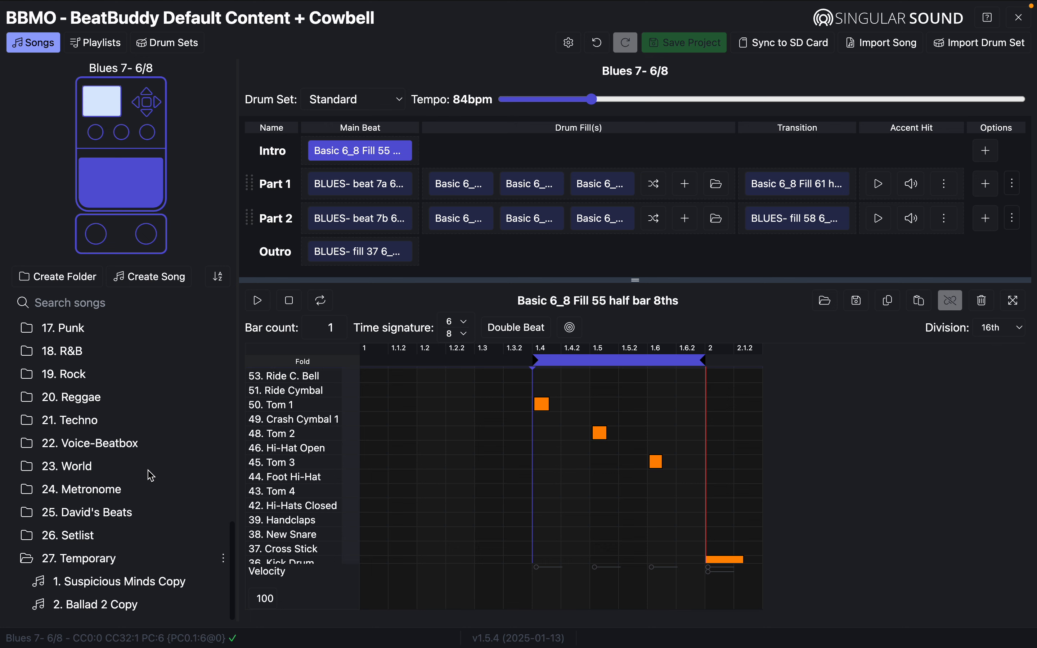
click(127, 609)
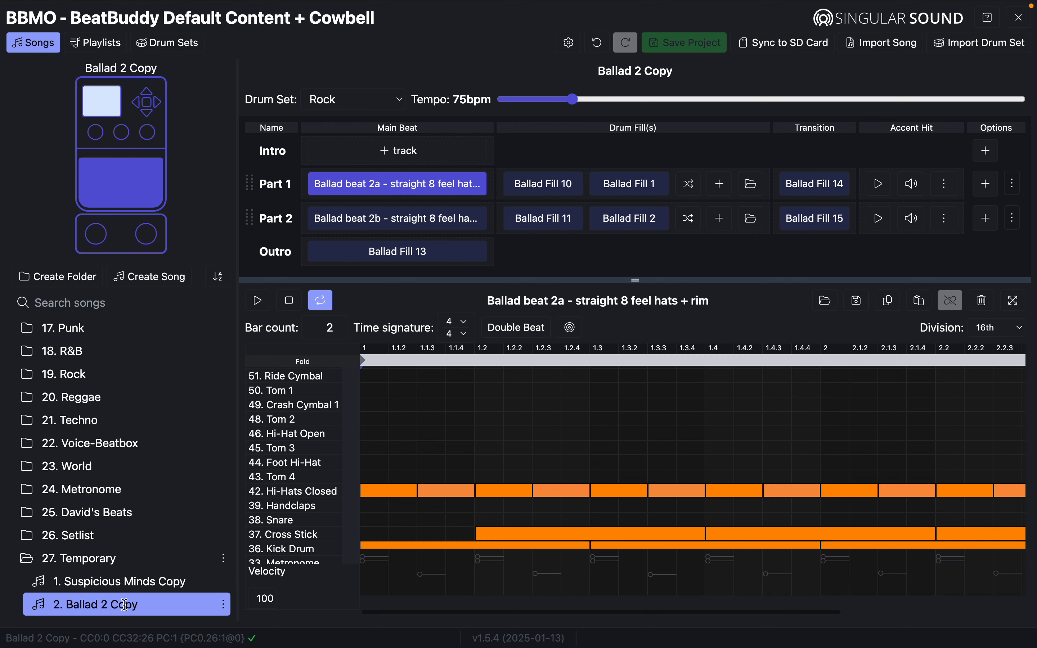
click(363, 155)
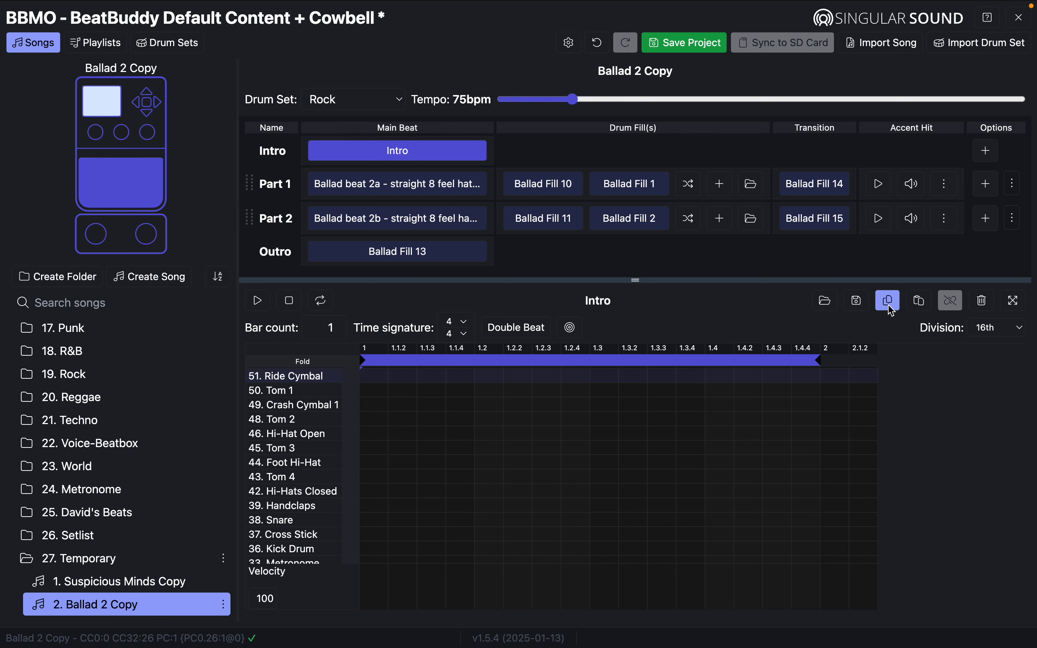
click(921, 304)
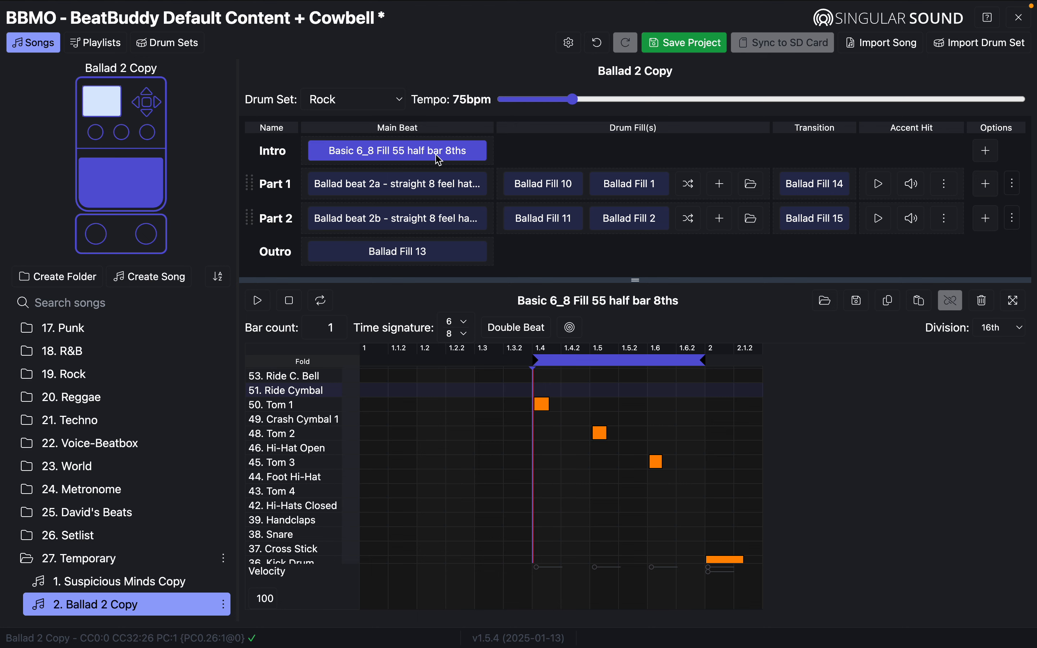
- Compare the intro fill notes of Blues 7- 6/8 with the pasted intro of Ballad 2 Copy in the Temporary folder
scroll(144, 432, up, 15)
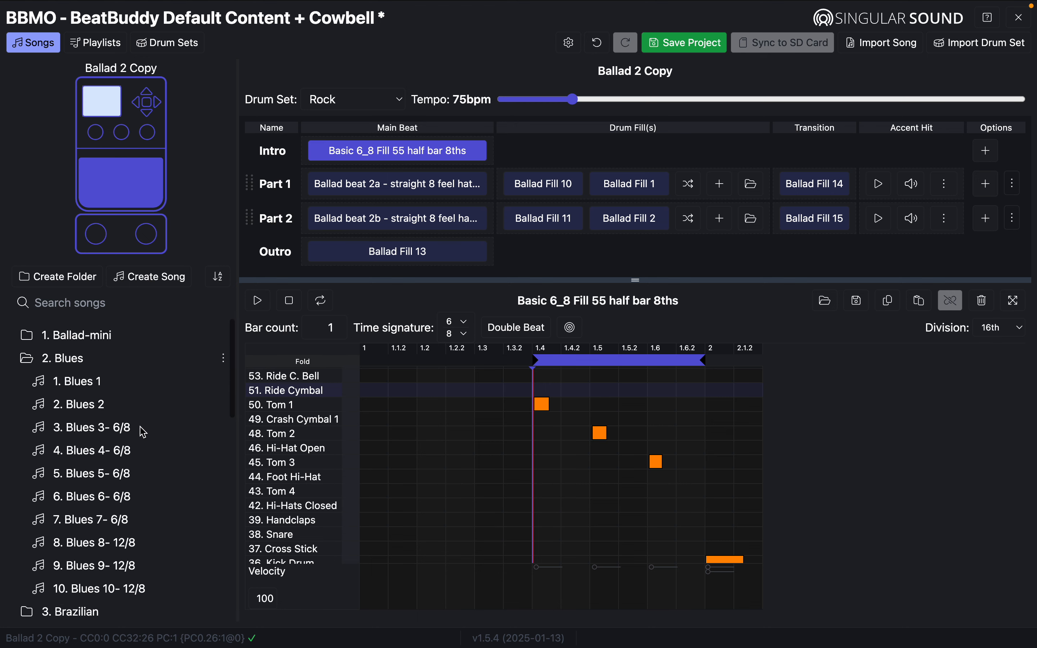
click(128, 519)
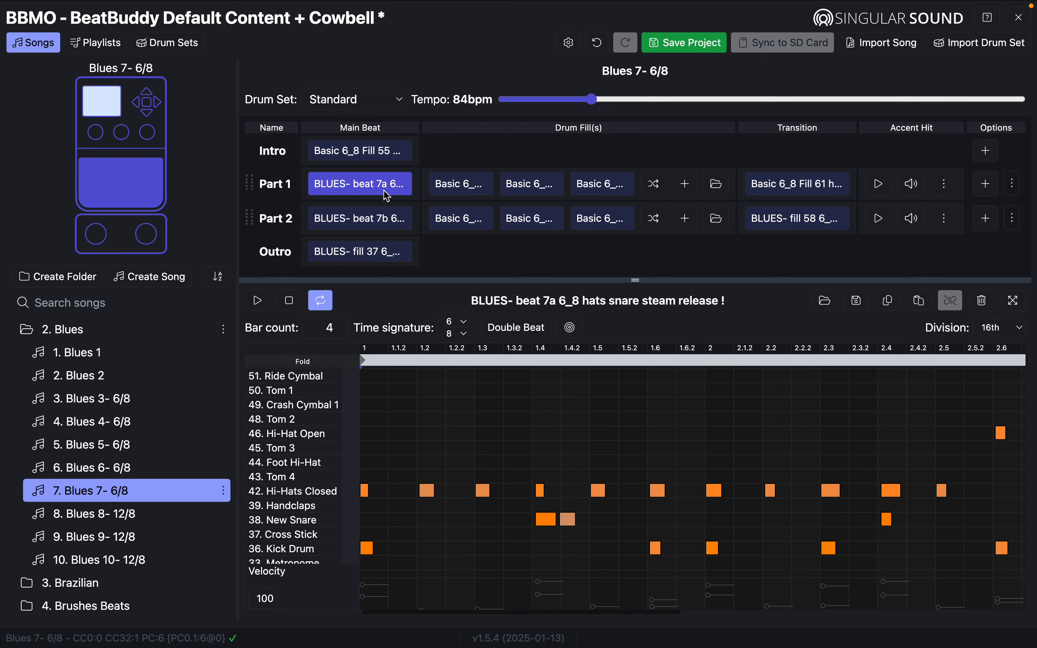
click(377, 157)
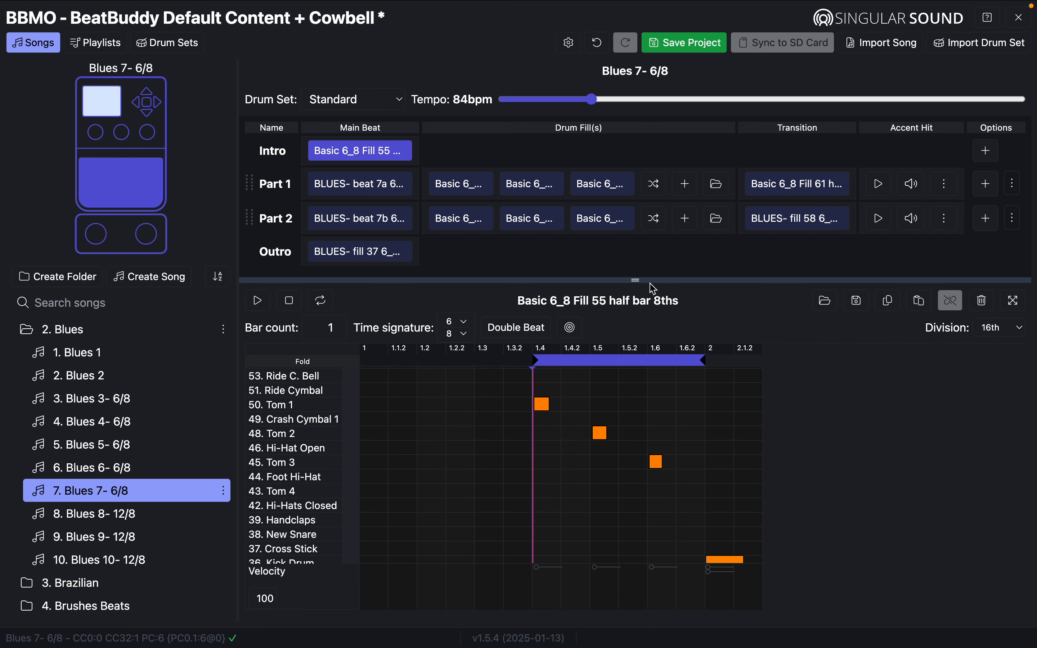
scroll(131, 428, down, 10)
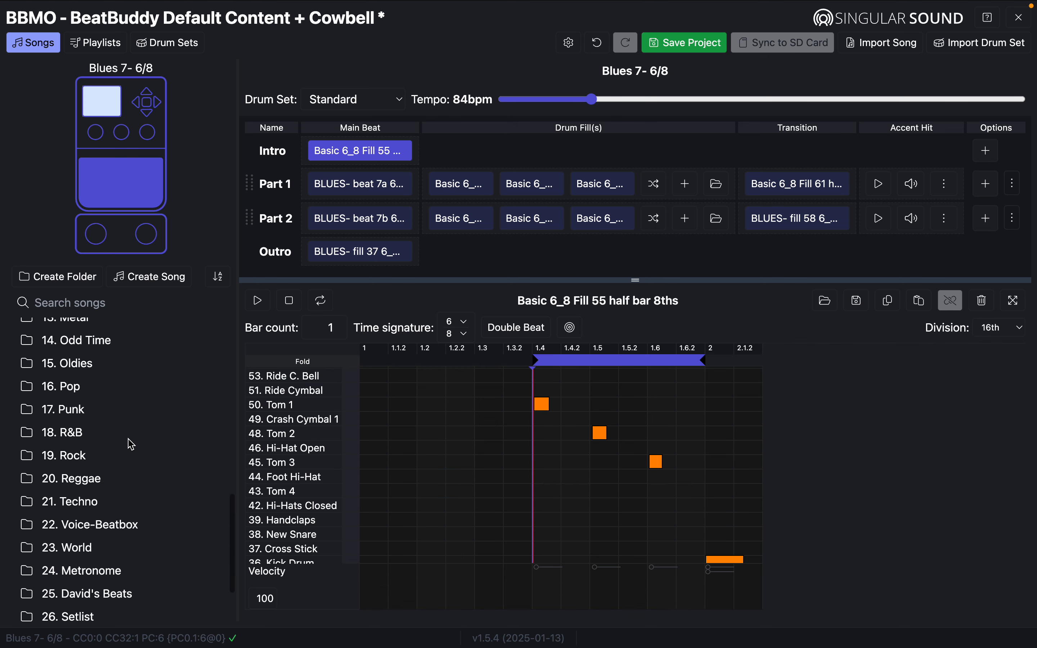
click(114, 607)
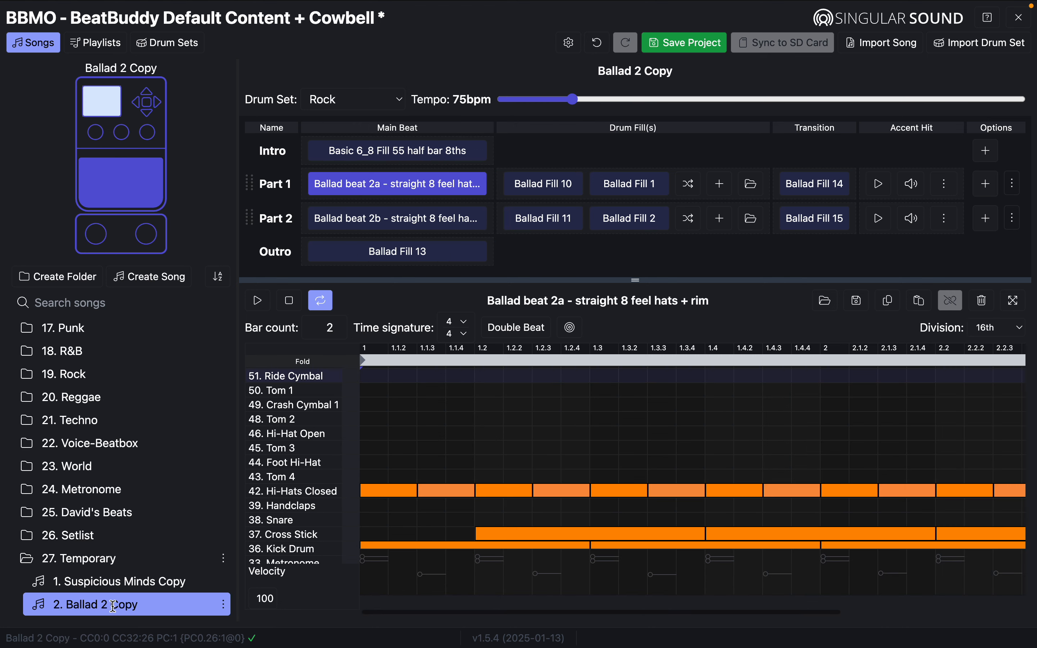
click(373, 157)
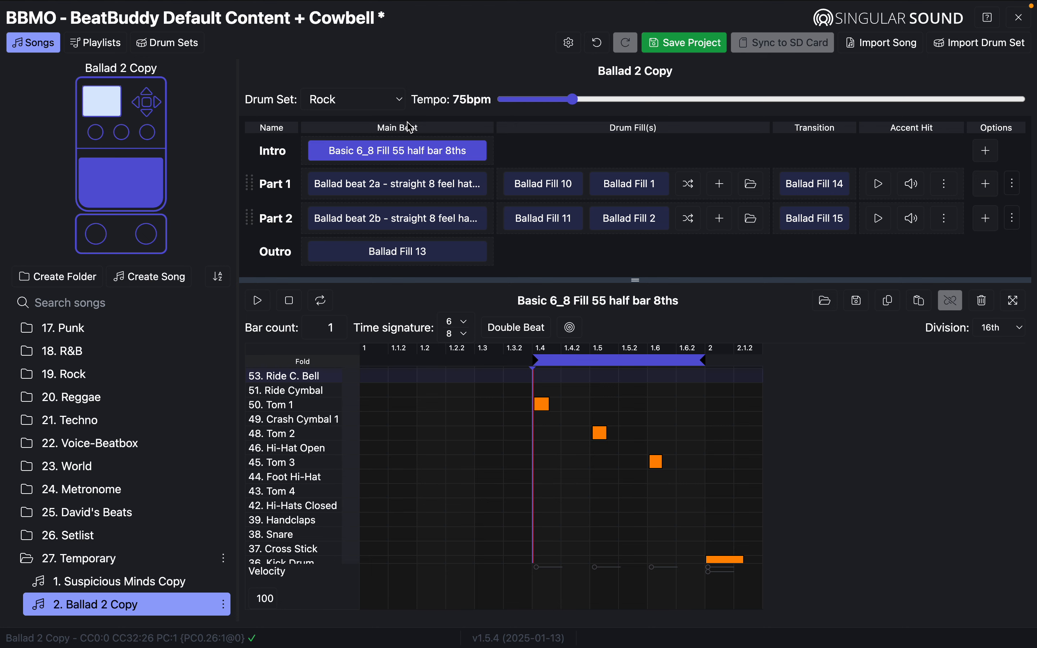
- View the drum set of Blues 7- 6/8, and play back the intro fill of Ballad 2 Copy
scroll(145, 359, up, 10)
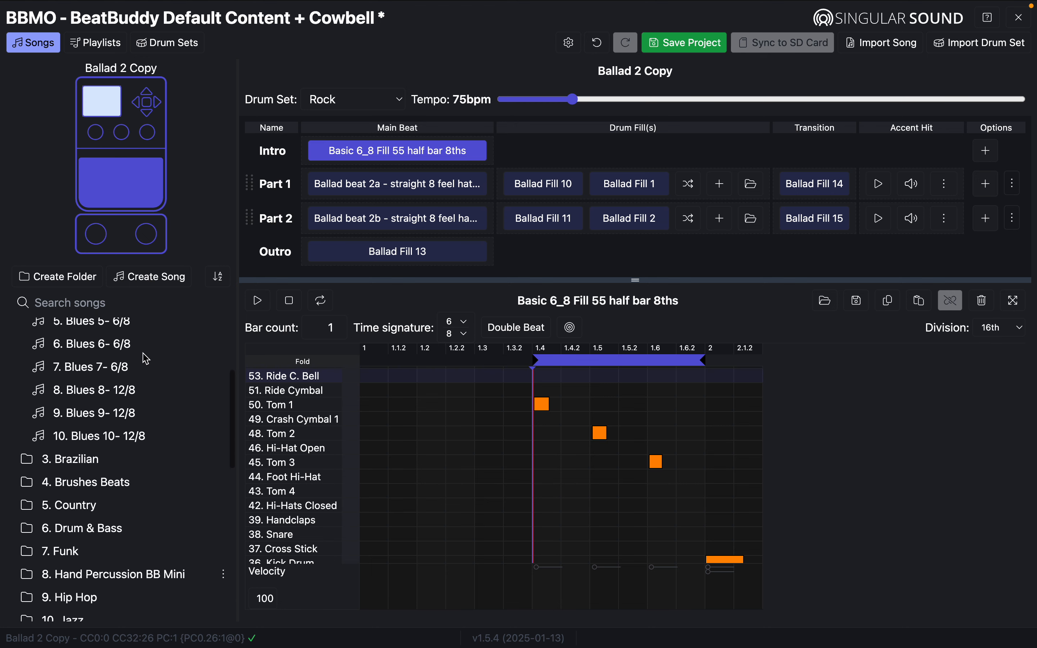
click(128, 367)
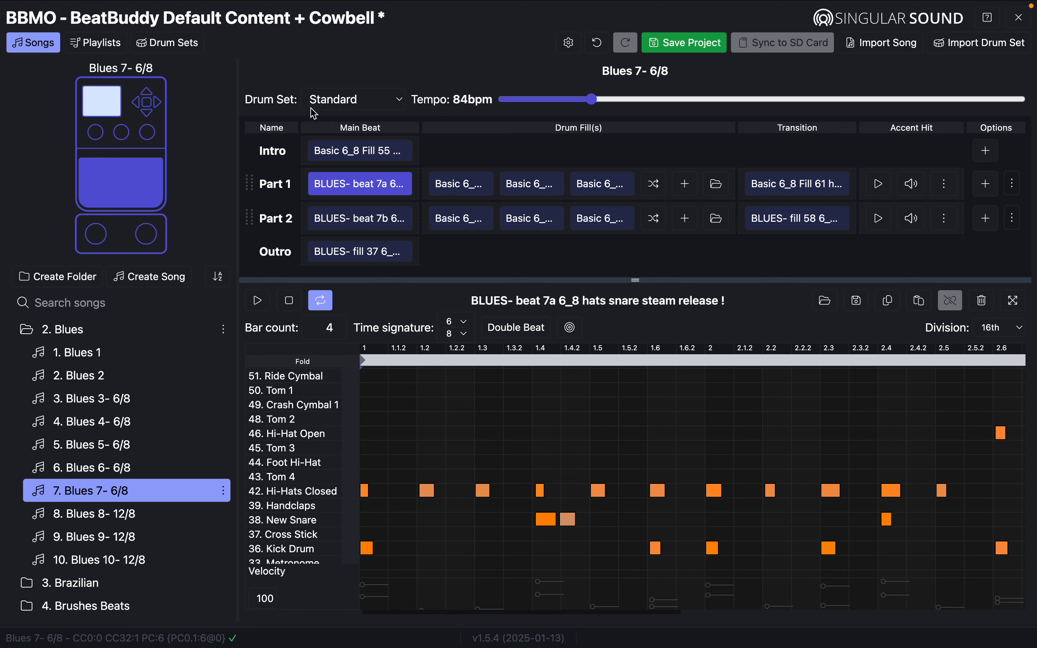
scroll(142, 512, down, 10)
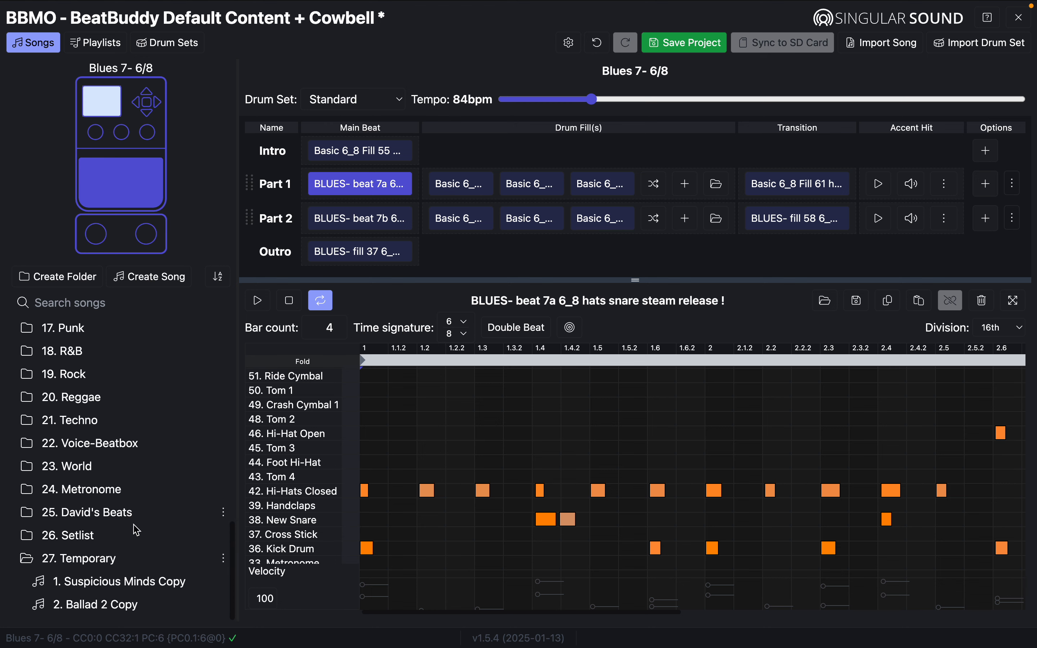
click(112, 612)
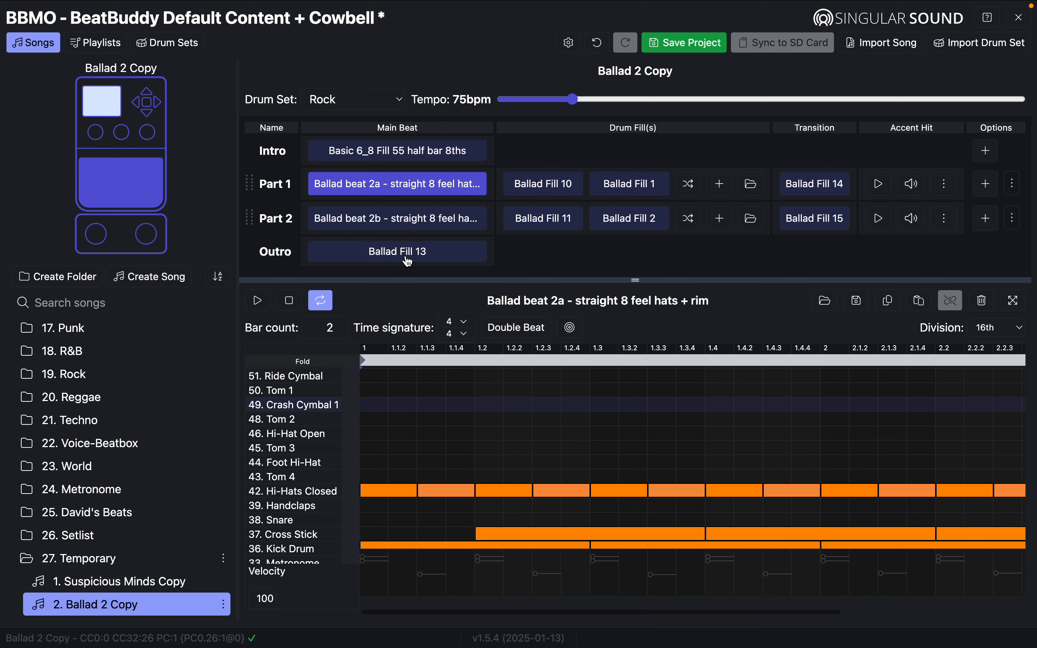
click(389, 150)
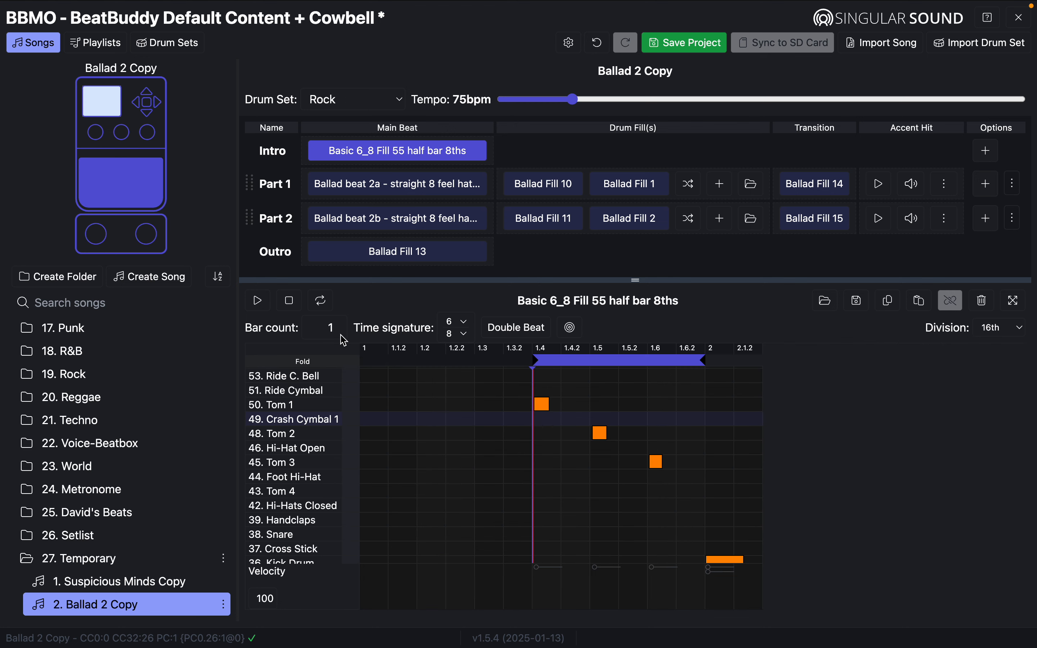
click(259, 302)
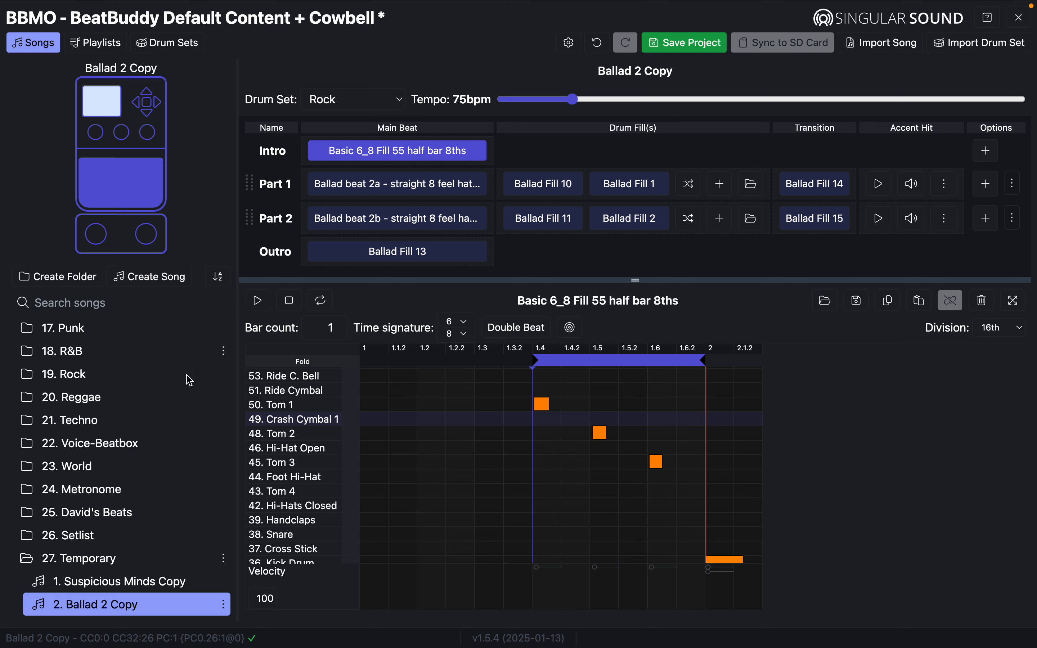
- Play back the original intro fill of Blues 7- 6/8 in the Blues folder
scroll(154, 394, up, 10)
scroll(154, 394, up, 1)
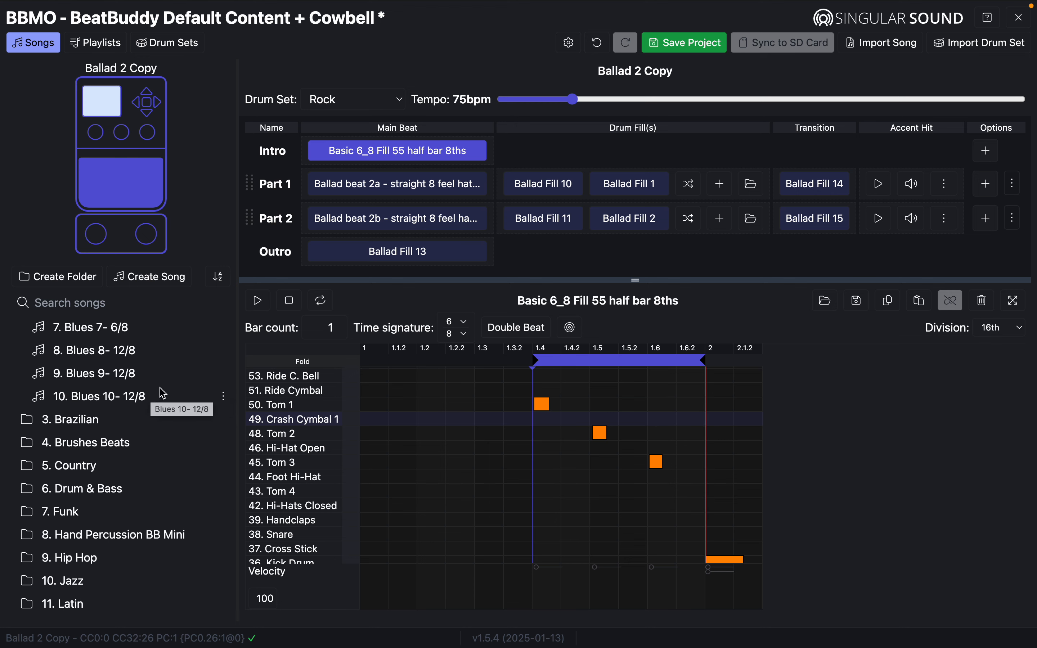
scroll(159, 393, up, 1)
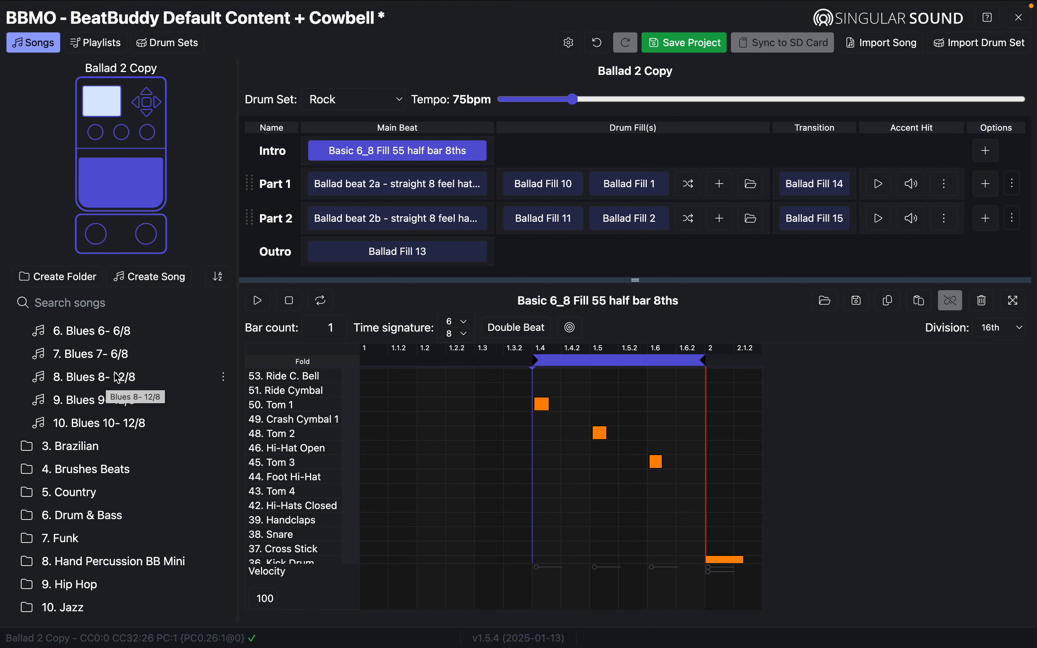
click(124, 353)
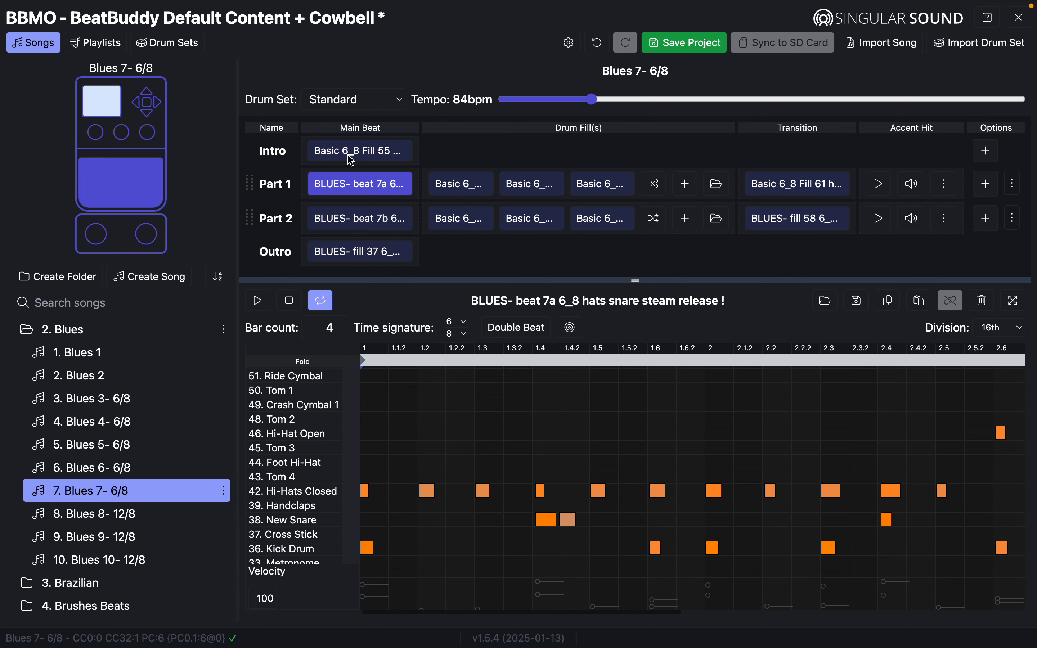
click(320, 302)
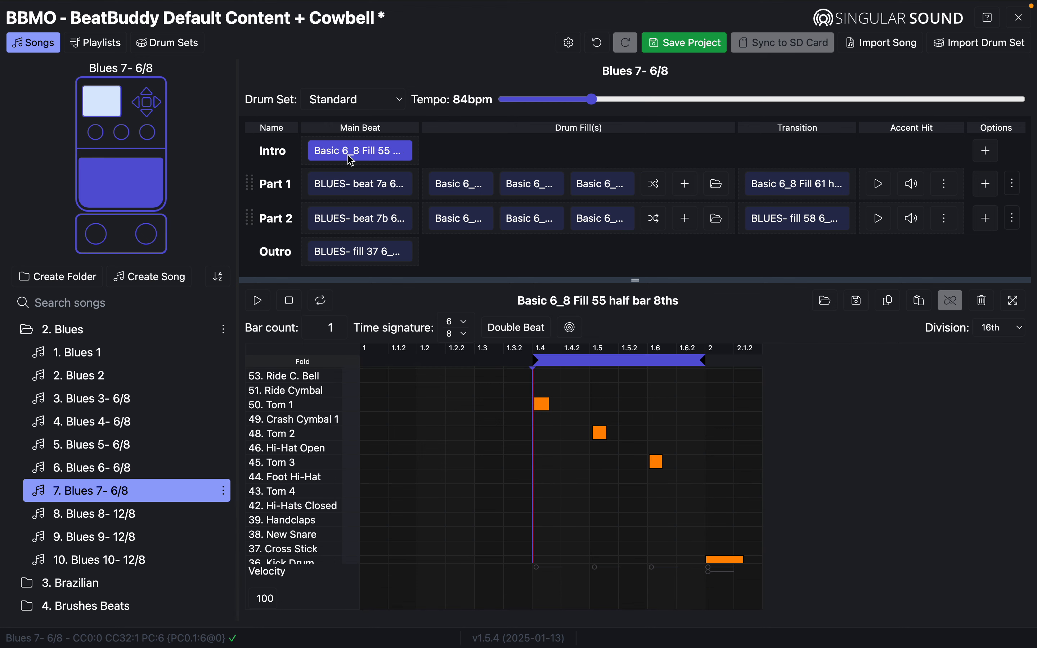
click(258, 301)
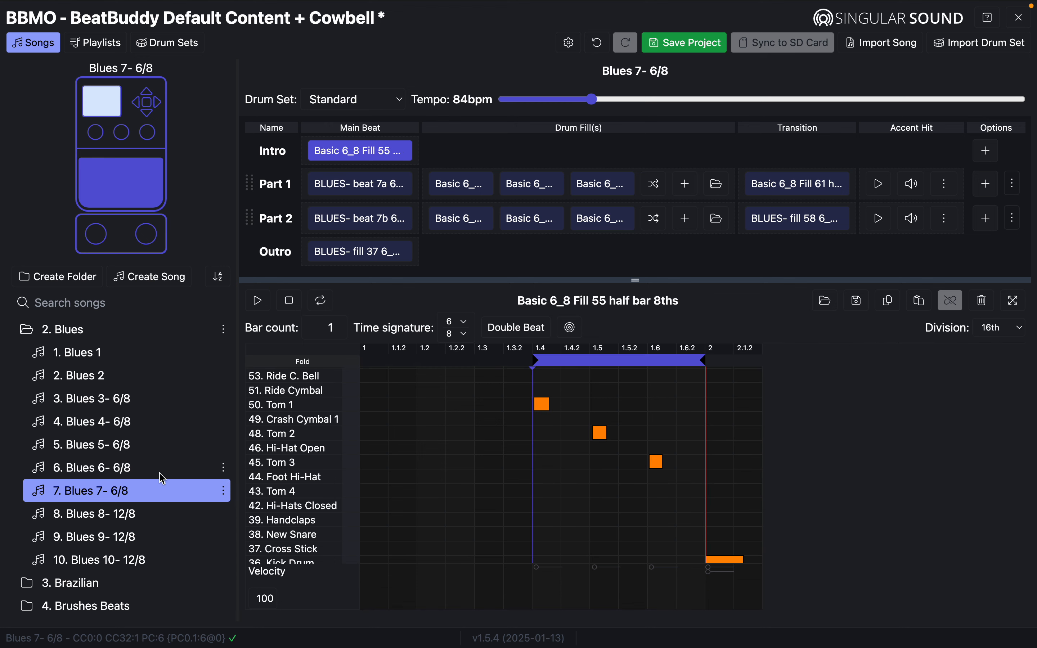
- Play back Ballad 2 Copy's intro fill on its own, and preview the song on the virtual pedal
scroll(162, 478, down, 15)
click(109, 609)
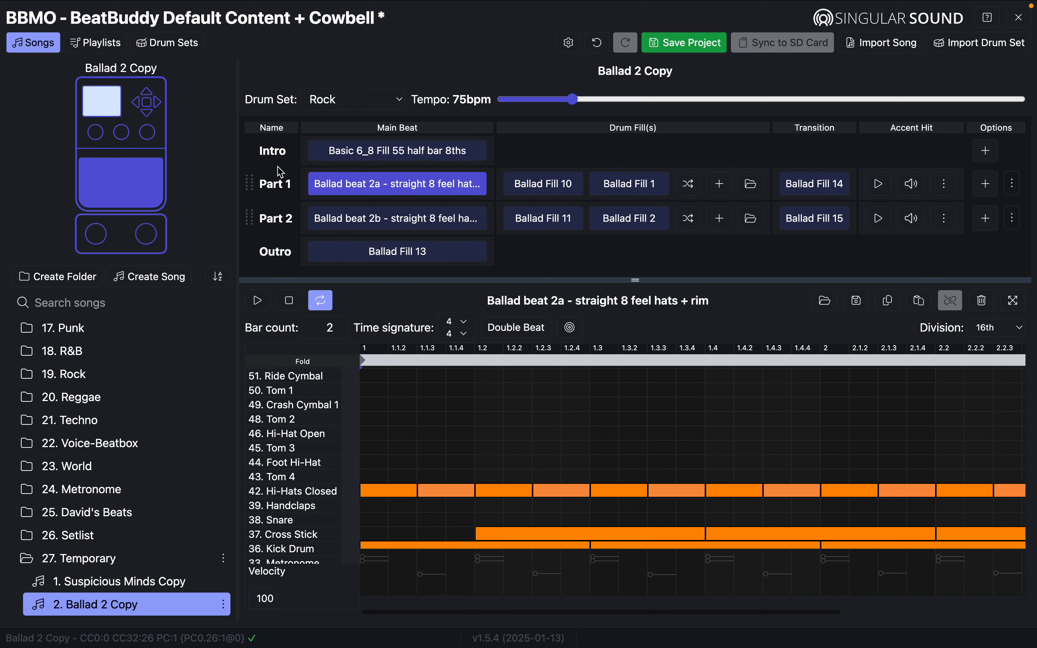
click(333, 152)
click(260, 302)
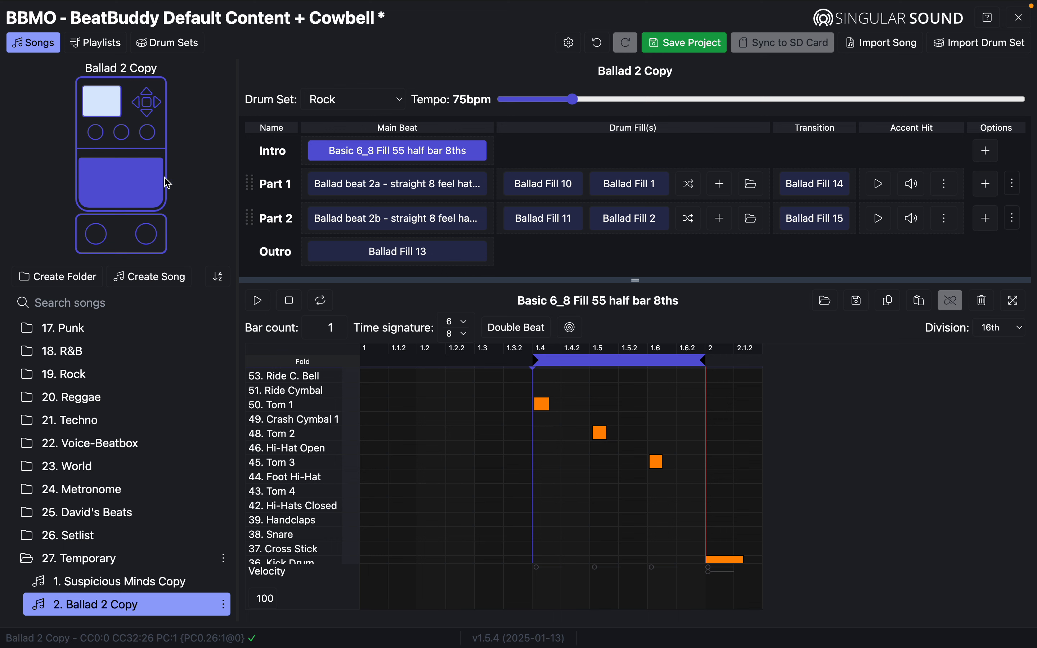
click(128, 198)
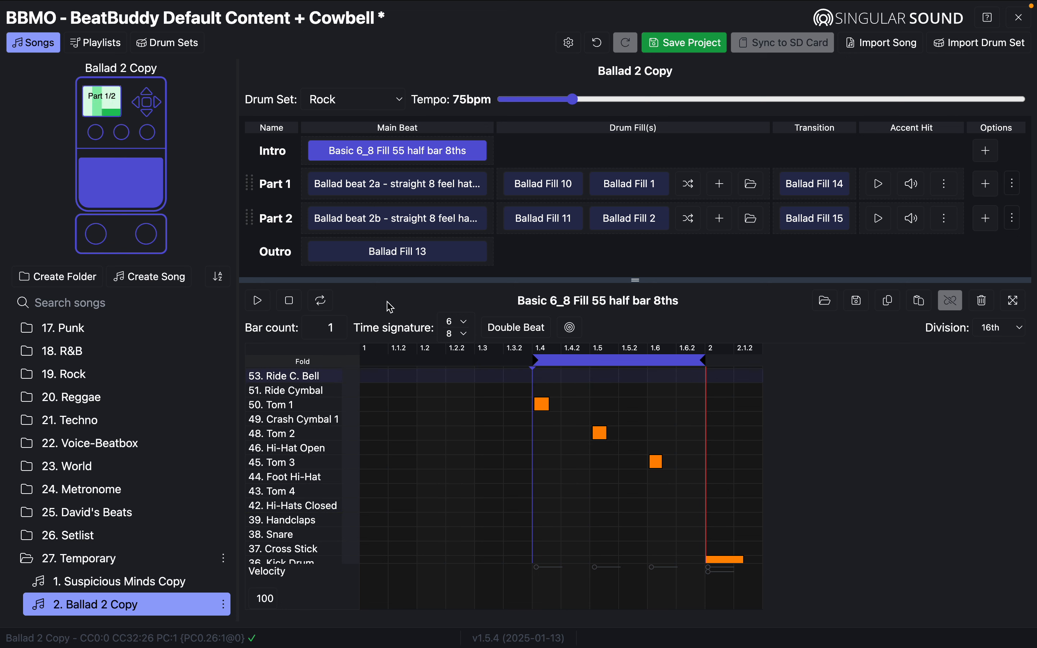
double_click(129, 201)
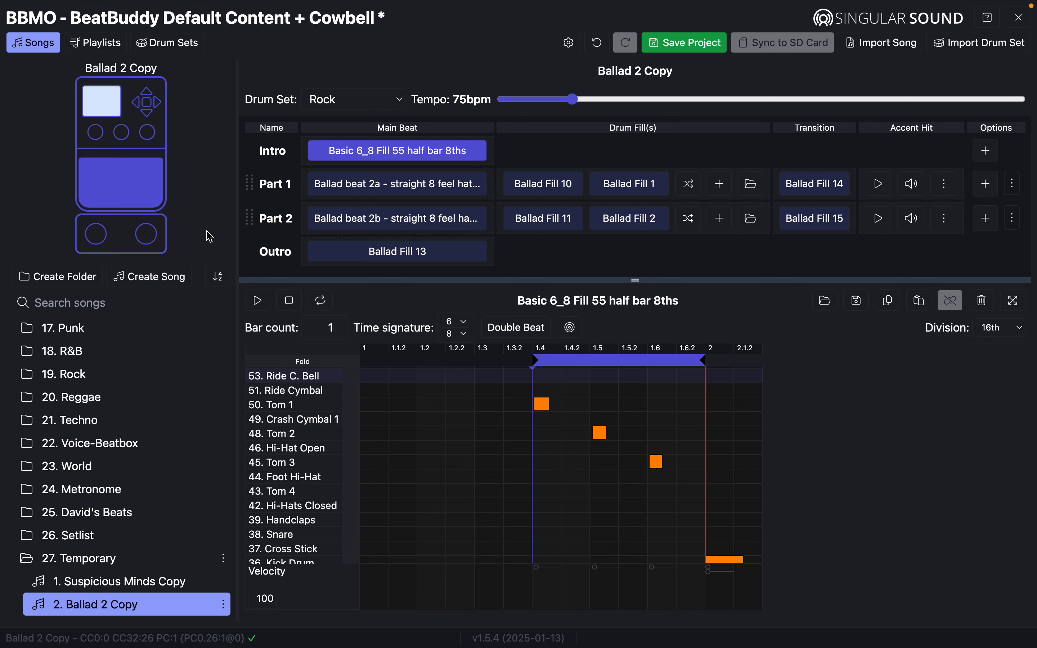
- Save the project with the new intro in Ballad 2 Copy
scroll(115, 408, up, 3)
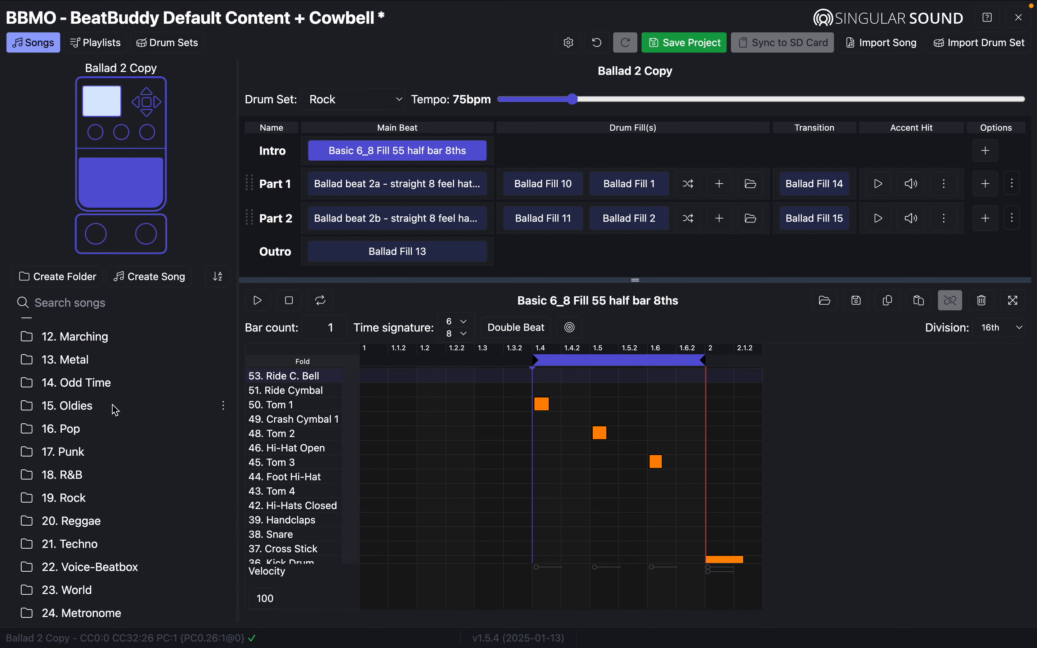
click(695, 45)
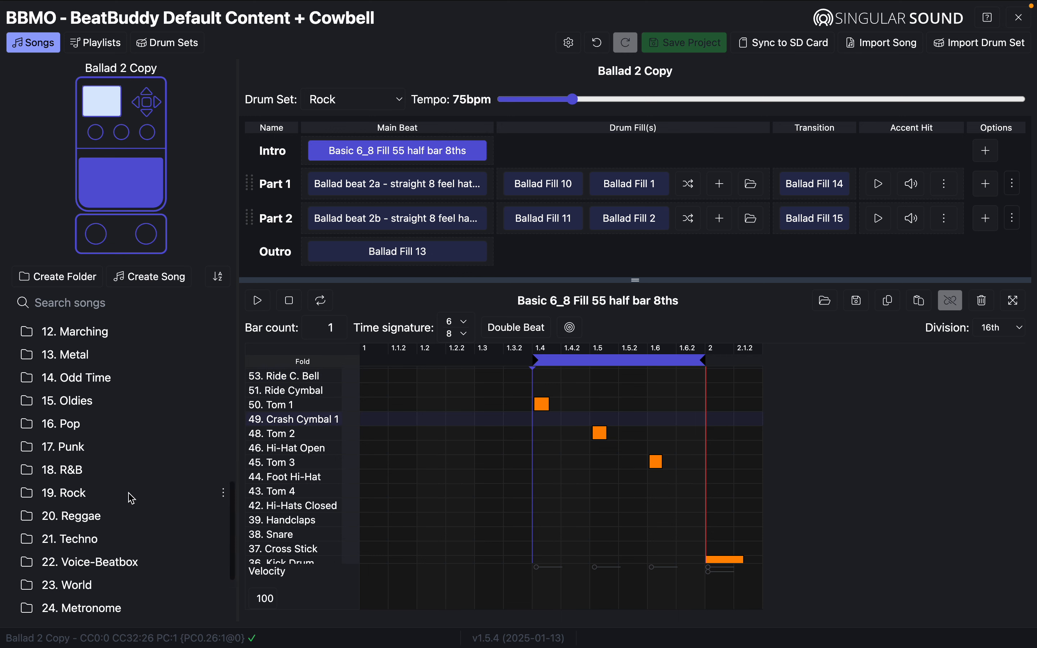
- Open Reggae 1- backbeat in the Reggae folder and play back its Part 1 main beat
scroll(132, 498, down, 3)
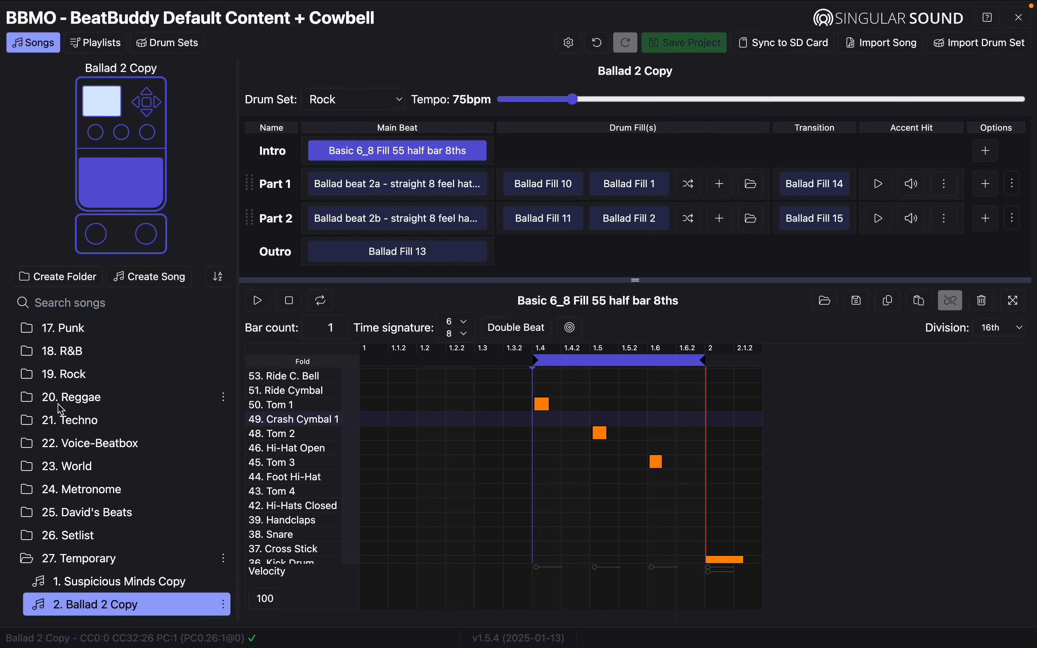
click(35, 406)
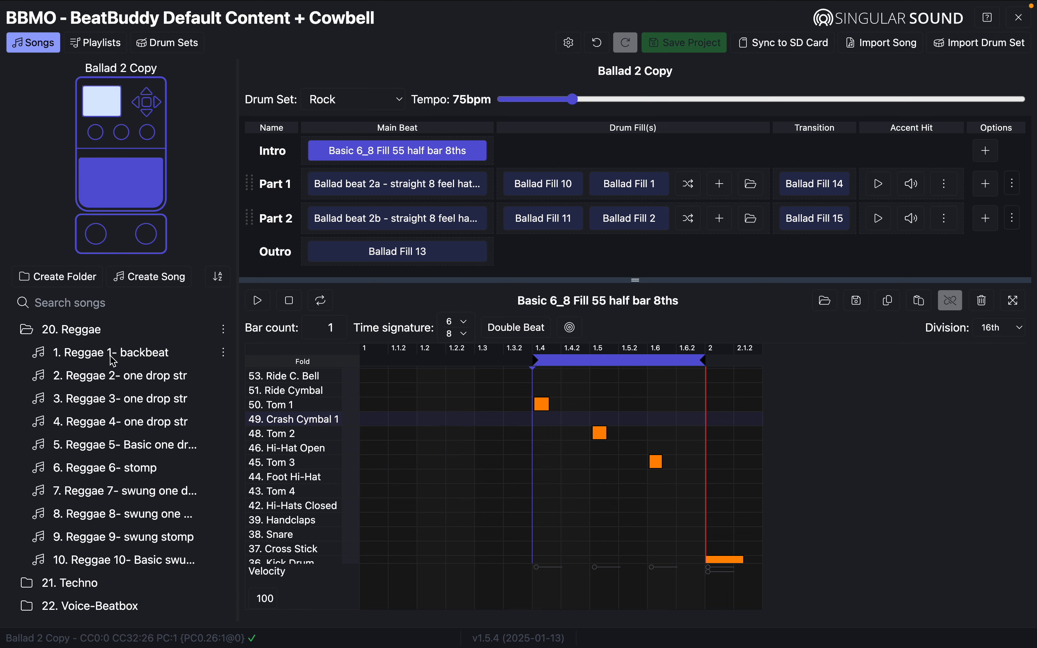
click(111, 358)
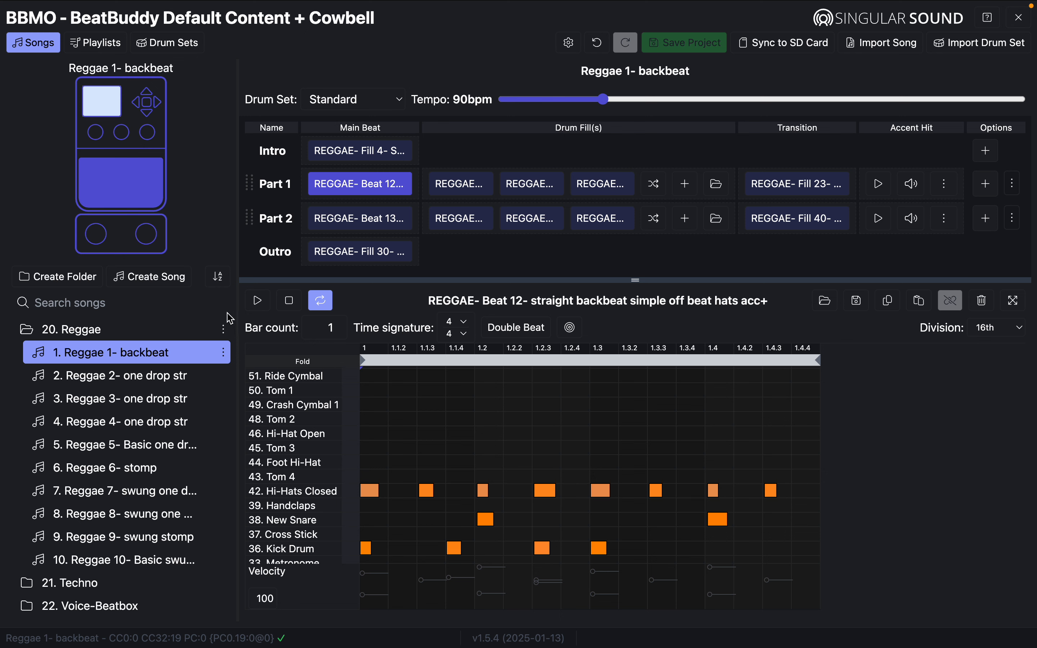
click(260, 301)
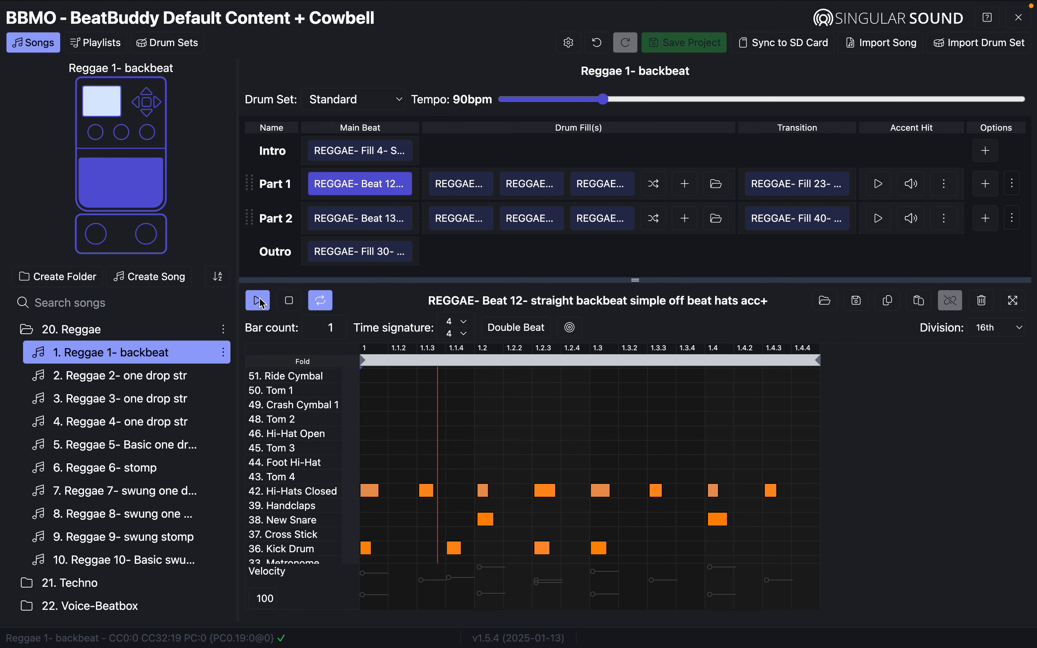
click(301, 304)
- Play back the Part 1 main beat of Ballad 2 Copy in the Temporary folder, and delete that beat
scroll(139, 435, down, 4)
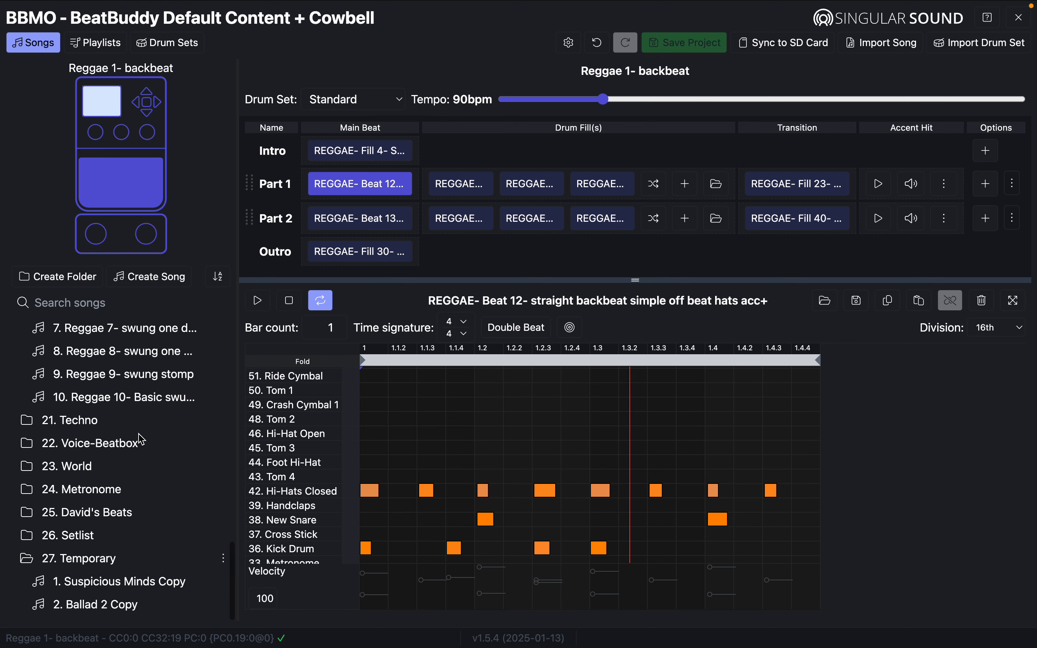
click(86, 610)
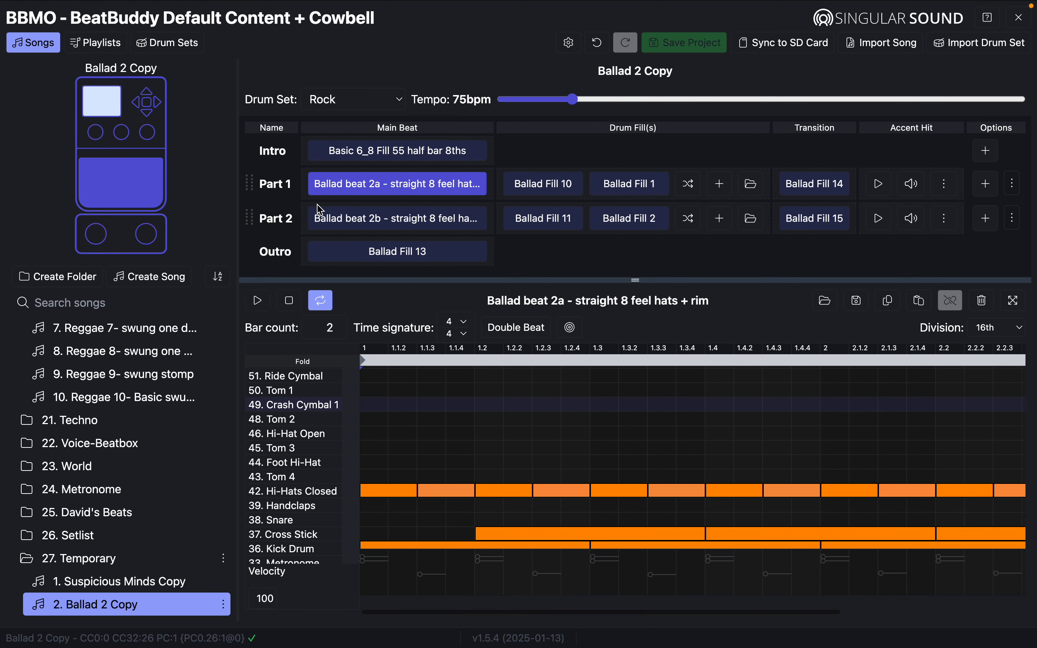
click(258, 305)
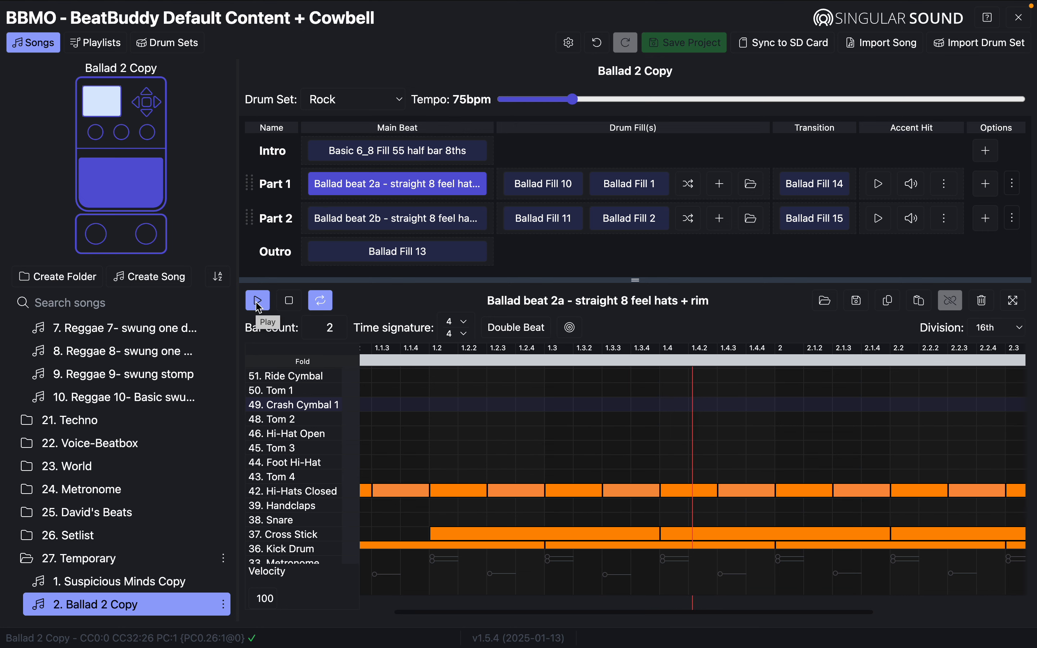
click(289, 300)
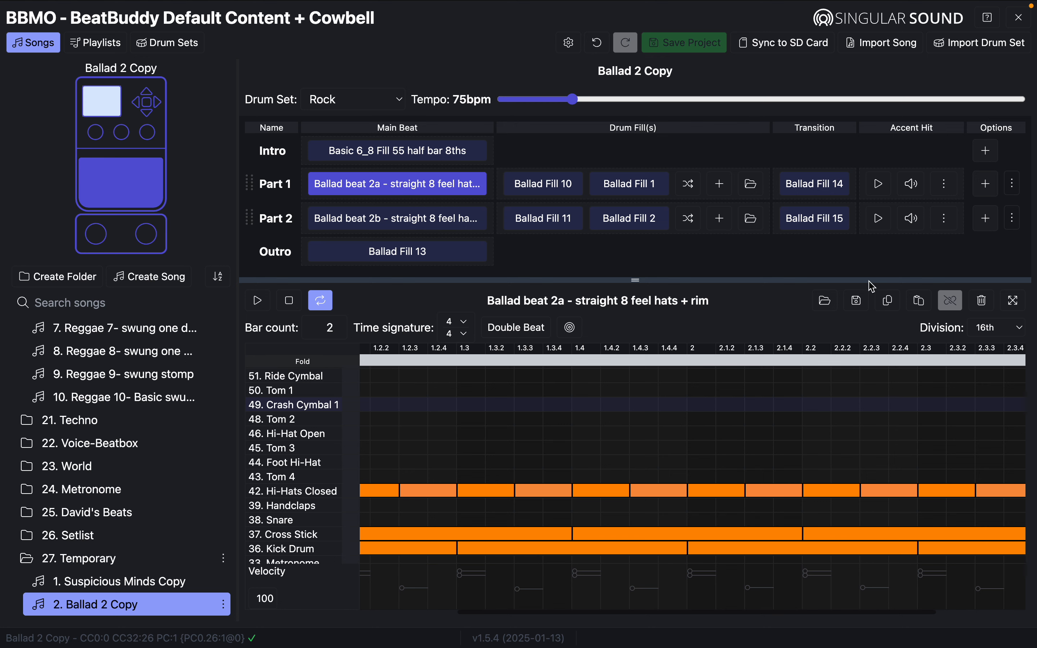
click(983, 301)
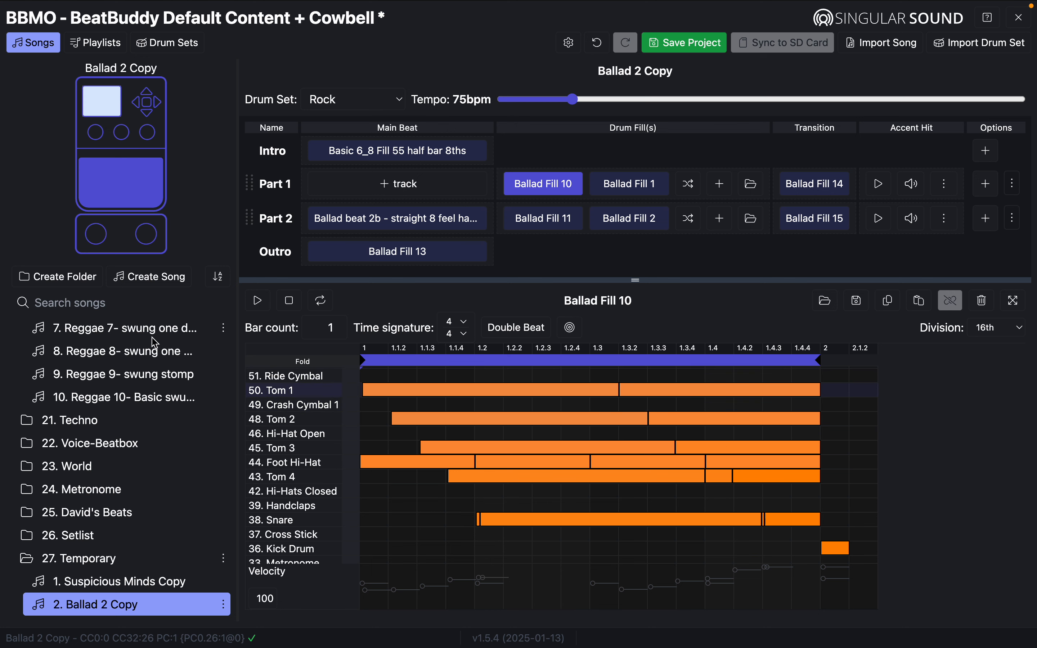
- Copy the Part 1 main beat of Reggae 1- backbeat, and return to the Temporary folder
scroll(155, 343, up, 5)
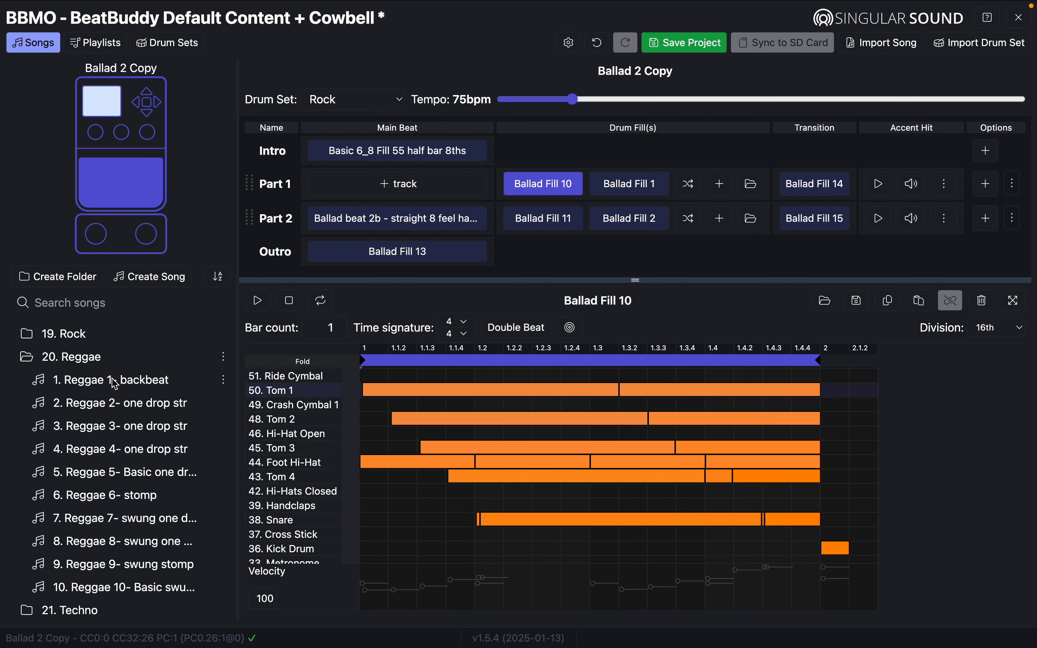
click(115, 385)
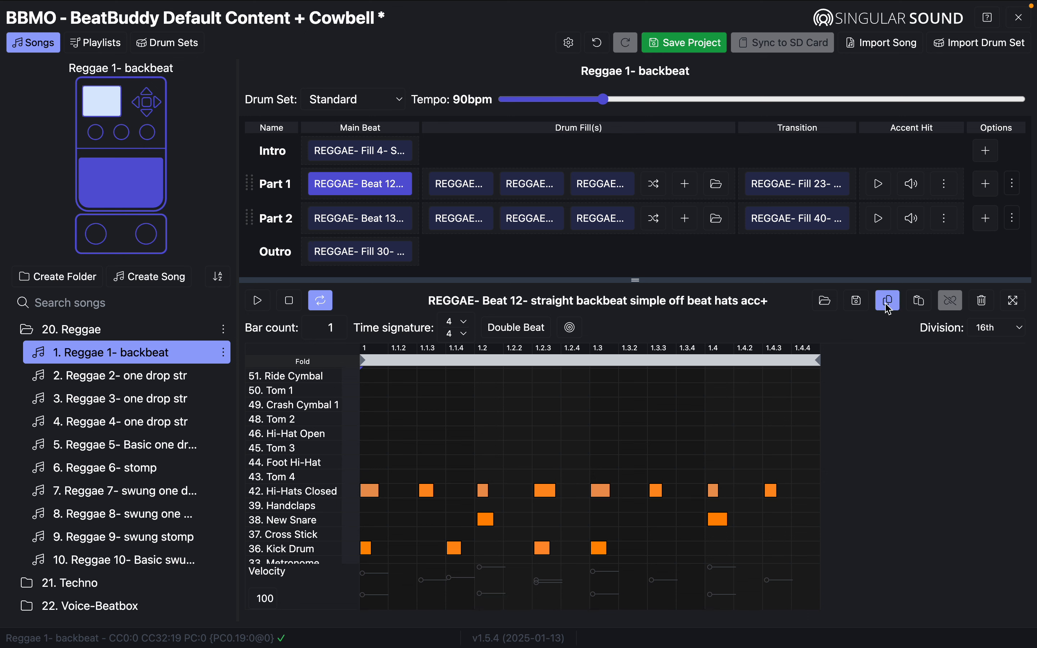
scroll(154, 493, down, 4)
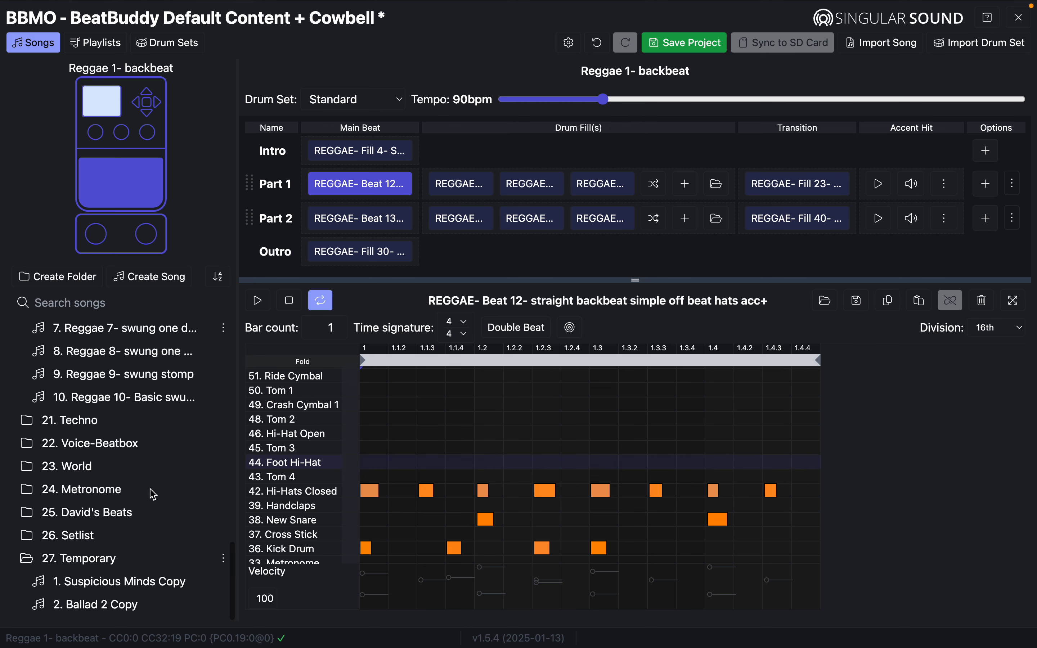
- Paste the copied Reggae beat as the Part 1 main beat of Ballad 2 Copy, and save the project
click(119, 605)
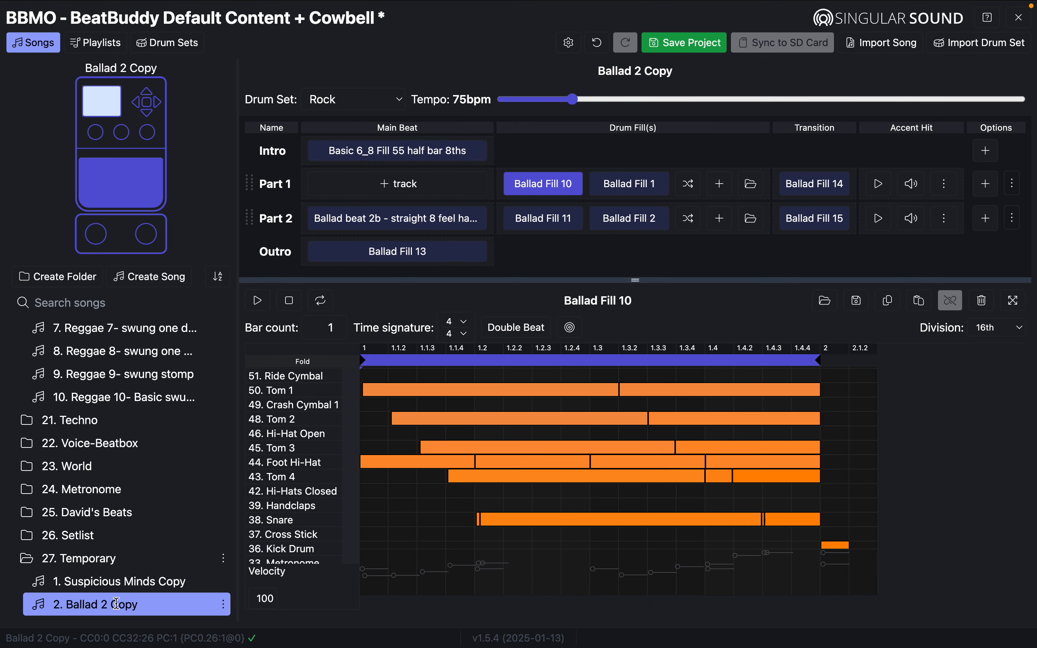
click(347, 185)
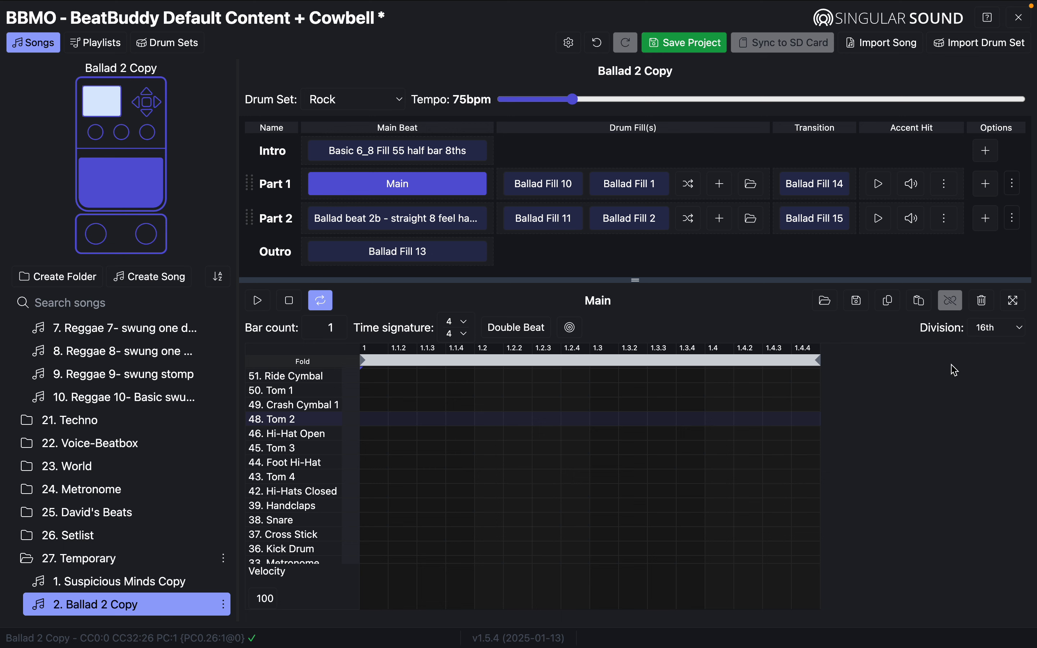
click(921, 302)
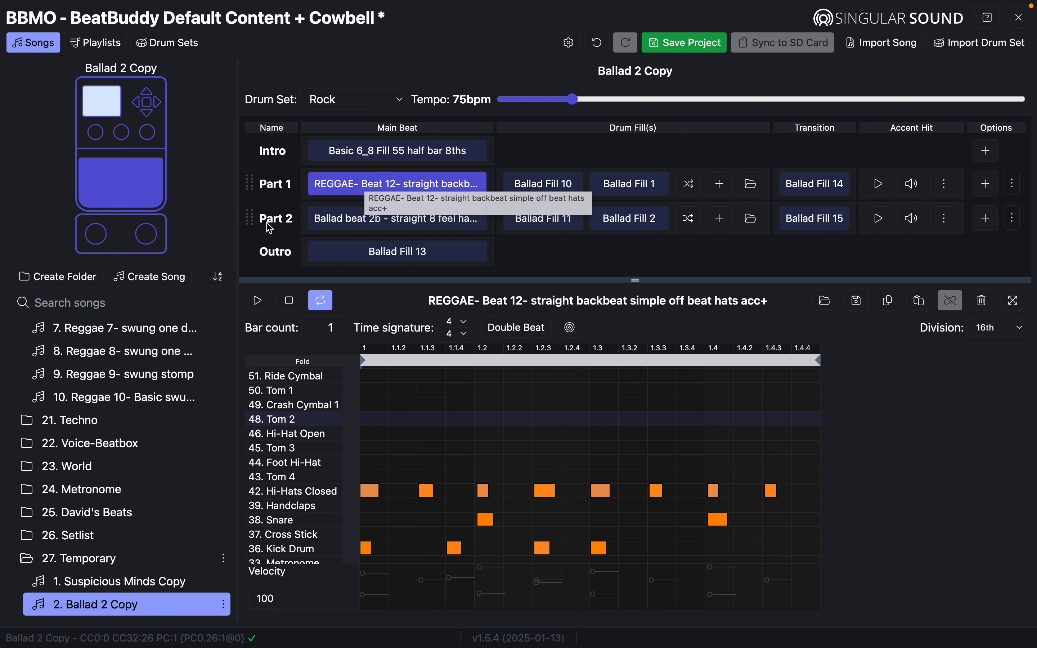
click(720, 45)
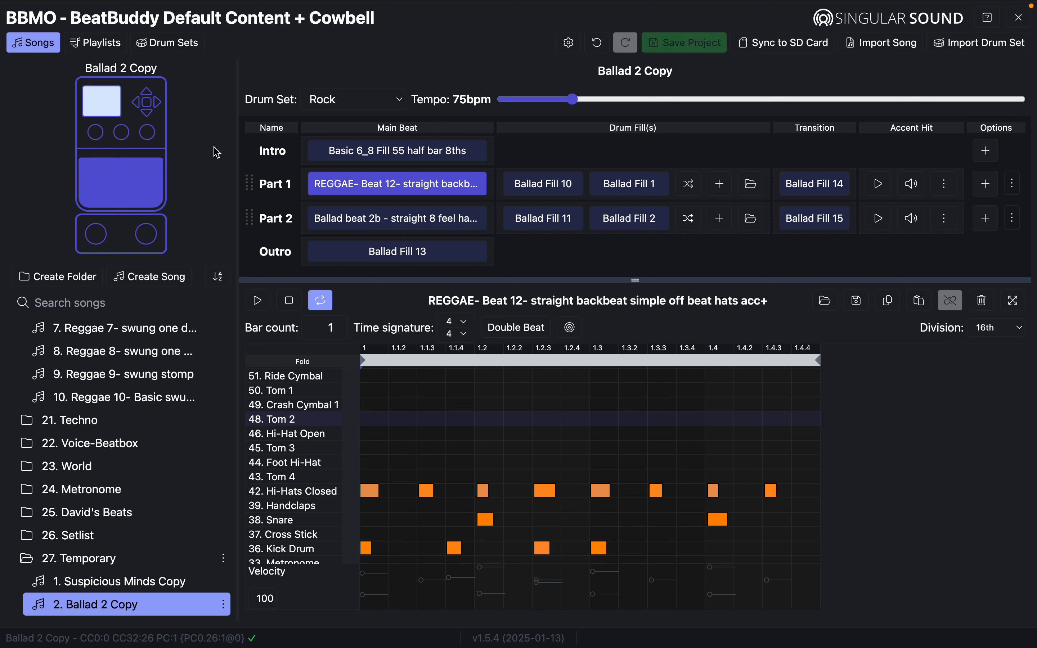
- Play Ballad 2 Copy on the virtual pedal, going through its intro, fills and both parts, and stop playback
click(122, 200)
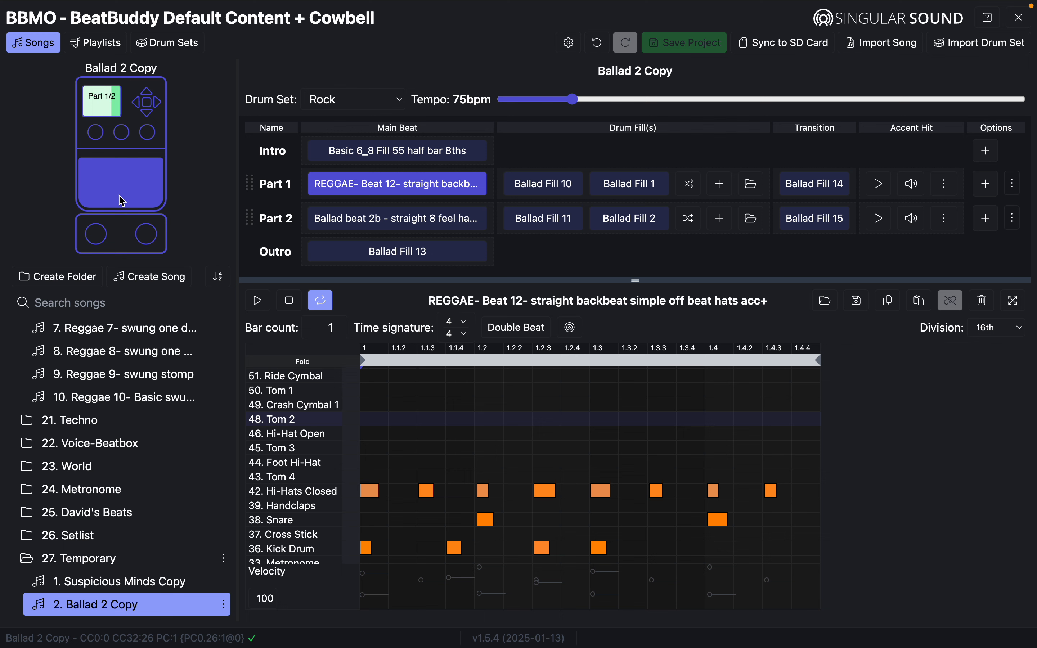
click(122, 200)
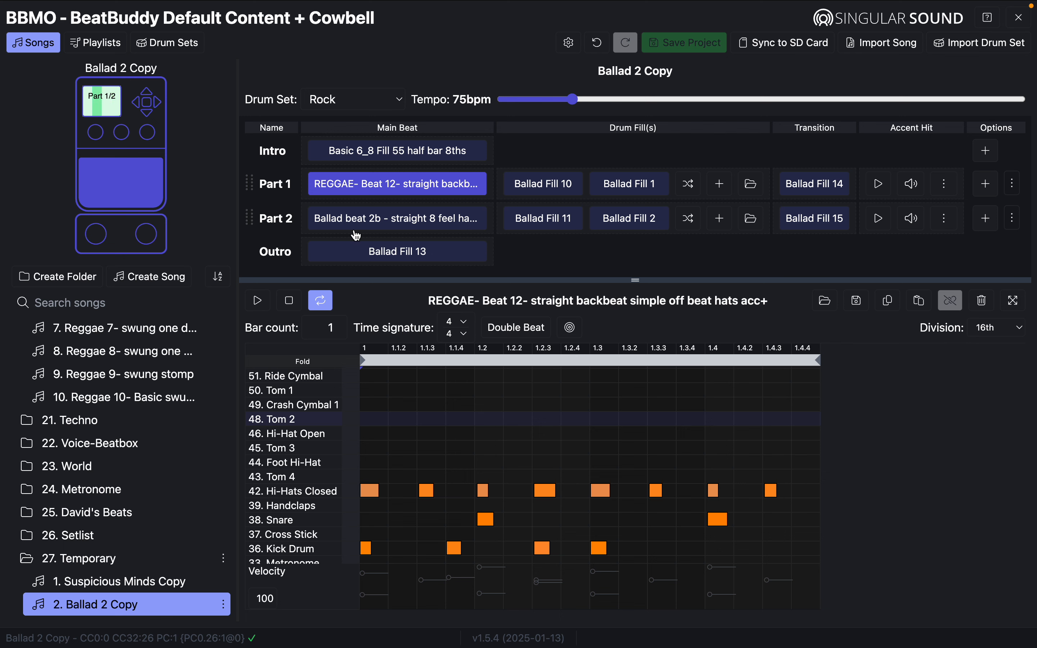
click(128, 198)
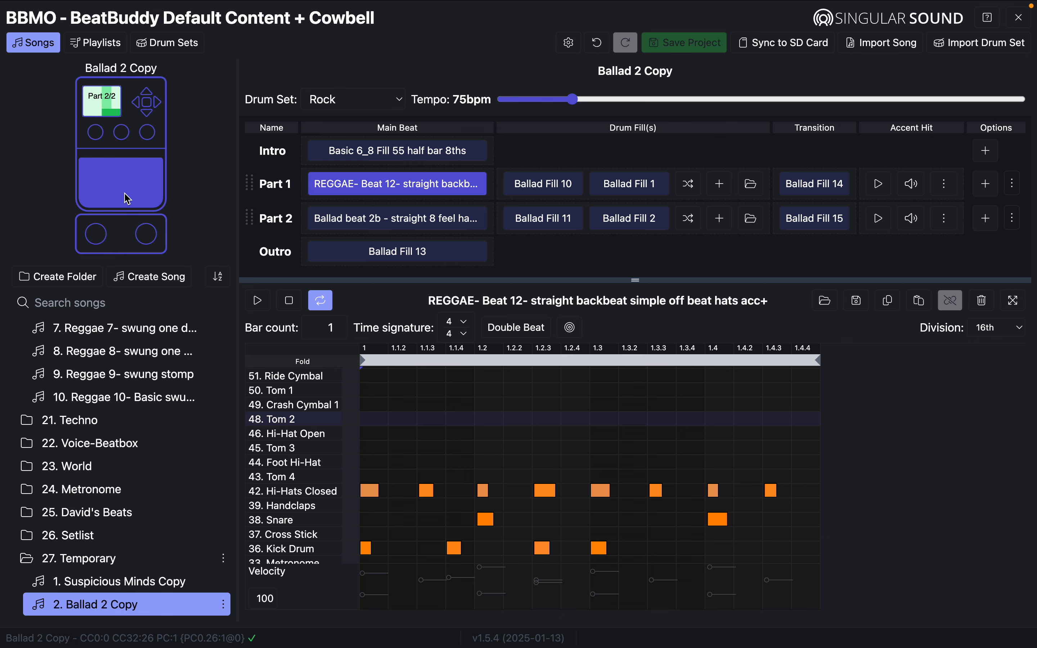
click(126, 196)
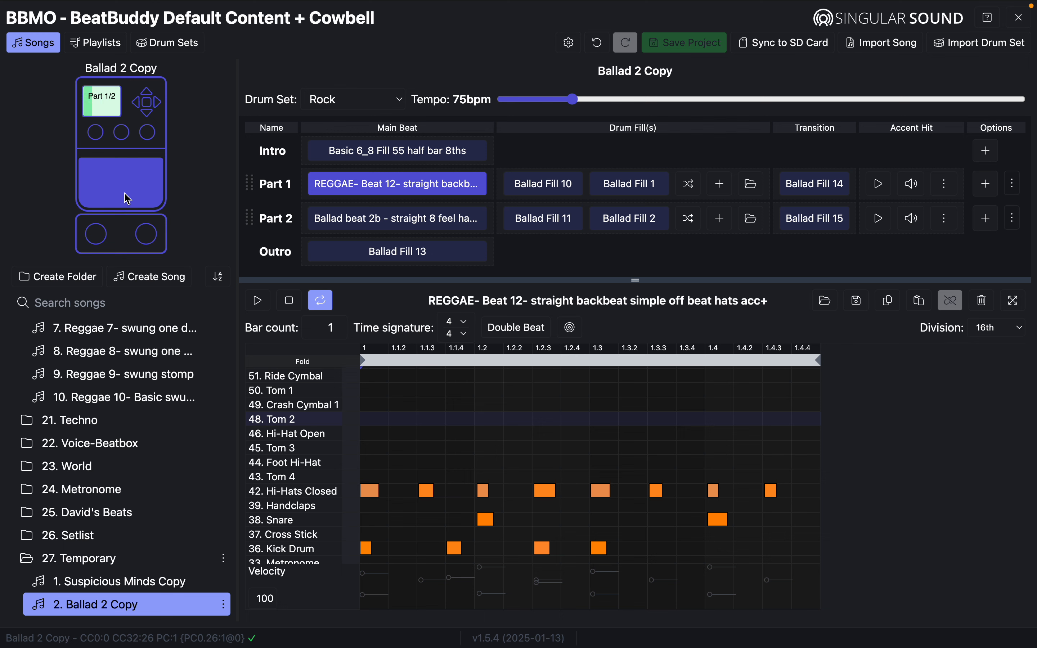
double_click(127, 199)
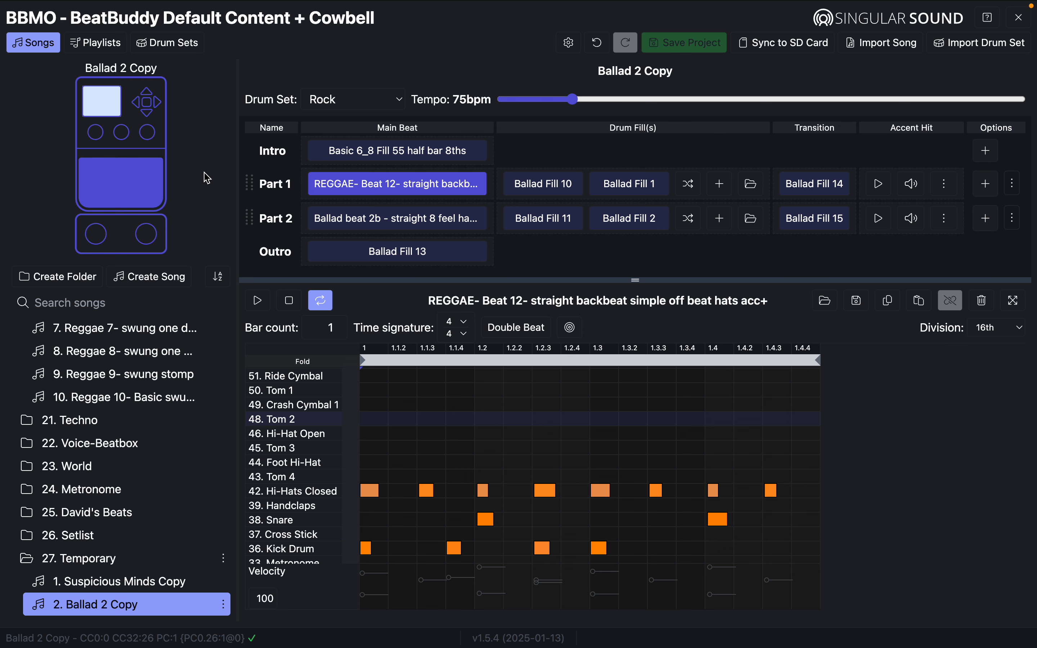
- Collapse the Reggae folder, and open Hip Hop 1 in the Hip Hop folder
scroll(127, 381, up, 2)
scroll(127, 381, up, 6)
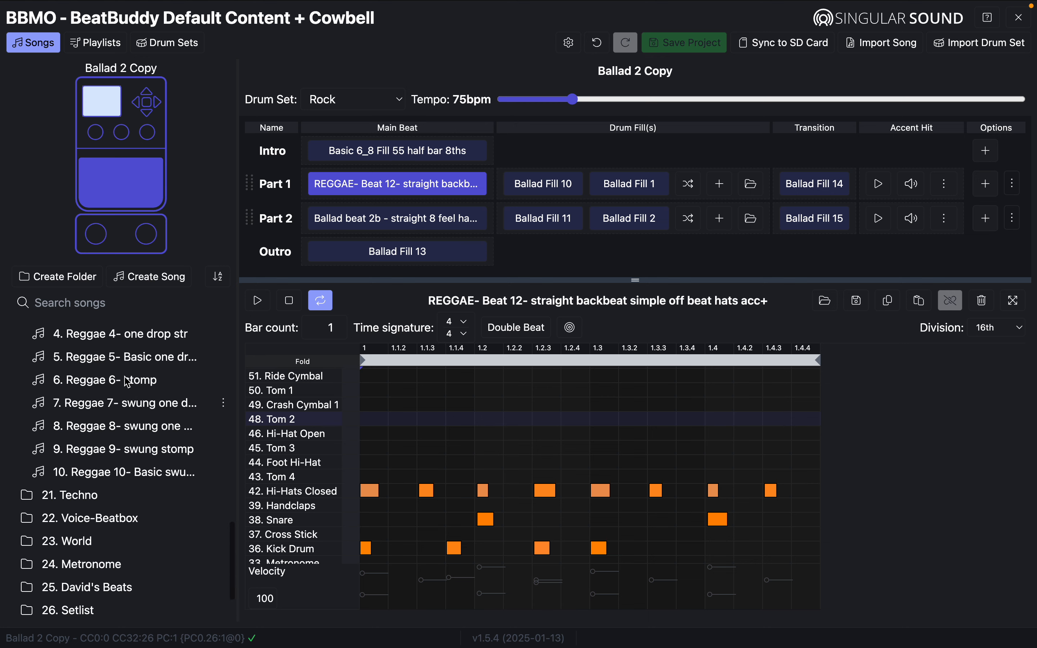
click(31, 367)
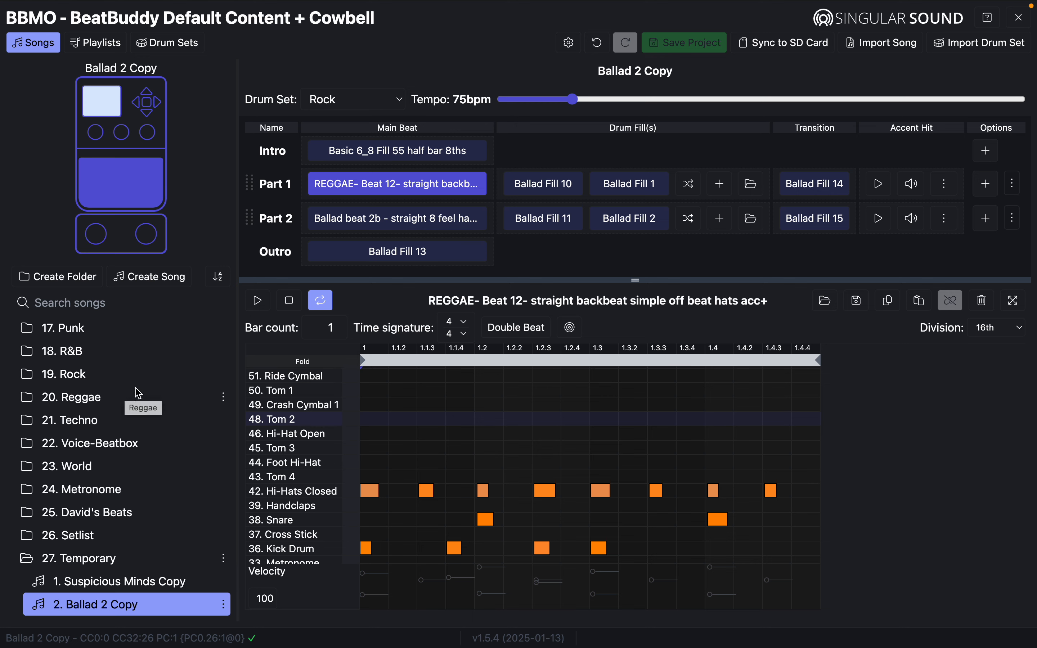
scroll(165, 389, up, 3)
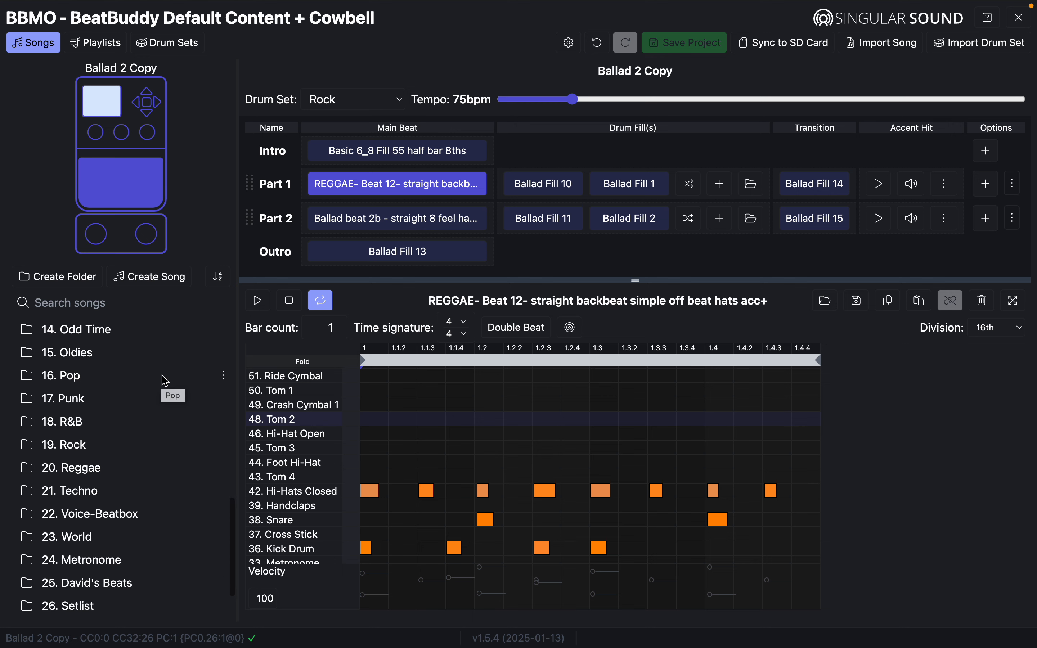
scroll(146, 392, up, 4)
scroll(135, 394, up, 4)
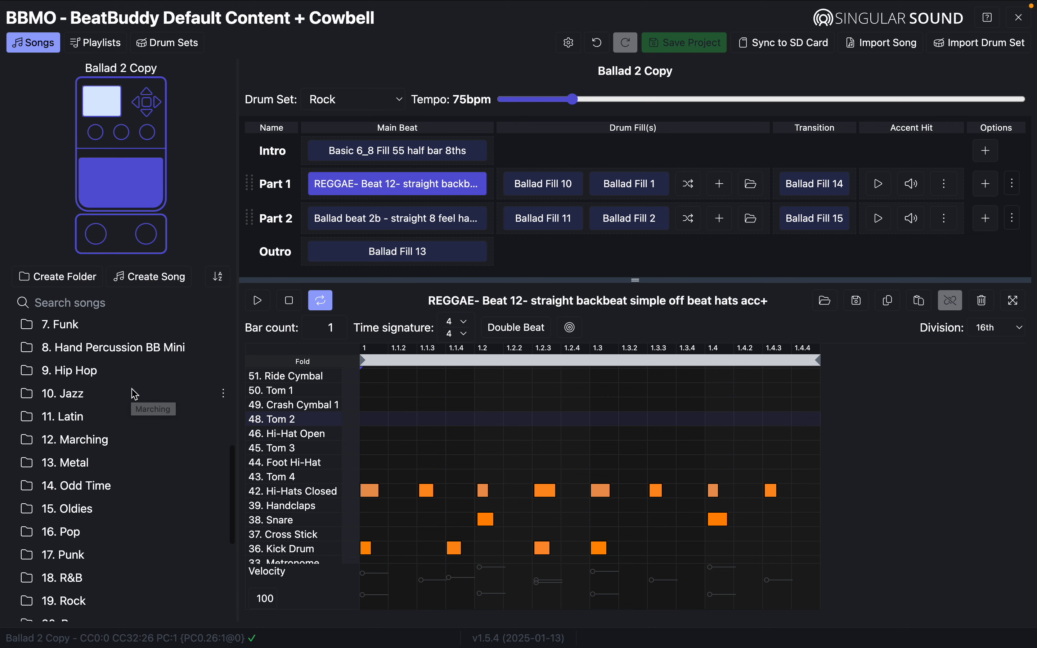
click(56, 407)
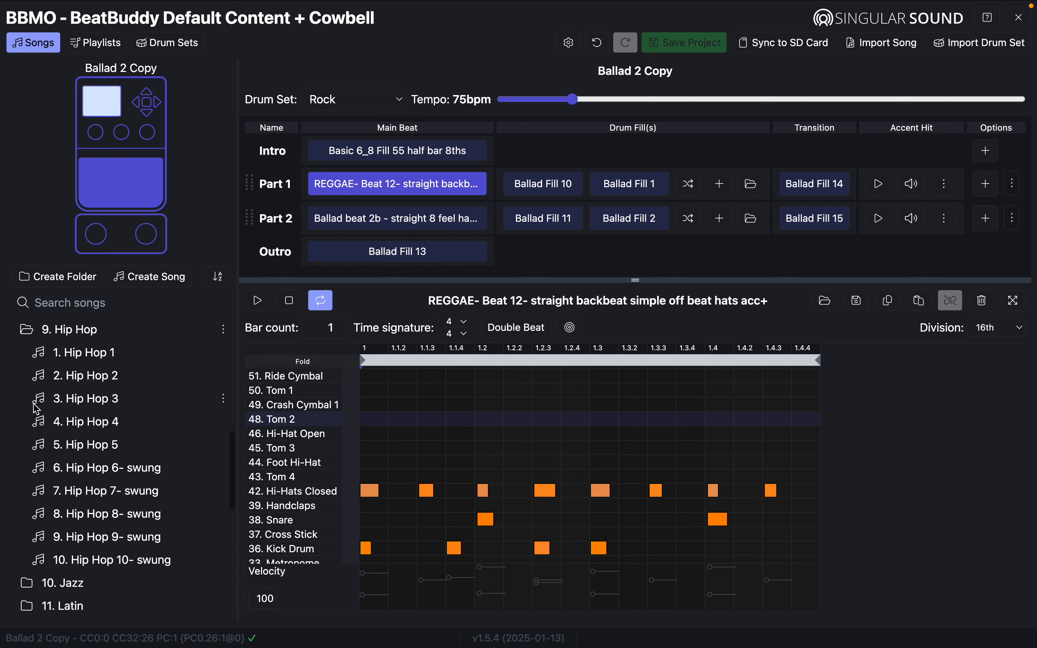
click(102, 354)
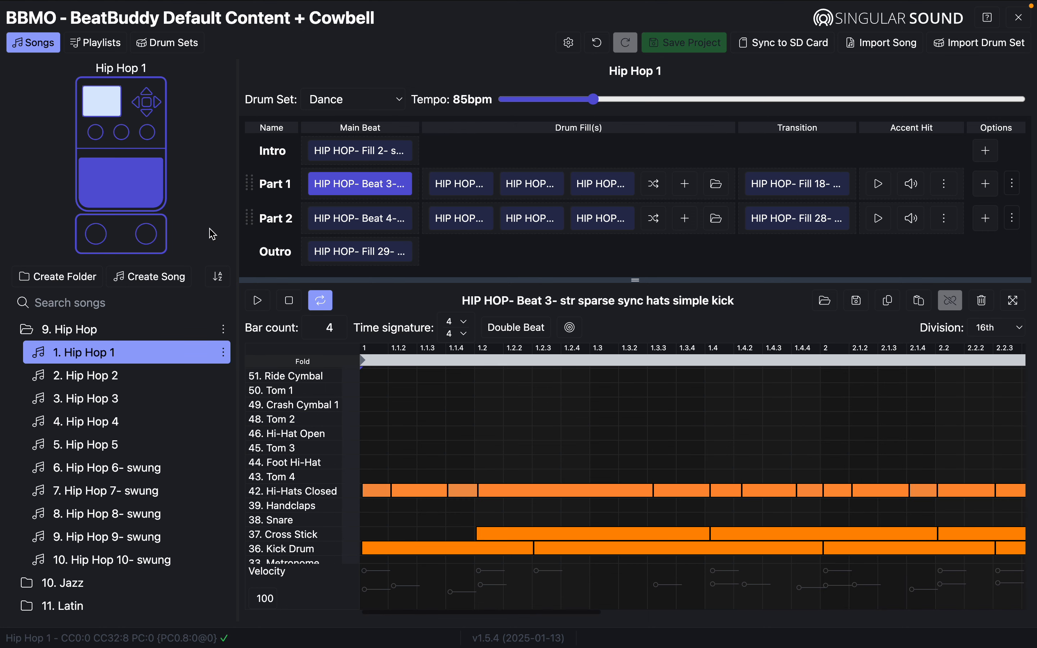
- Play back the Part 1 and Part 2 main beats of Hip Hop 1
click(258, 301)
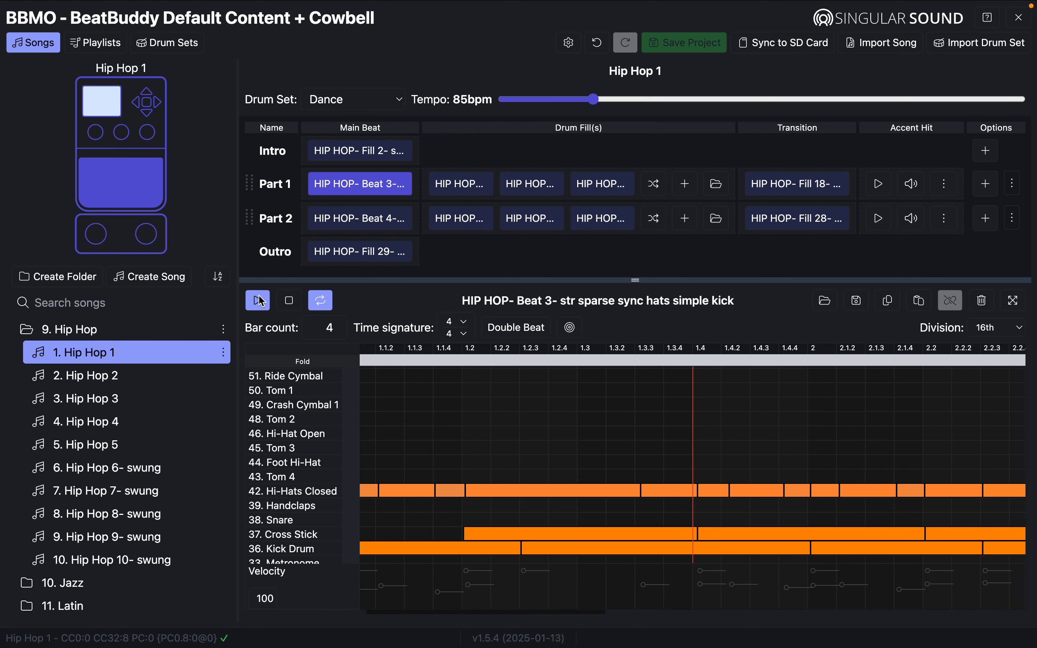
click(299, 303)
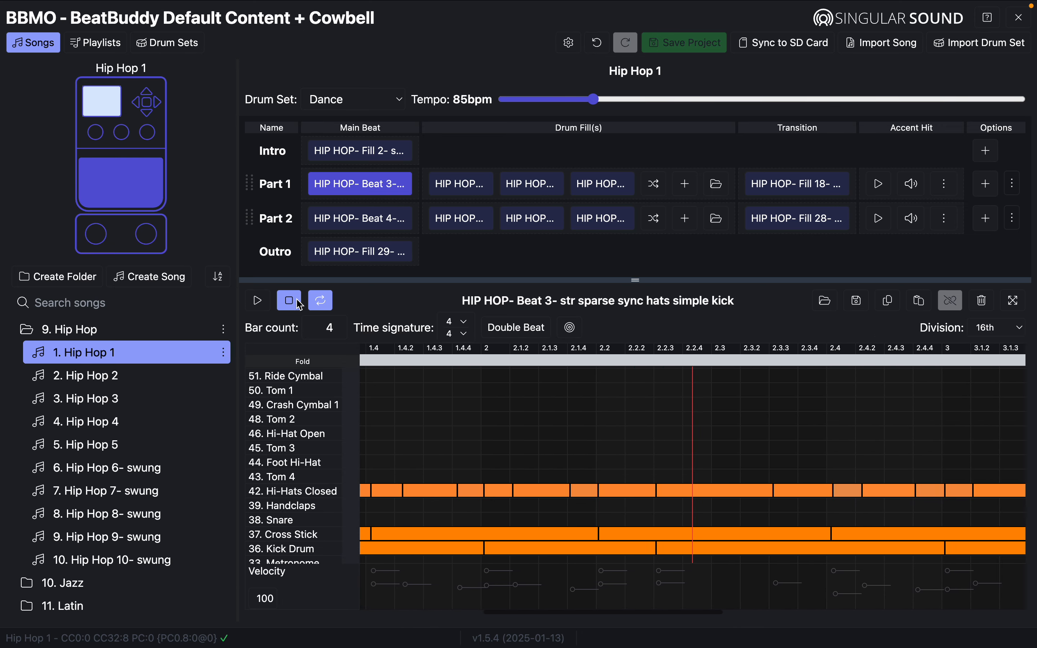
click(384, 221)
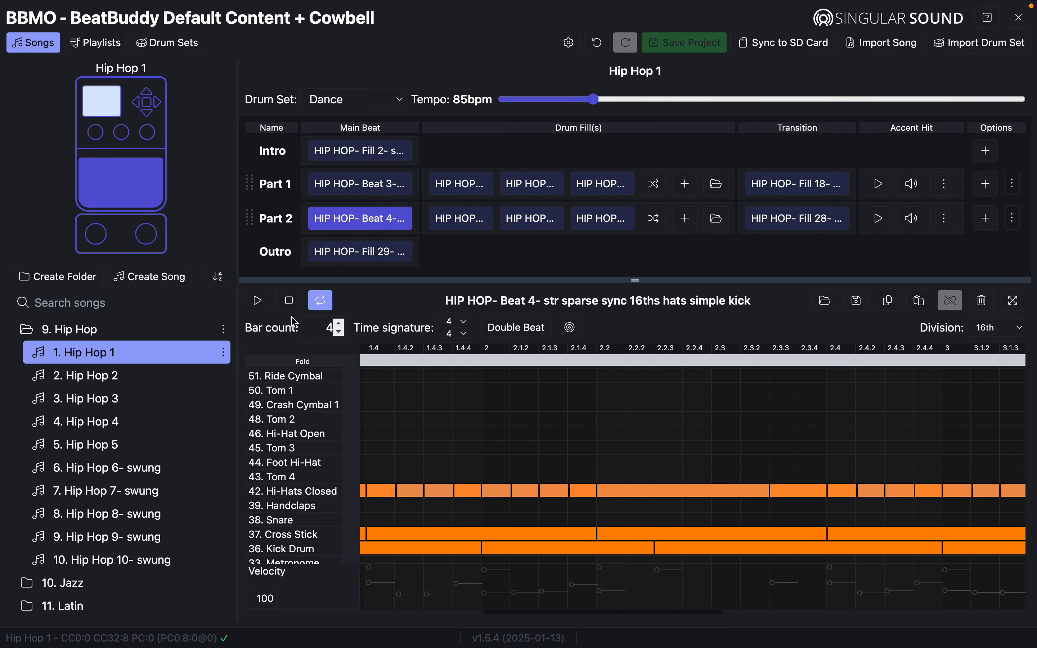
click(259, 300)
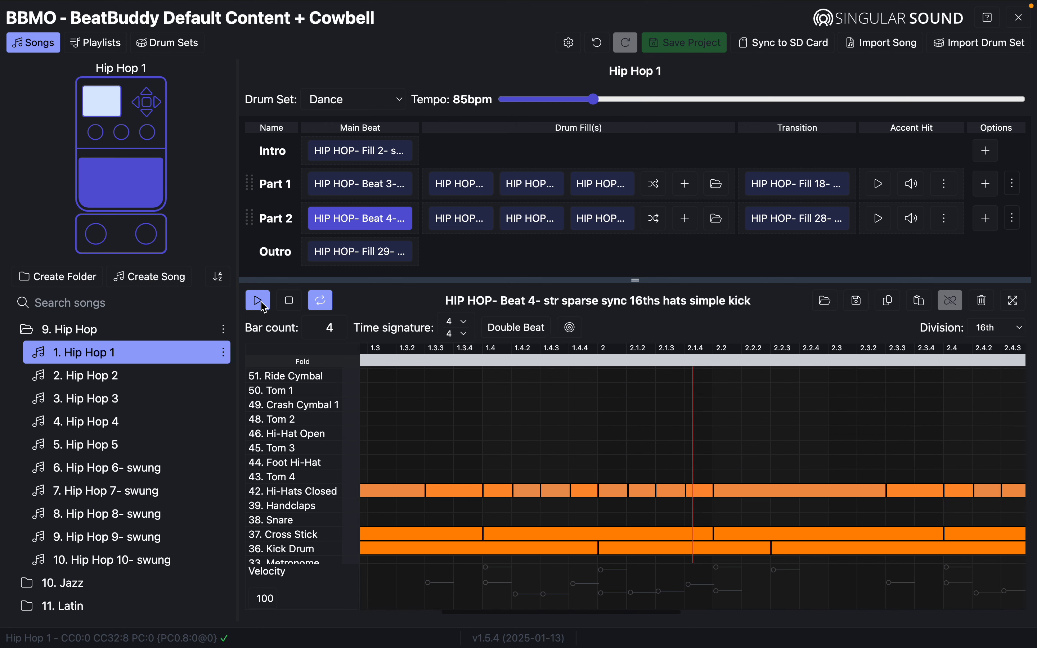
click(292, 303)
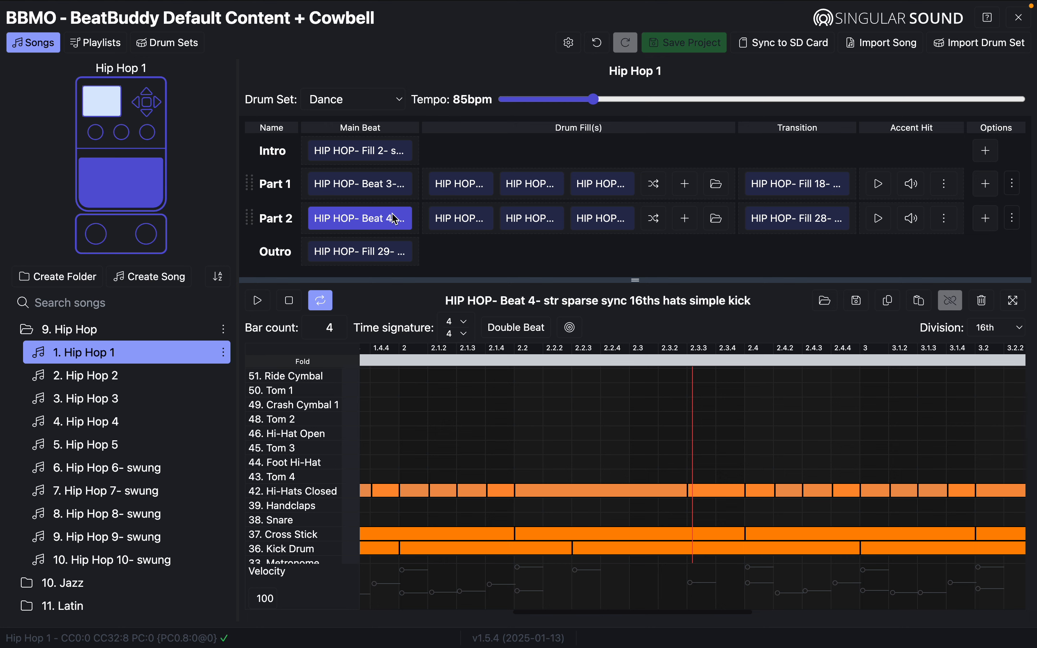
- Delete the Part 2 main beat of Ballad 2 Copy in the Temporary folder
scroll(159, 459, down, 10)
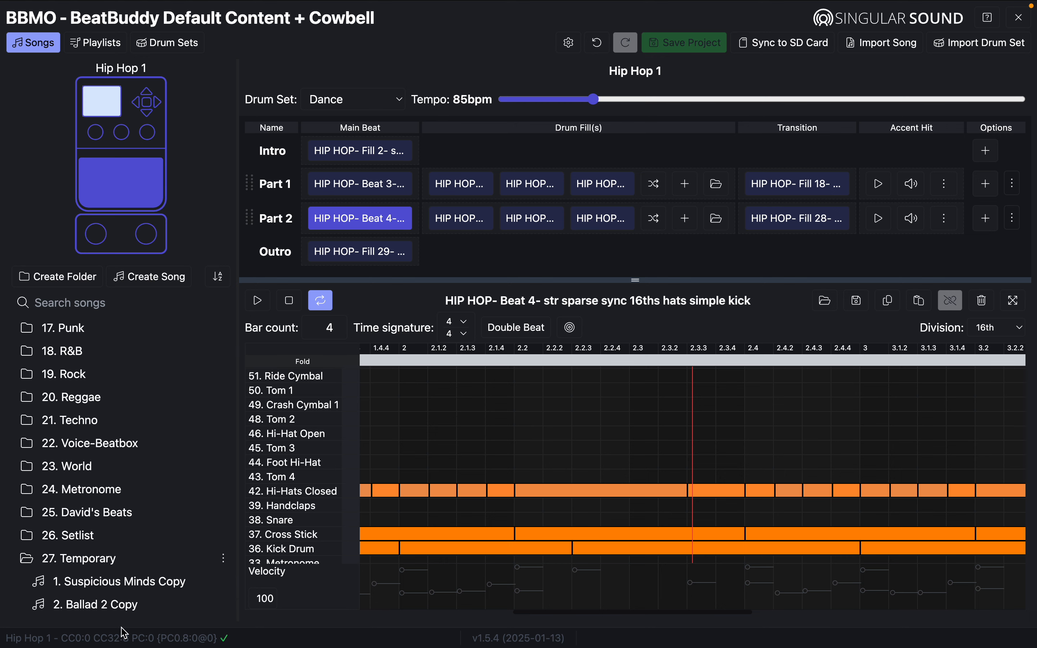
click(121, 606)
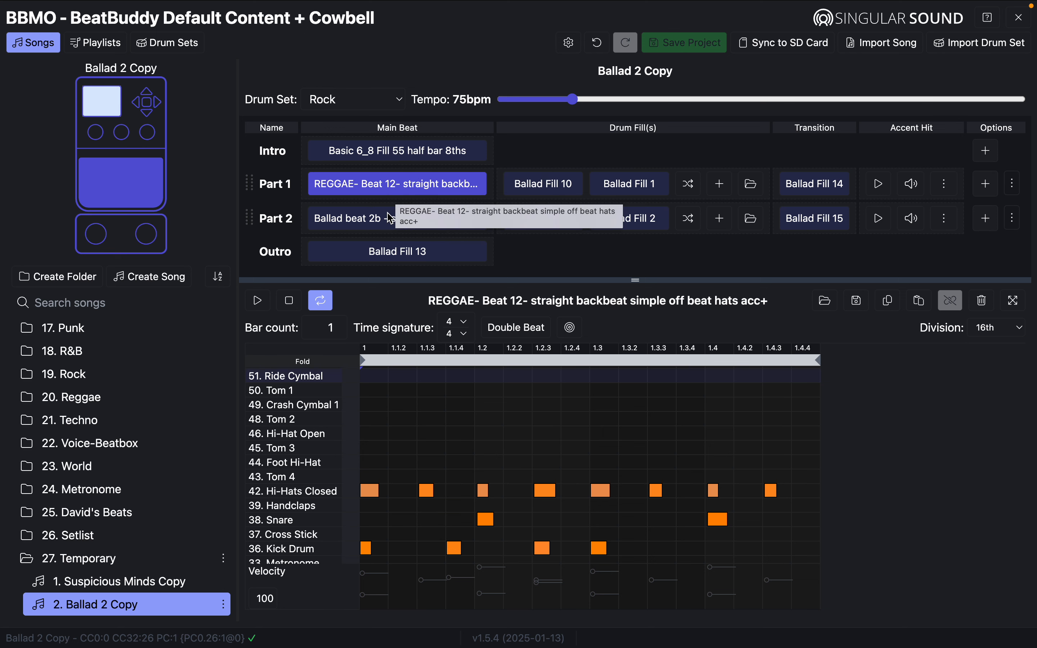
click(385, 227)
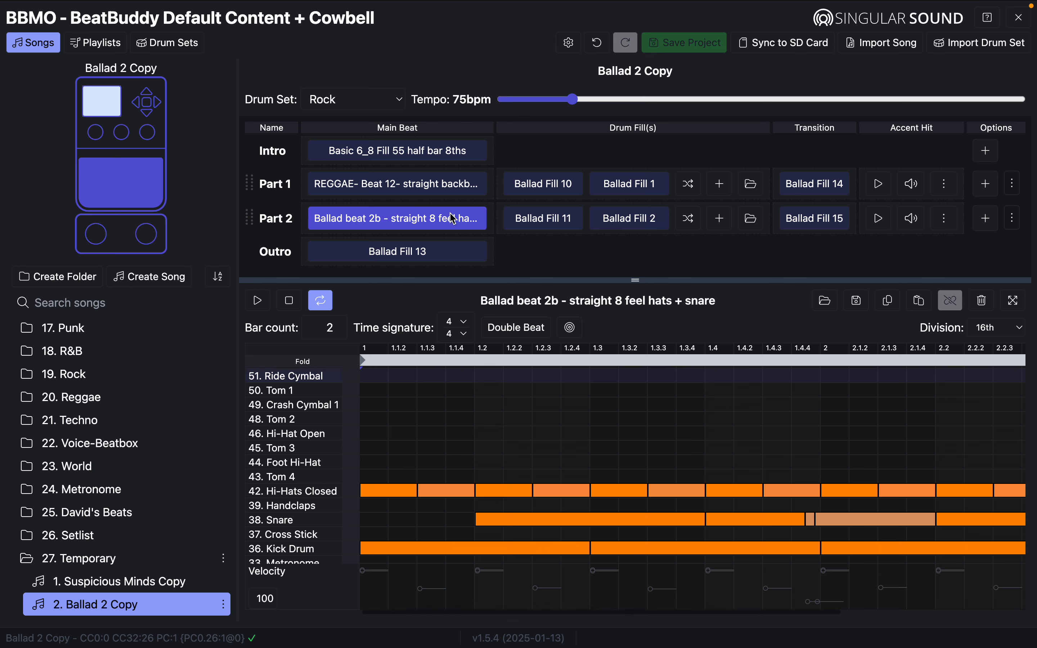
click(984, 301)
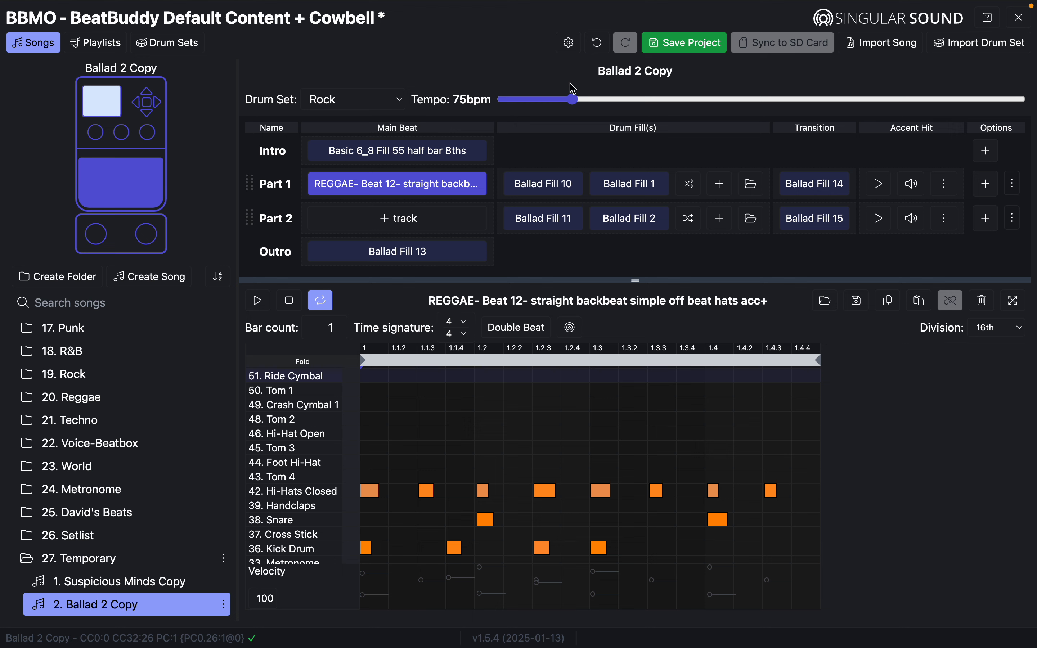
- Copy the Part 2 main beat of Hip Hop 1 in the Hip Hop folder, and return to the Temporary folder
scroll(145, 443, up, 5)
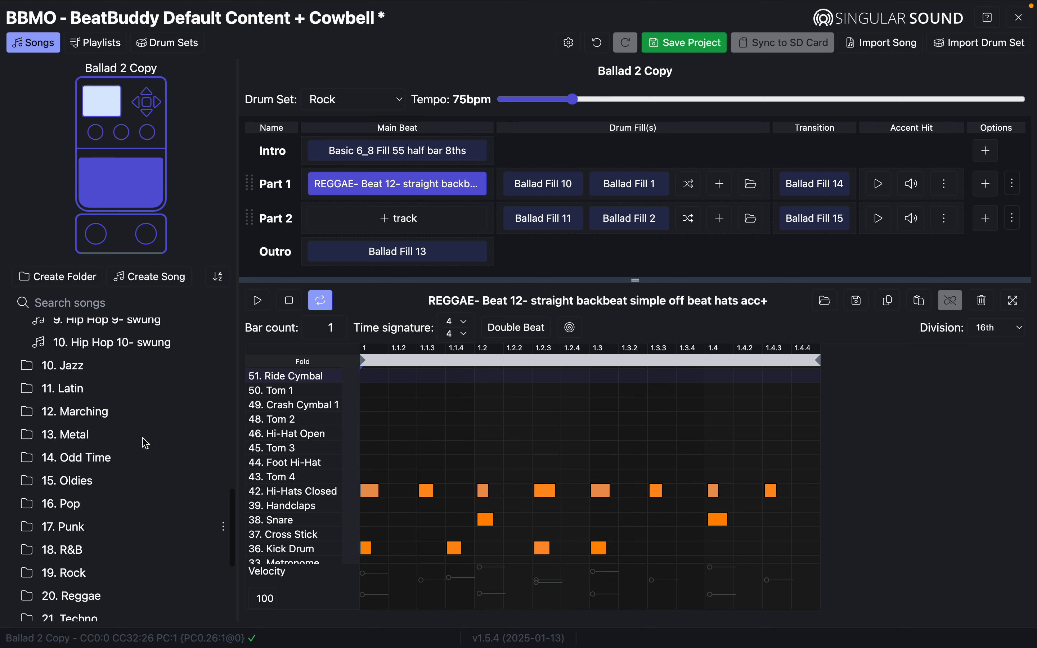
scroll(145, 443, up, 6)
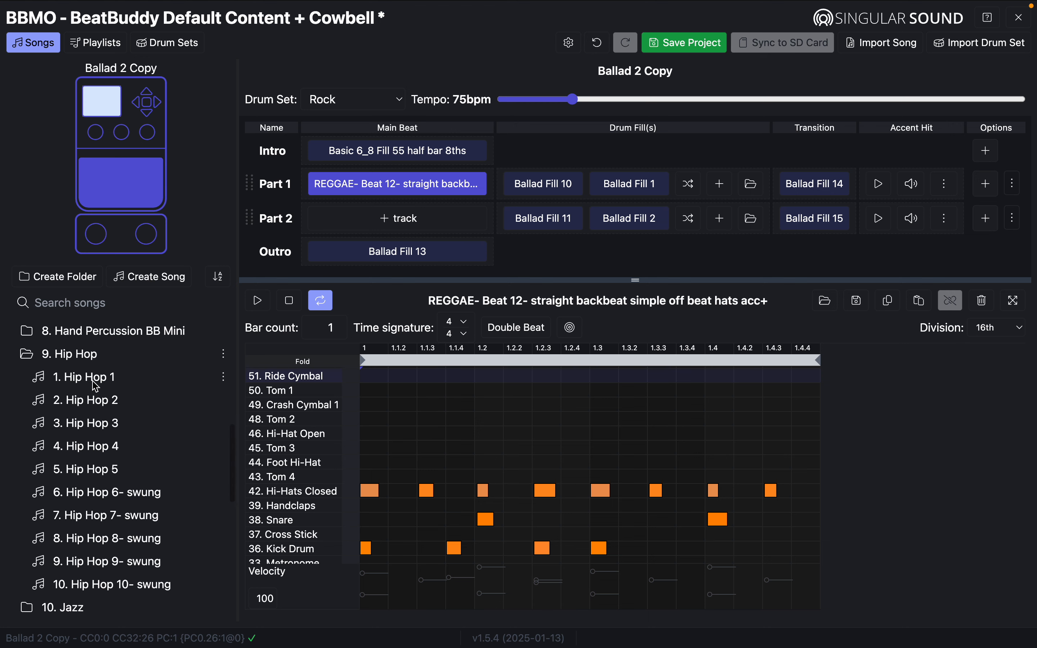
click(95, 385)
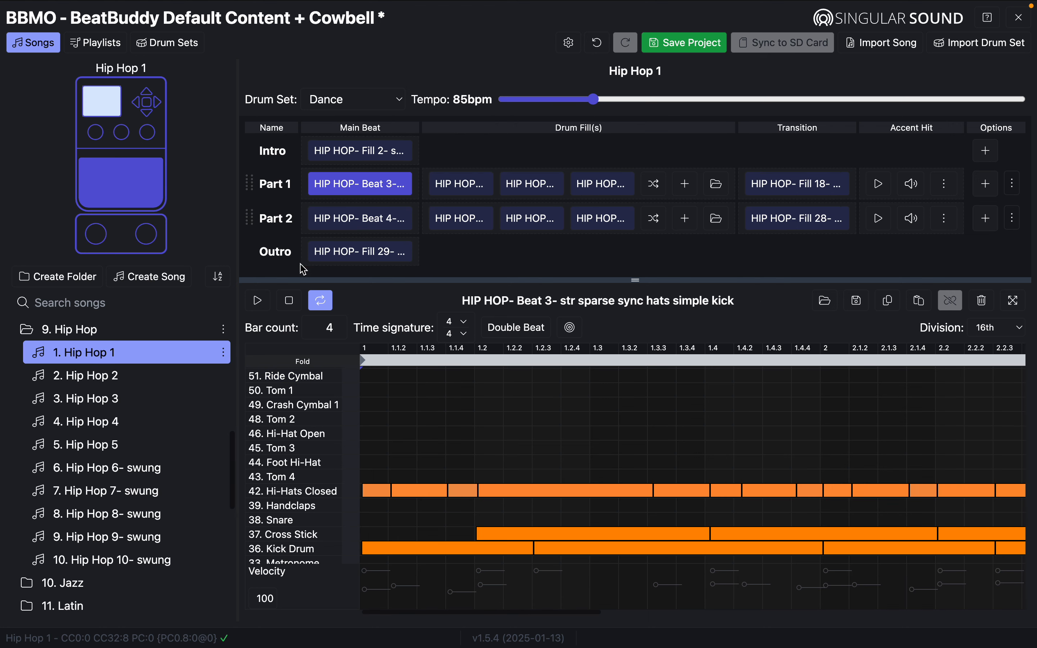
click(354, 229)
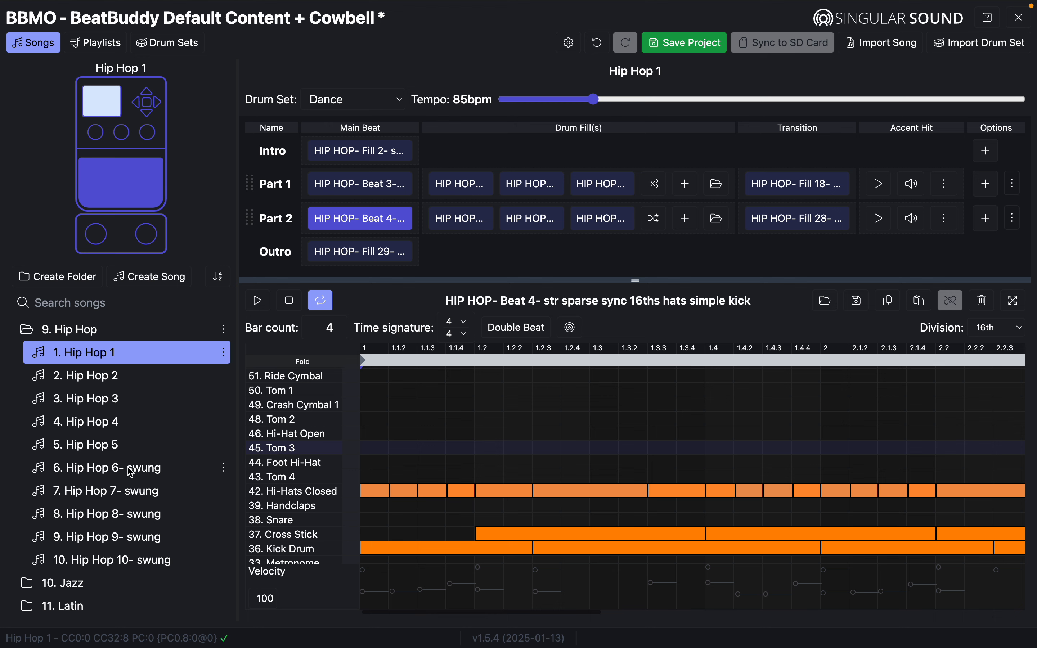
scroll(130, 472, down, 10)
scroll(131, 472, down, 1)
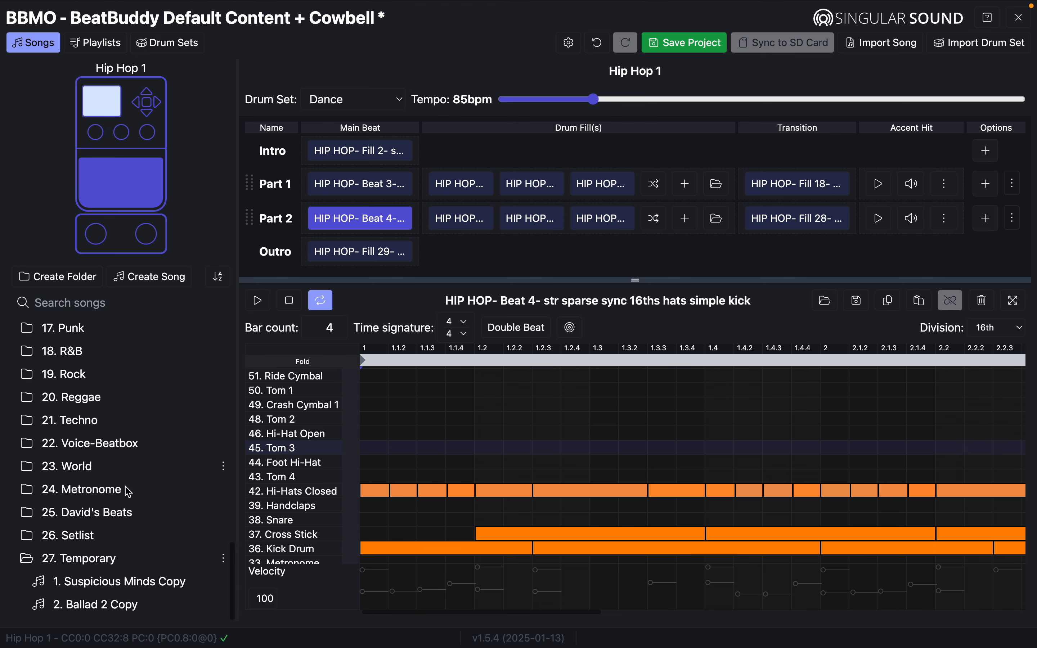
- Paste the copied Hip Hop beat as the Part 2 main beat of Ballad 2 Copy
click(113, 609)
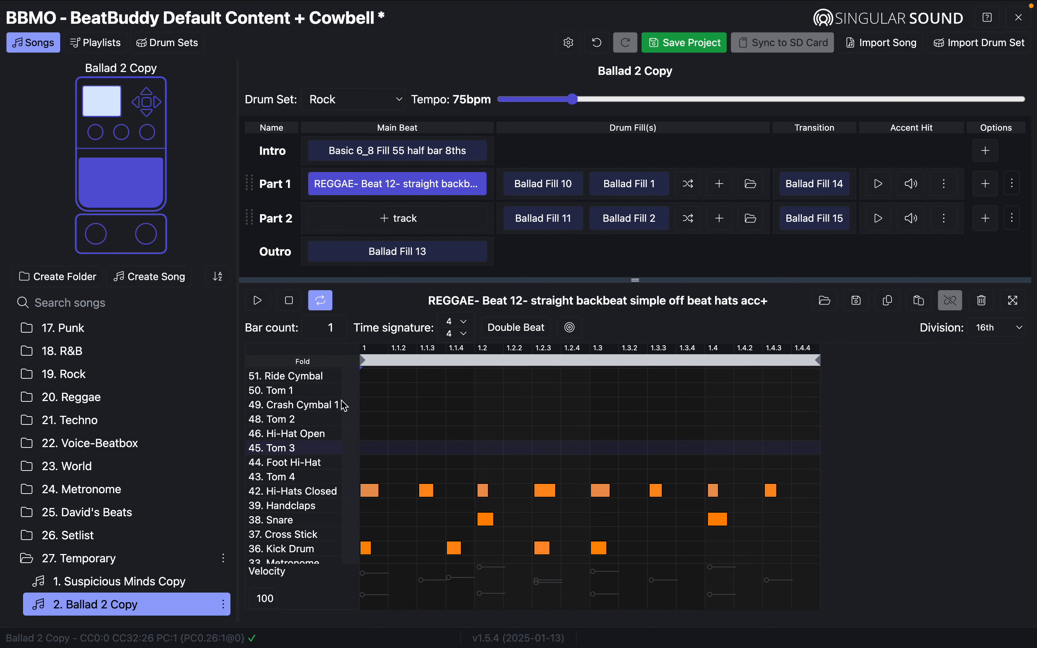
click(358, 223)
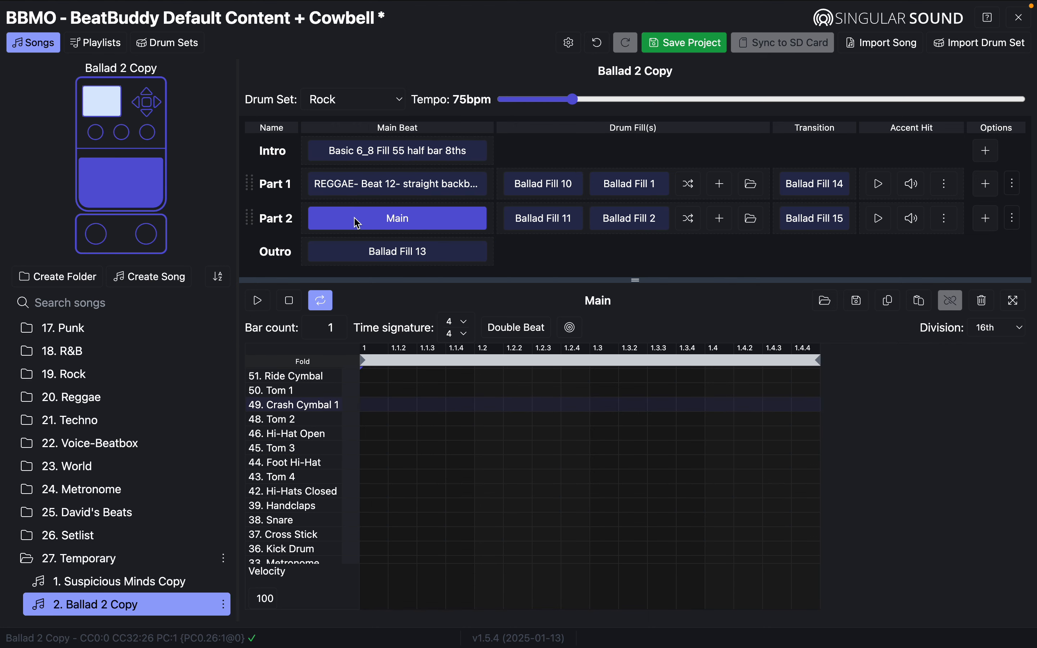
click(921, 302)
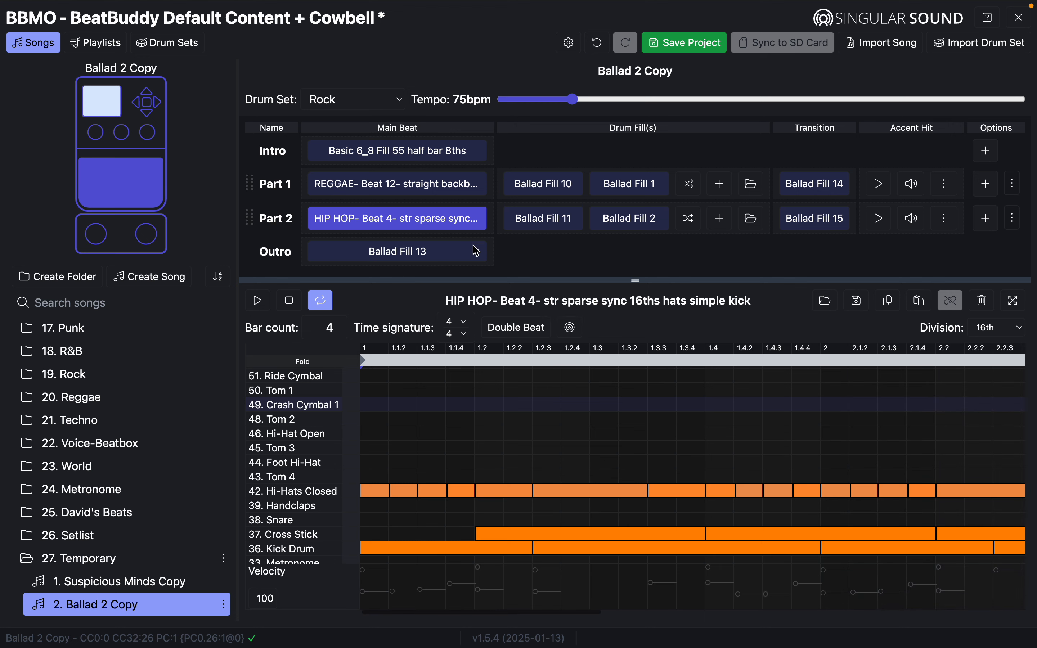
- Collapse the Hip Hop folder, and start playing Ballad 2 Copy on the virtual pedal
scroll(129, 429, up, 12)
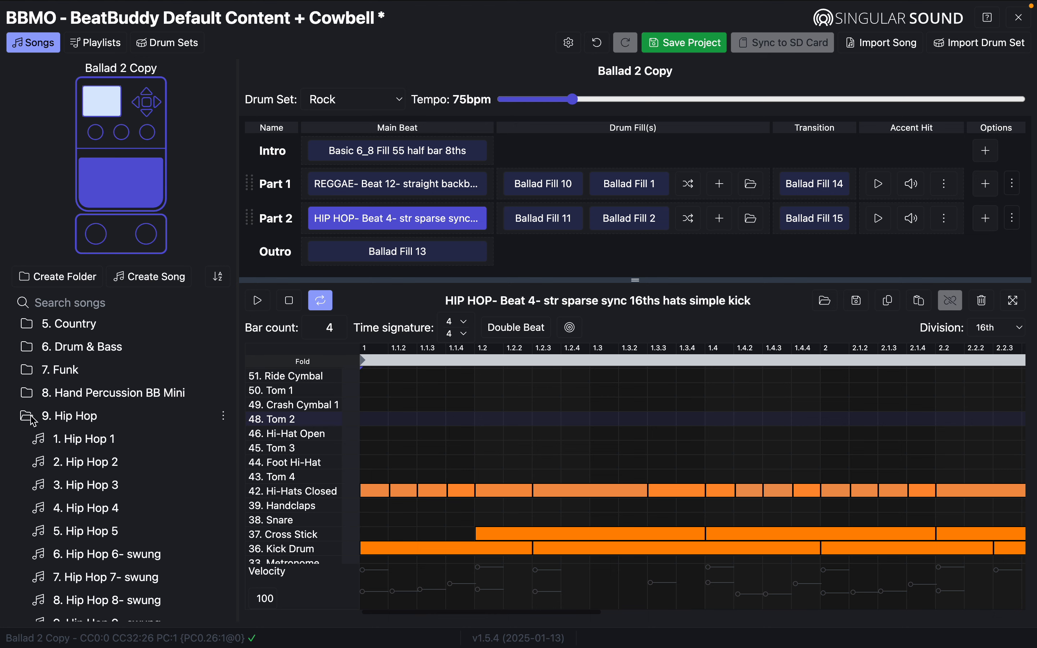
click(32, 420)
scroll(270, 373, down, 1)
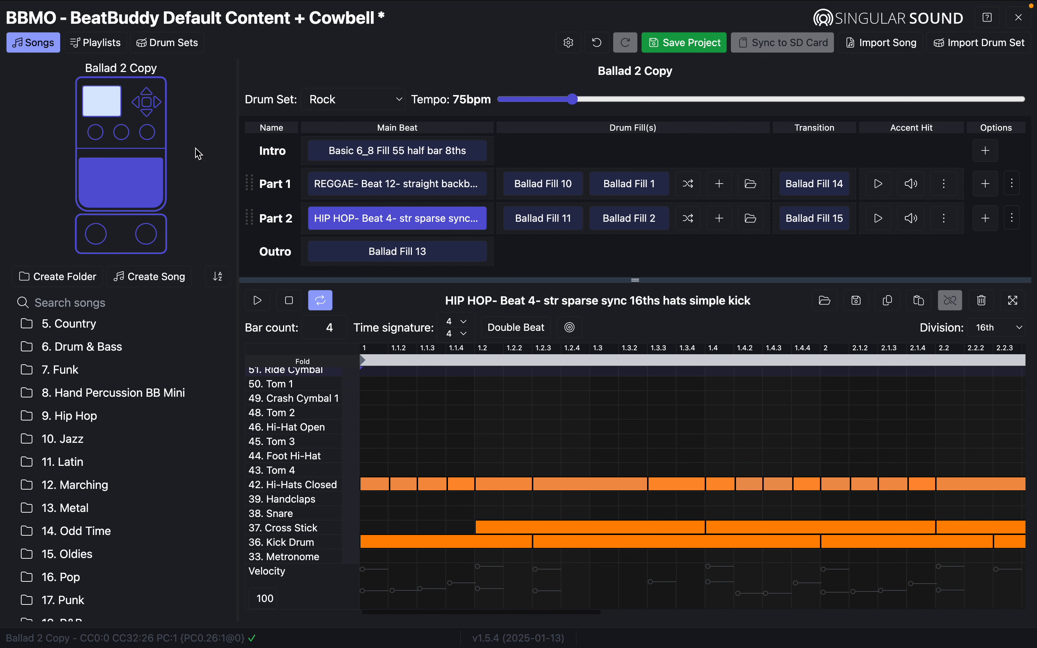
click(120, 205)
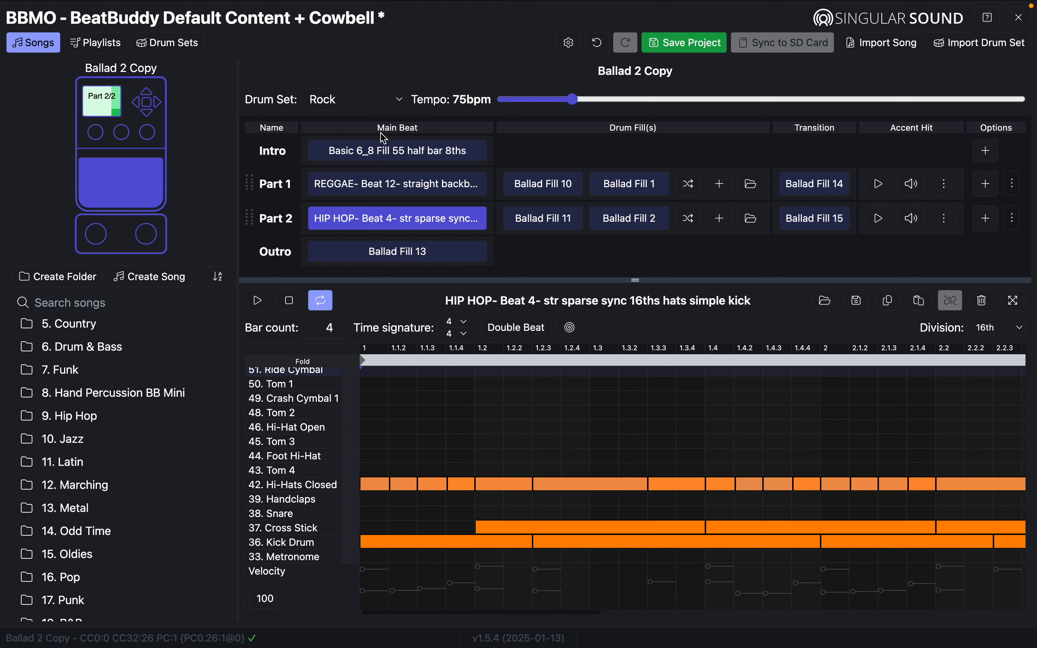
- Check the drum set of Hip Hop 1 in the Hip Hop folder, and return to Ballad 2 Copy in the Temporary folder
click(82, 421)
click(93, 356)
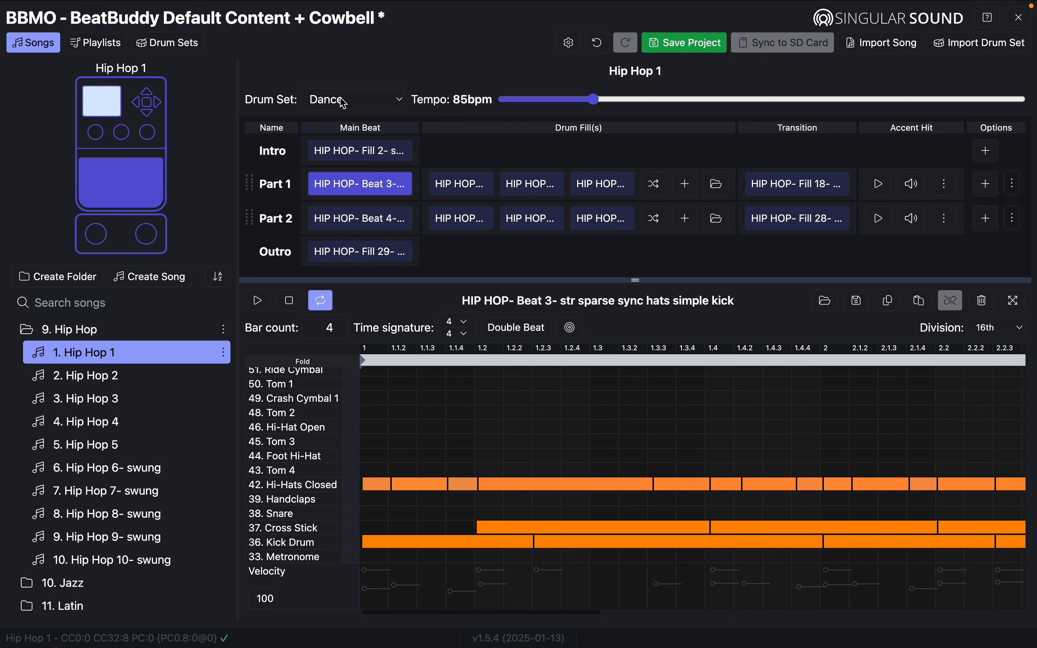
scroll(131, 381, down, 10)
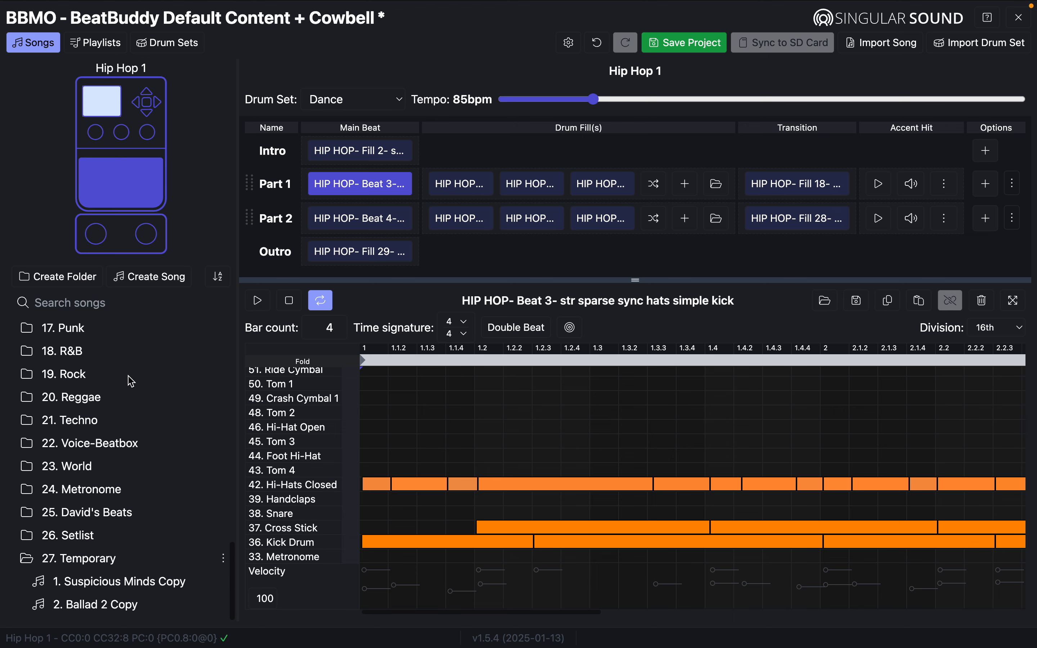
click(96, 608)
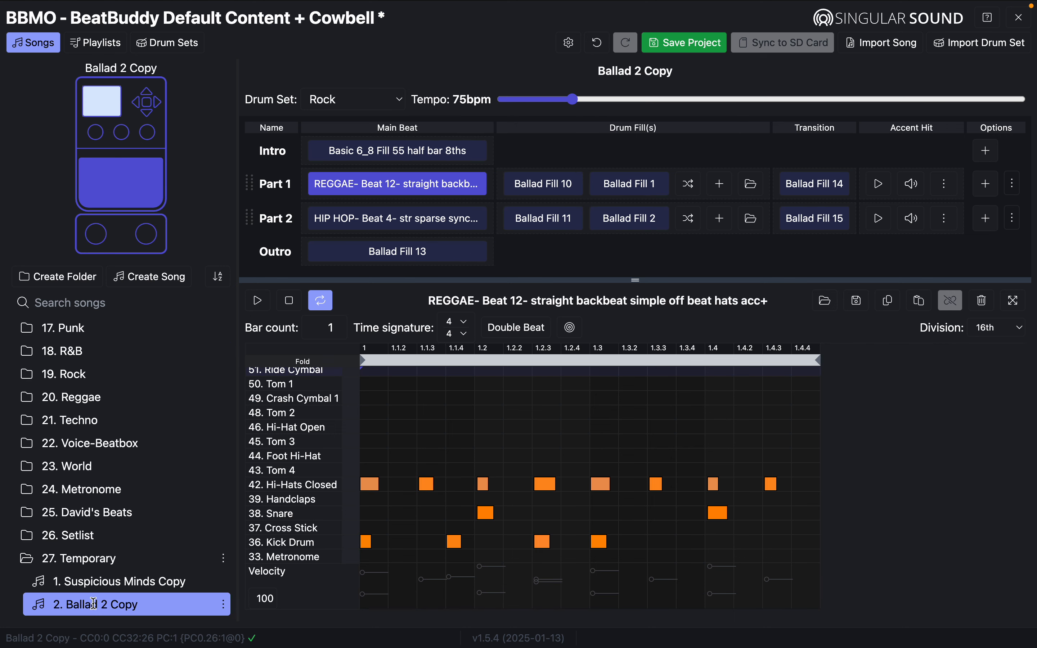
- Set the drum set of Ballad 2 Copy to Dance, and play the song on the virtual pedal
click(403, 103)
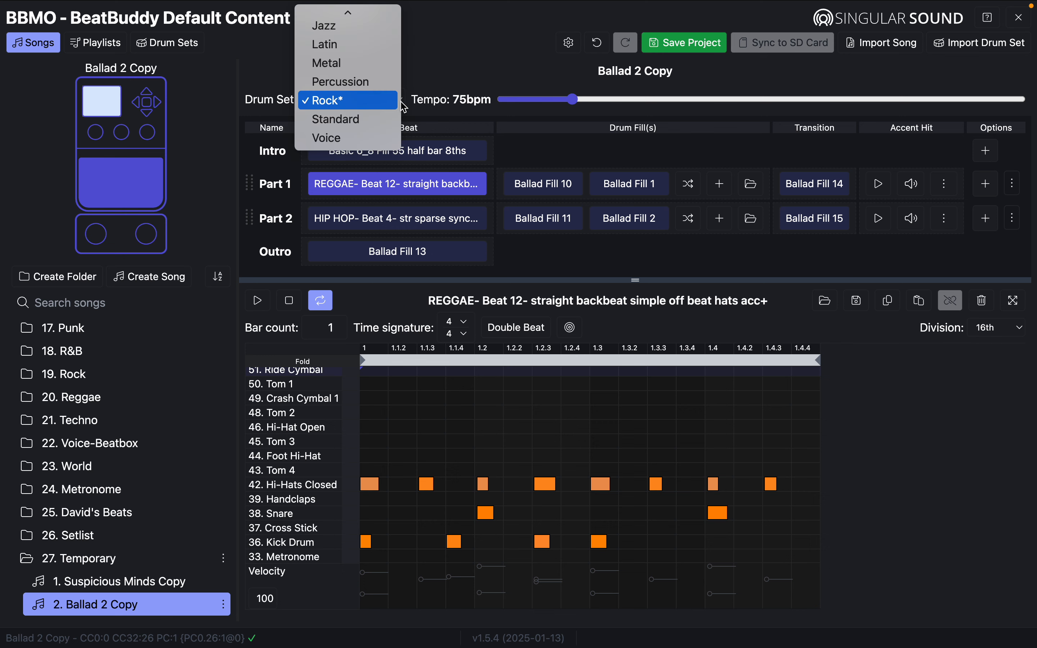
scroll(379, 83, up, 3)
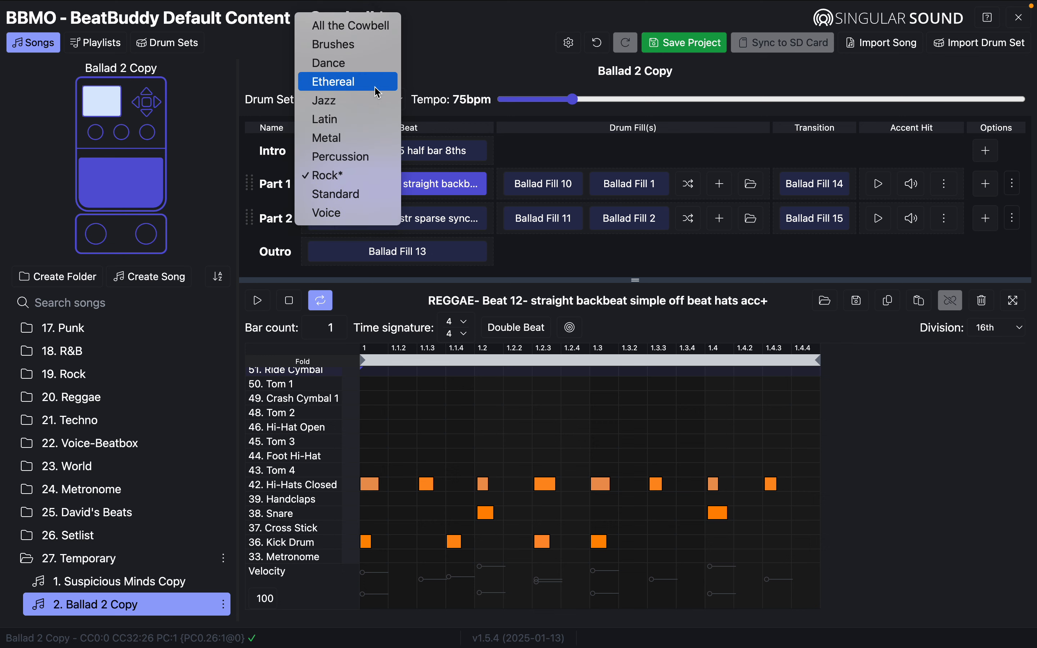
click(343, 65)
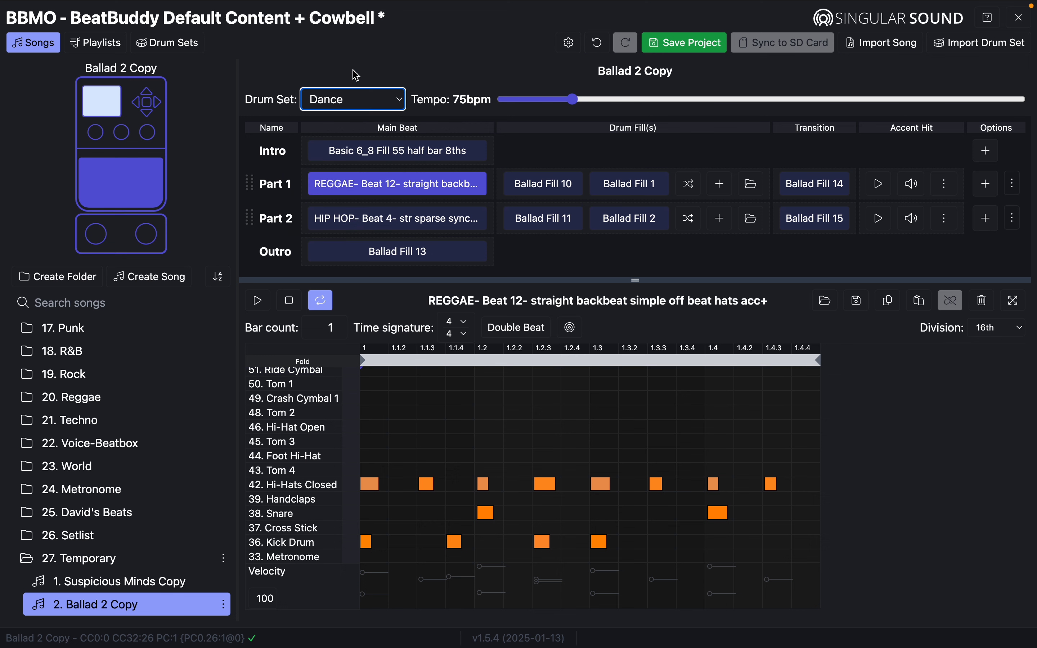
click(222, 180)
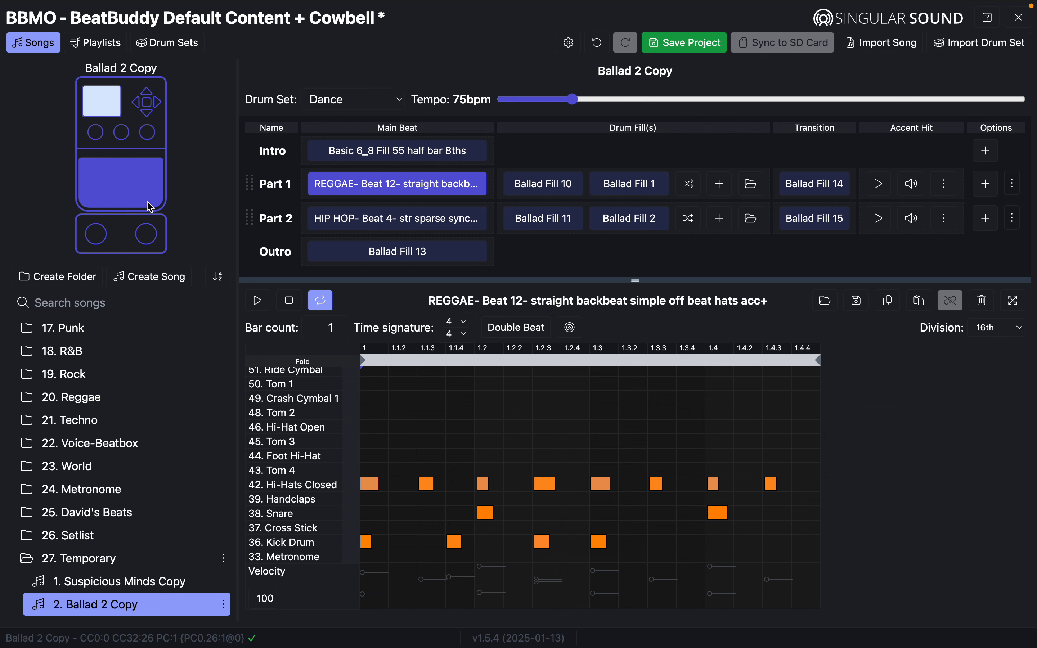
click(122, 199)
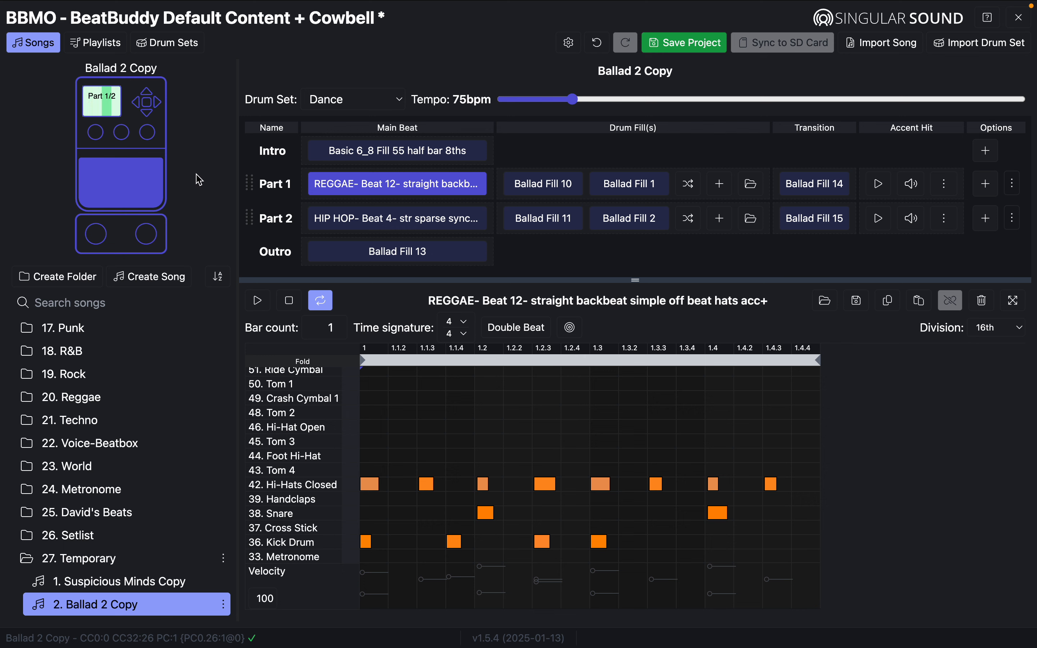
click(123, 200)
double_click(127, 193)
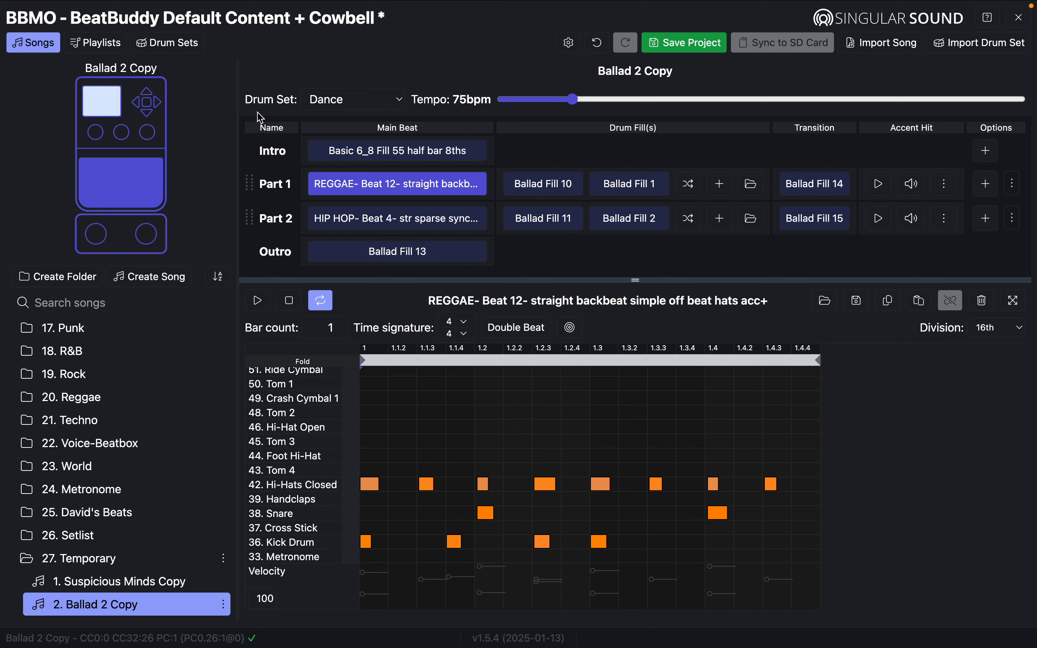
- Try the Ethereal drum set on Ballad 2 Copy by playing the virtual pedal, and restore the Rock drum set
click(396, 105)
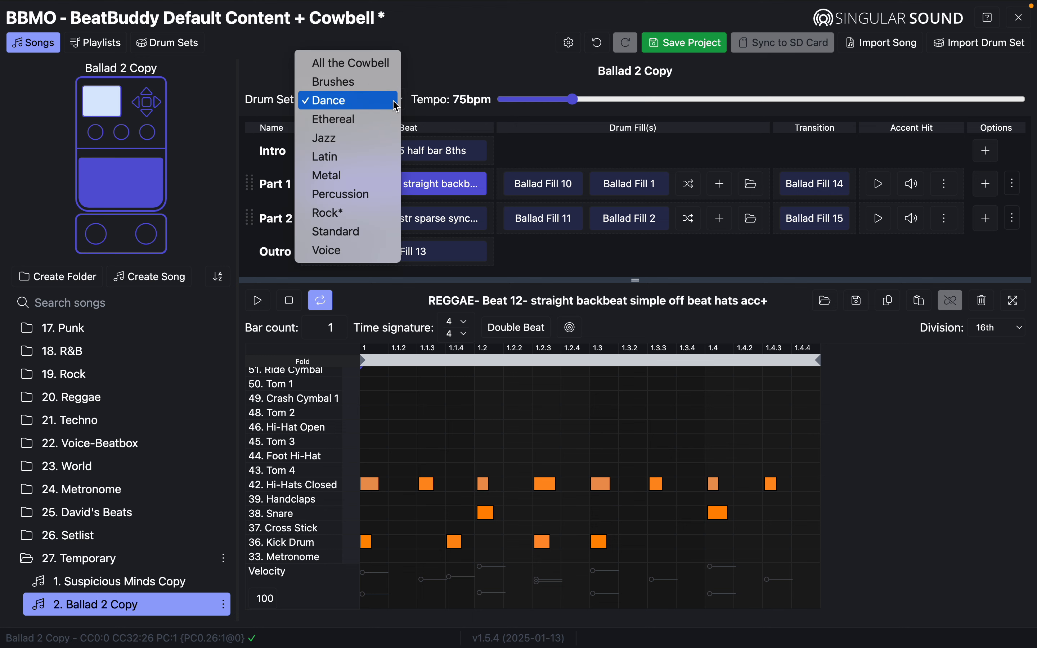
click(381, 119)
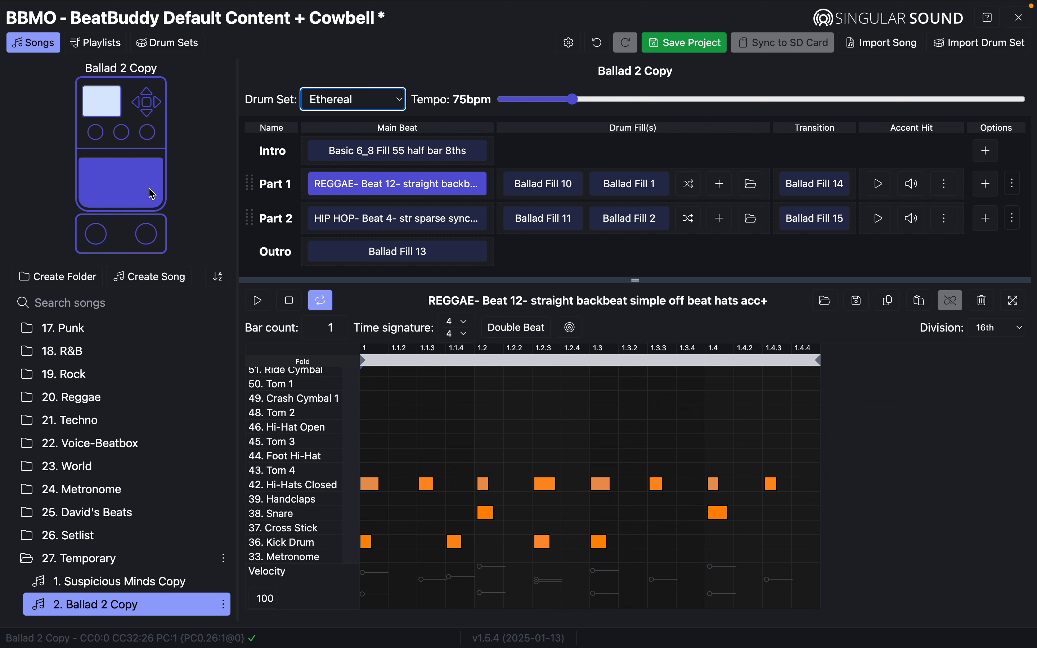
click(128, 198)
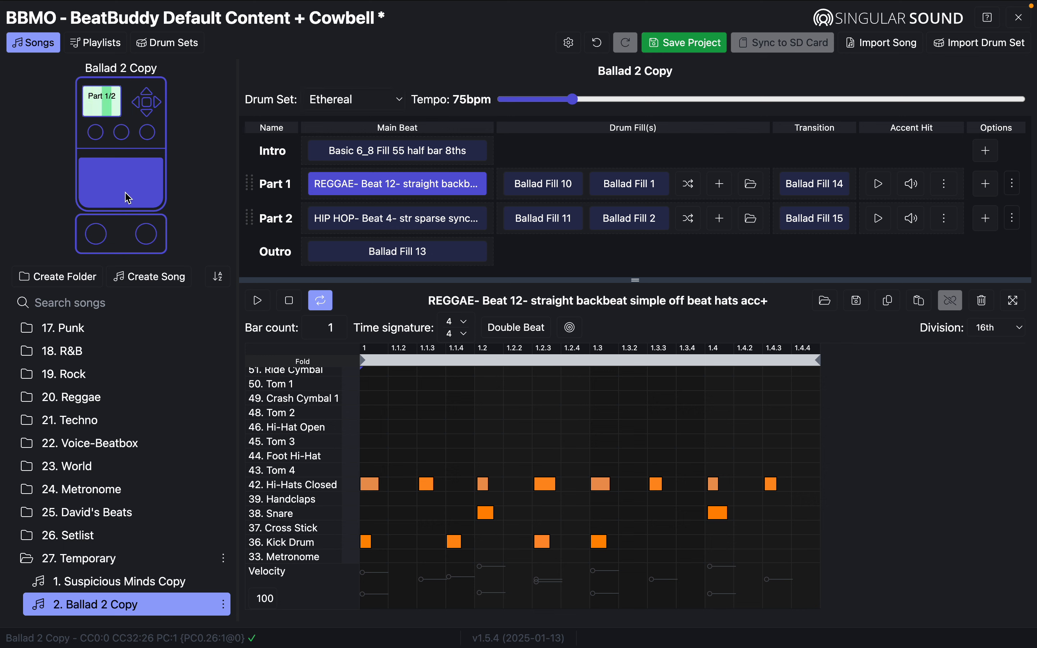
click(128, 198)
double_click(128, 198)
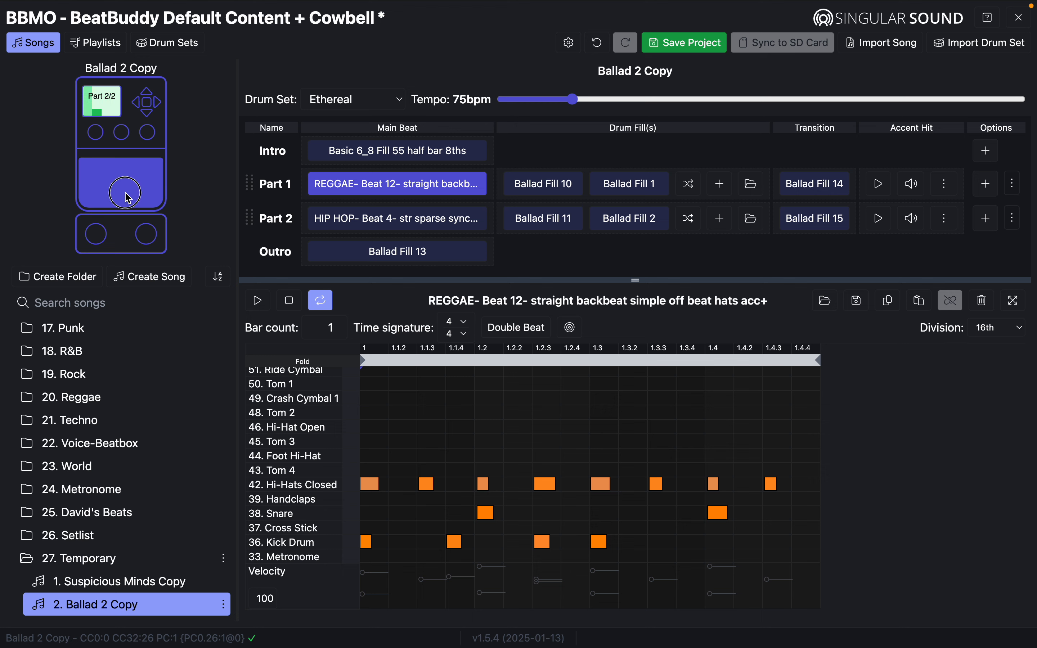
click(400, 104)
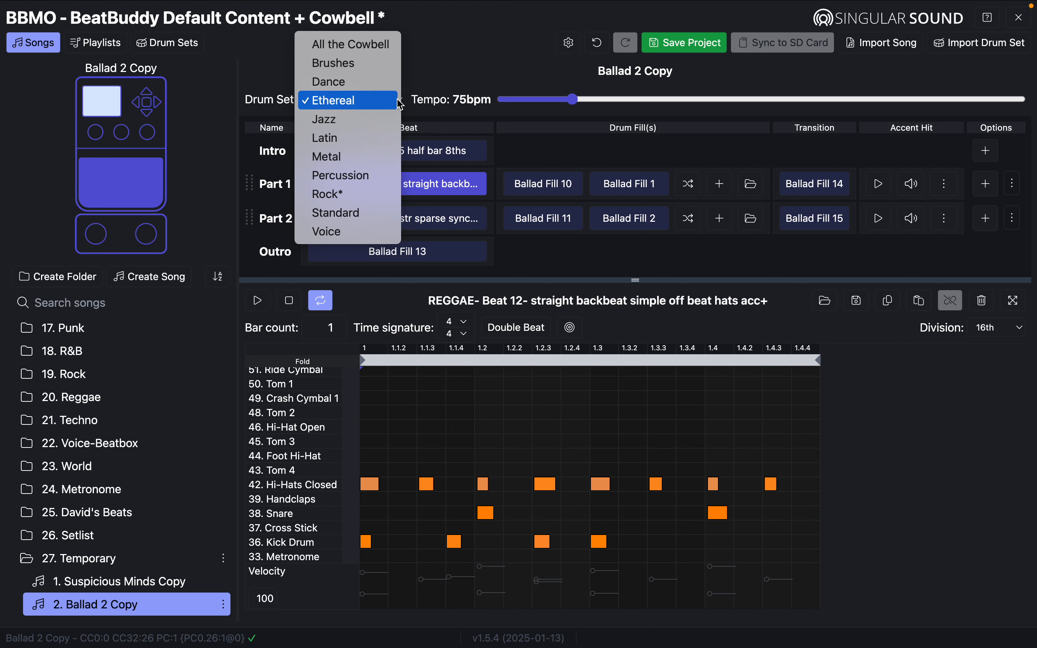
click(355, 200)
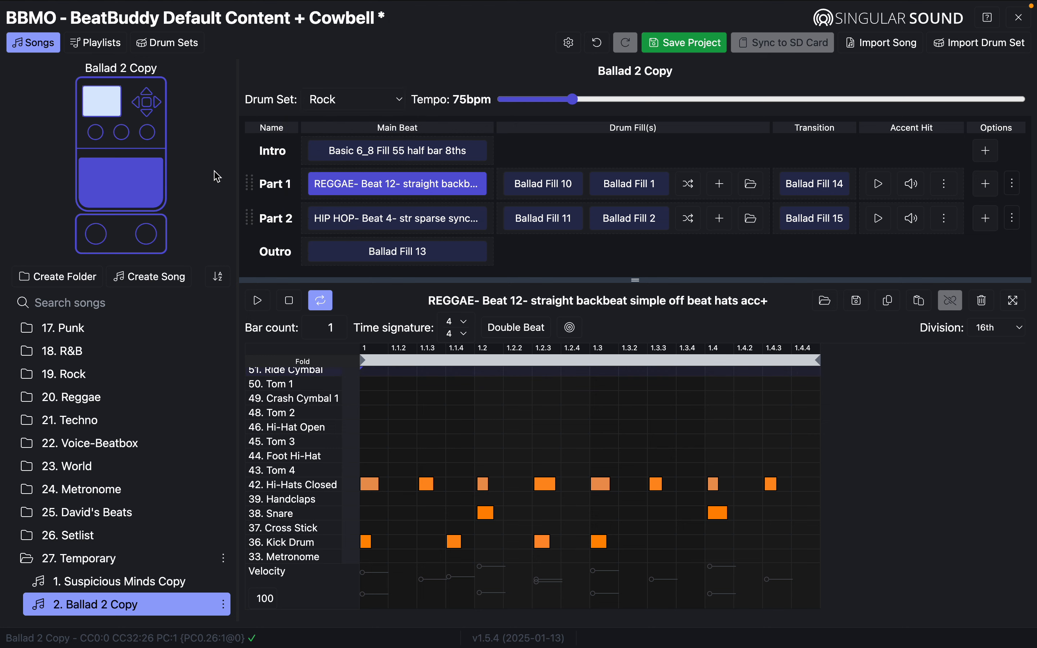
- Collapse the Hip Hop and Blues folders in the song list
scroll(156, 455, up, 10)
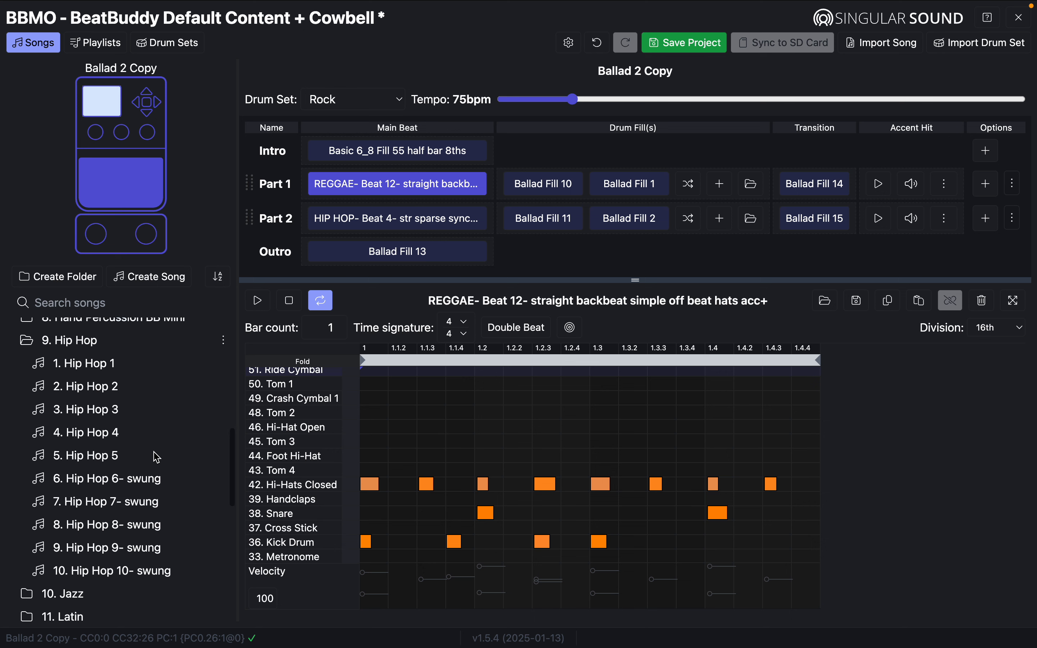
scroll(156, 455, up, 3)
click(26, 400)
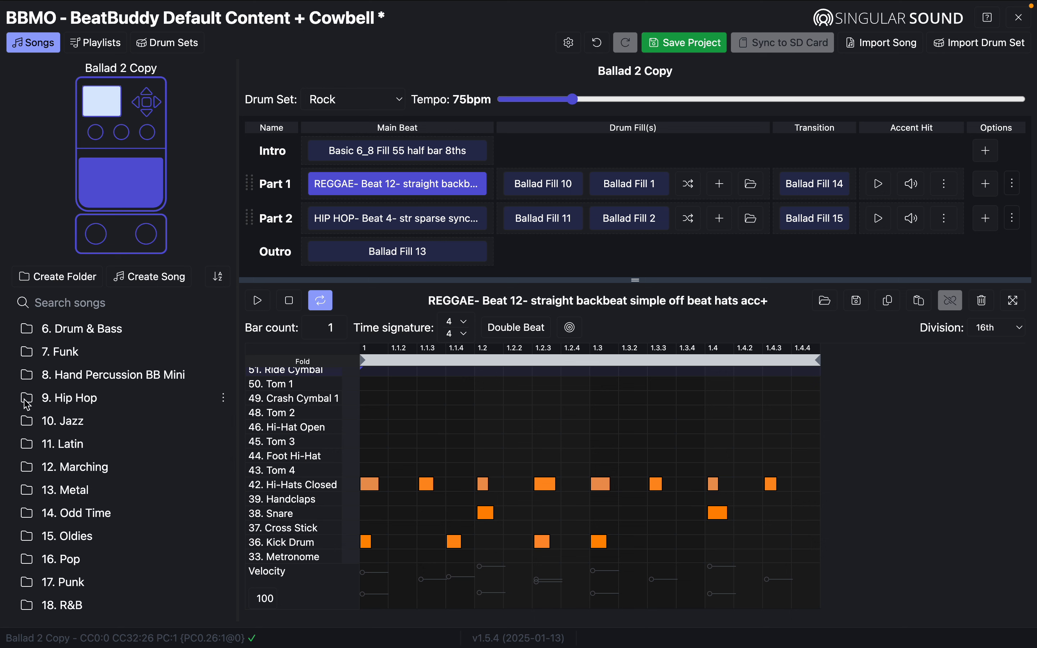
scroll(137, 392, up, 6)
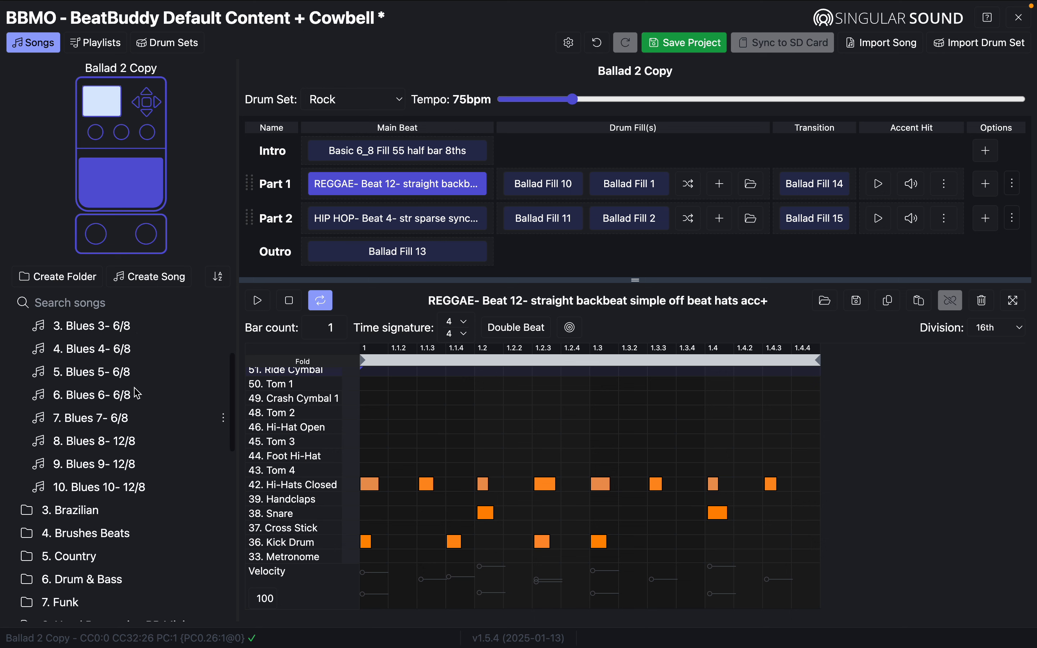
scroll(137, 392, up, 3)
click(28, 360)
- Open Metal 5 in the Metal folder, and play its first Part 1 drum fill
scroll(169, 391, down, 4)
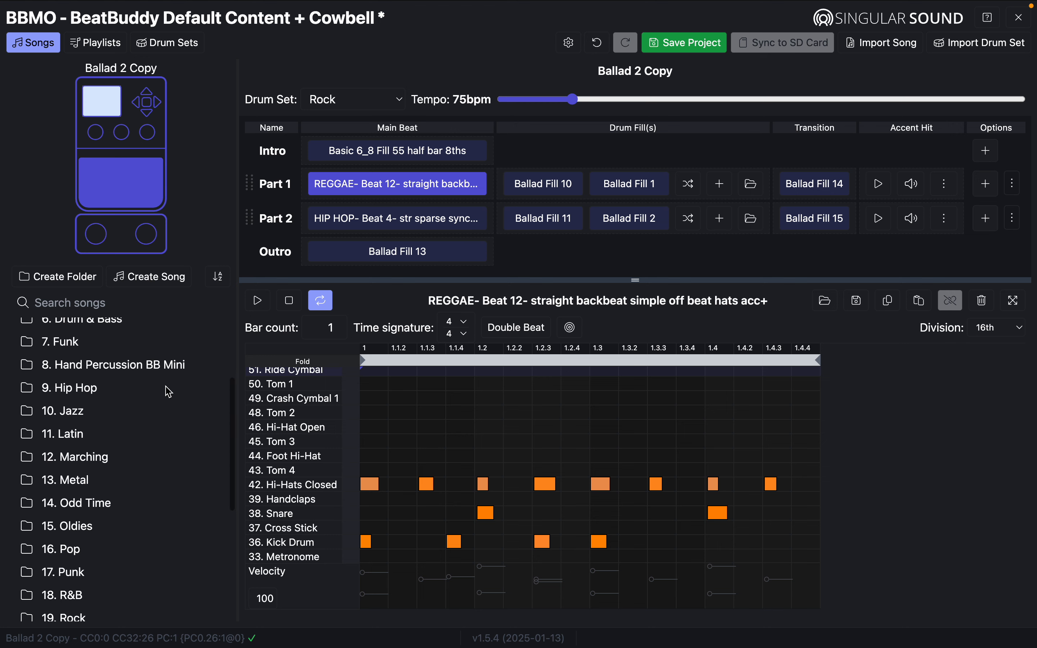
scroll(169, 391, down, 3)
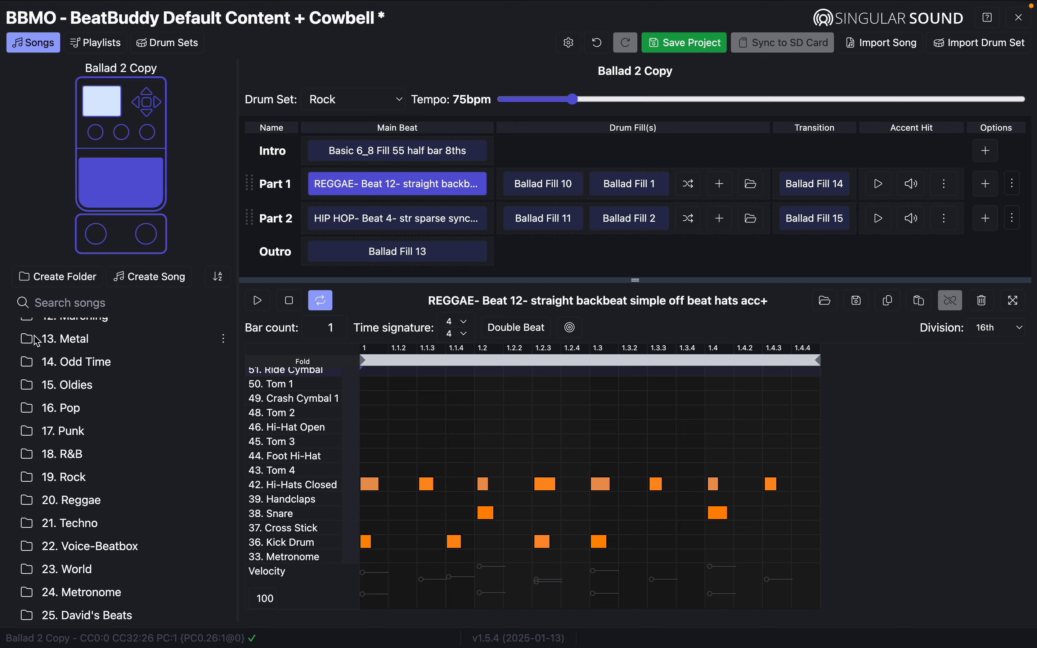
click(35, 349)
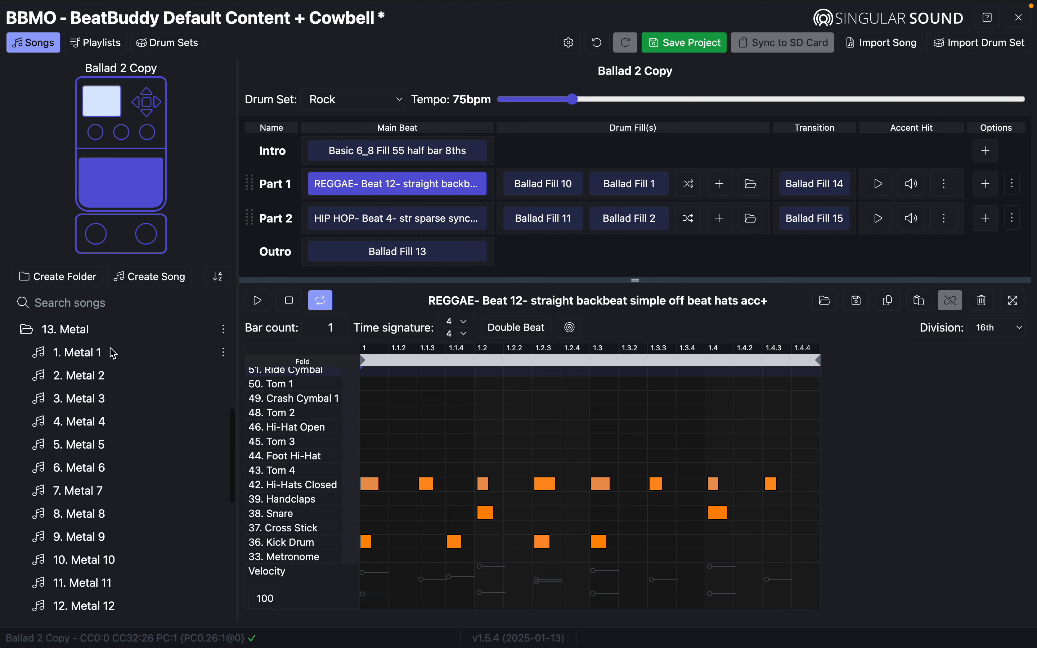
click(90, 449)
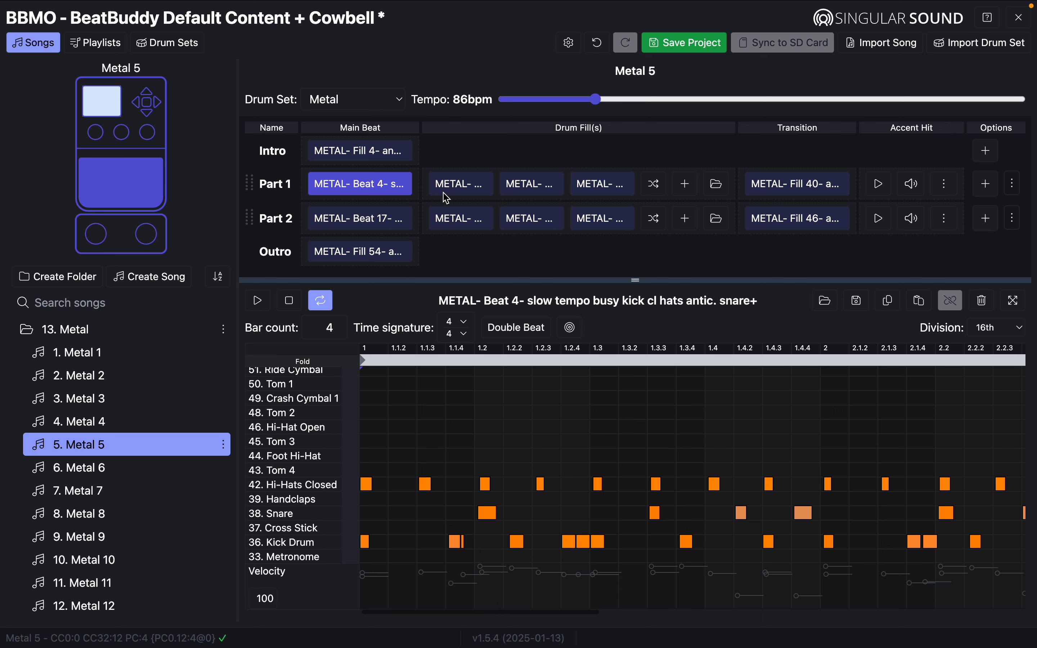
click(447, 196)
click(259, 301)
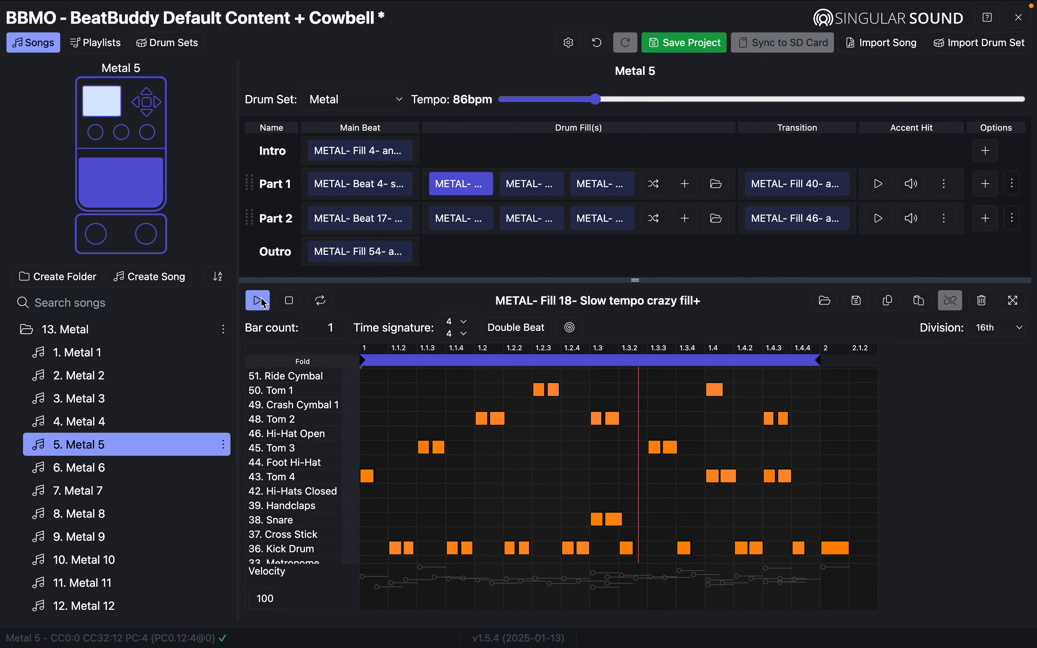
click(288, 305)
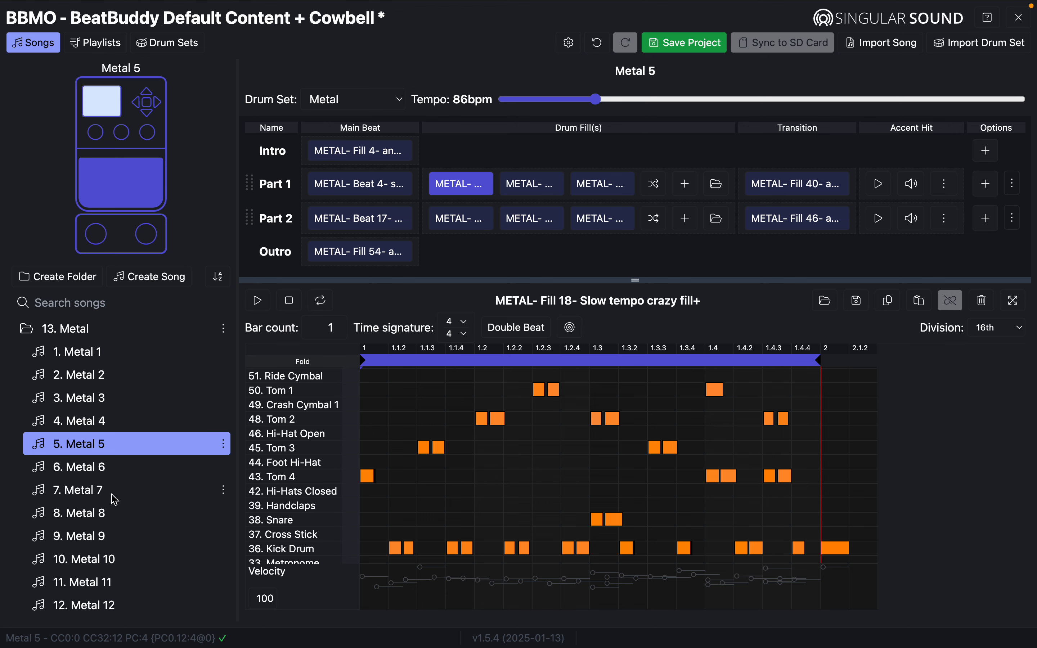
scroll(115, 497, down, 10)
click(113, 608)
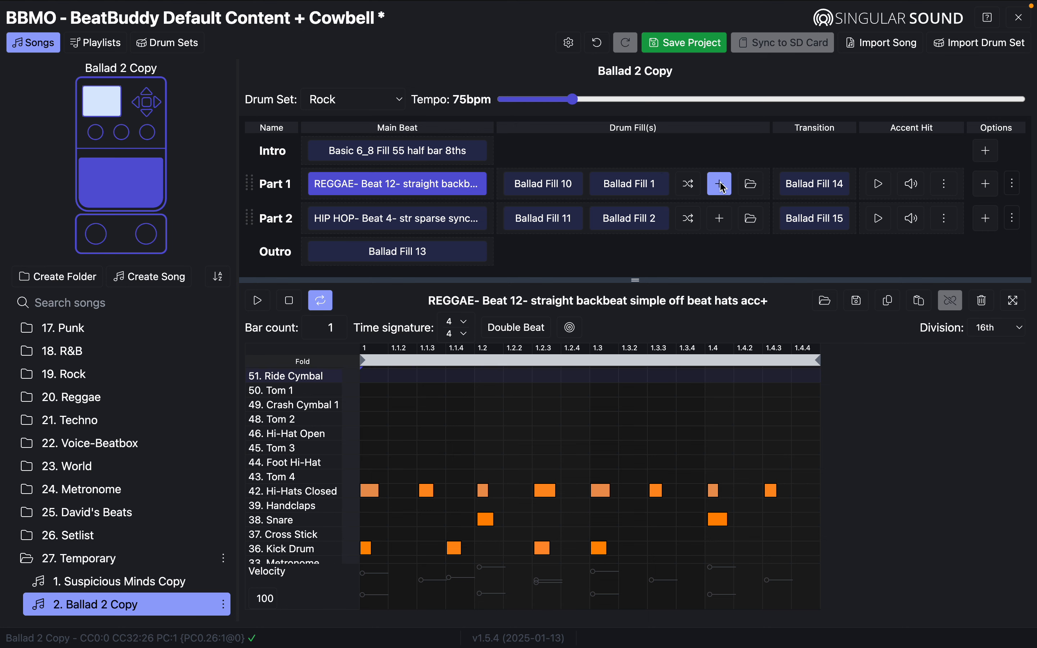
scroll(202, 418, up, 10)
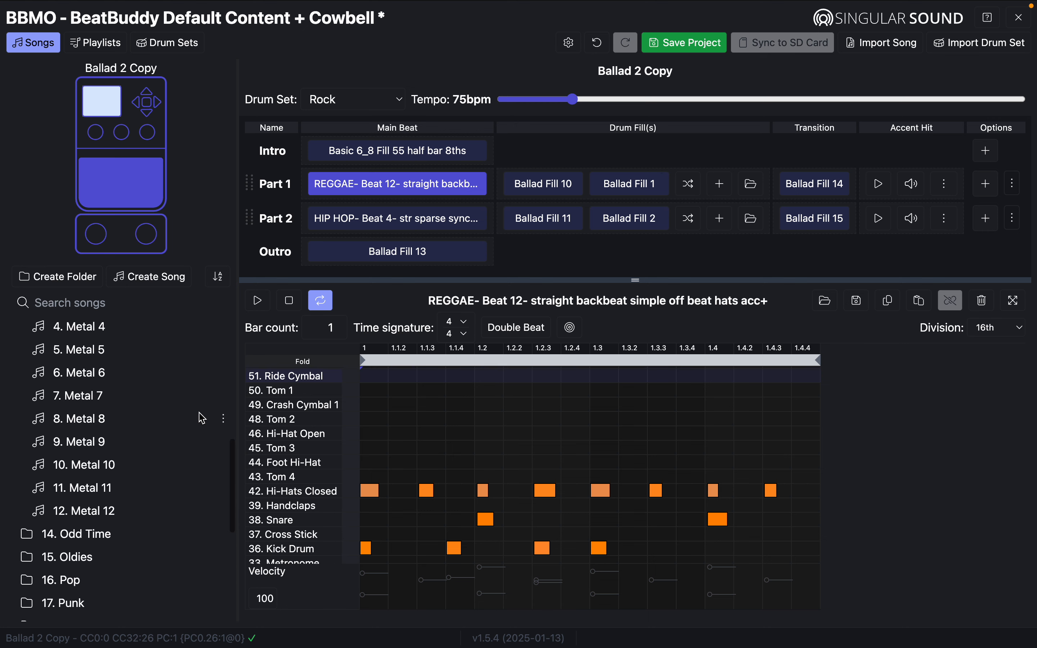
- Copy the first Part 1 drum fill of Metal 5, and return to Ballad 2 Copy in the Temporary folder
click(103, 379)
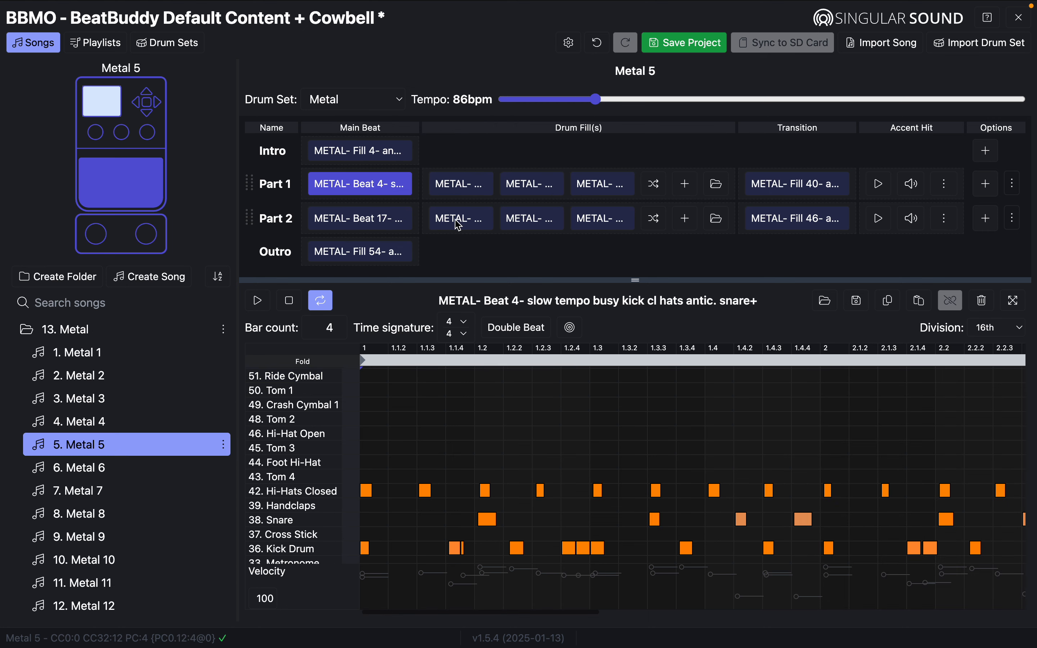
click(461, 188)
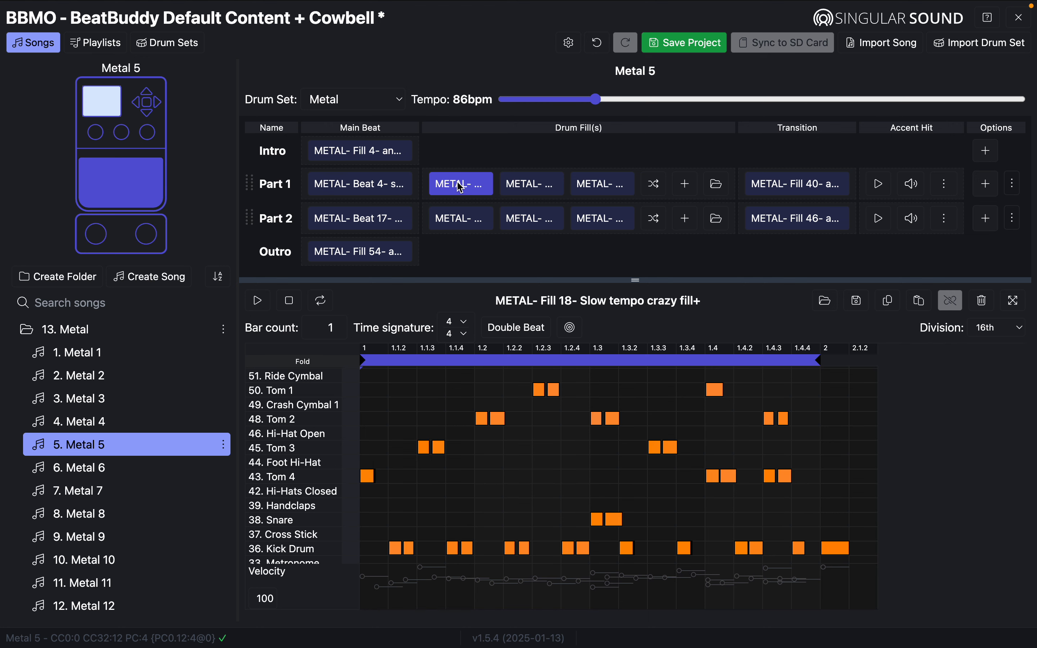
click(891, 301)
scroll(131, 489, down, 6)
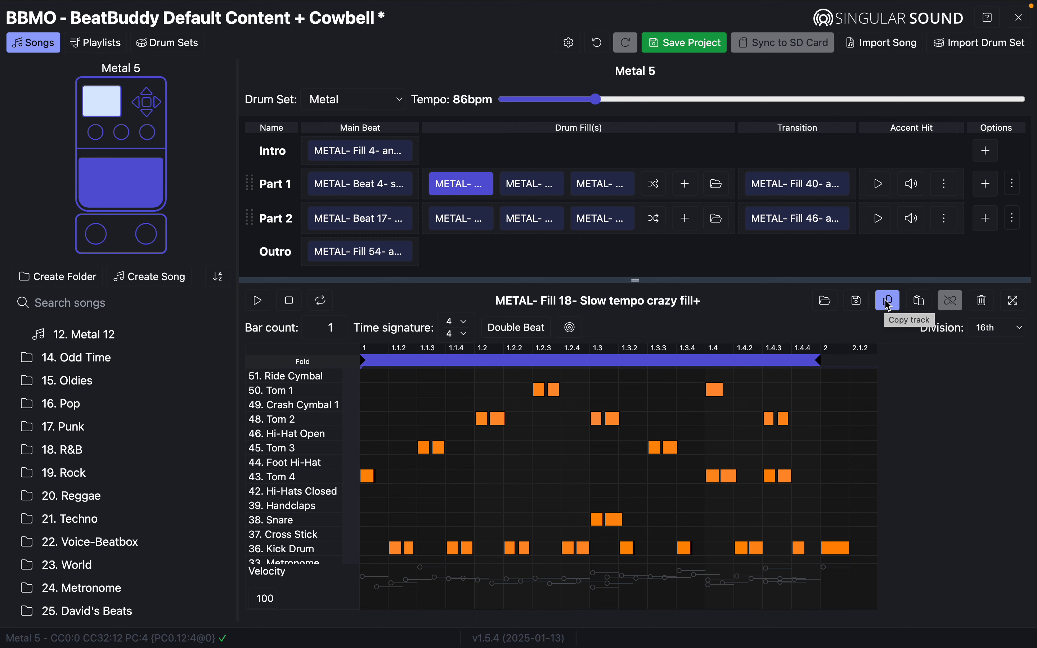
scroll(172, 481, down, 3)
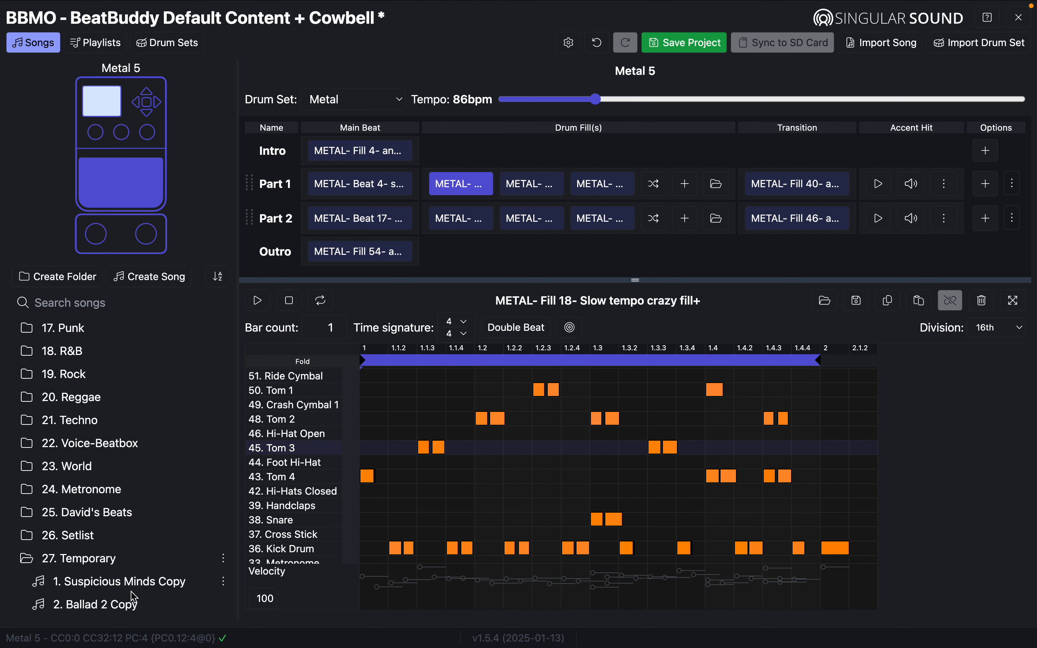
click(125, 605)
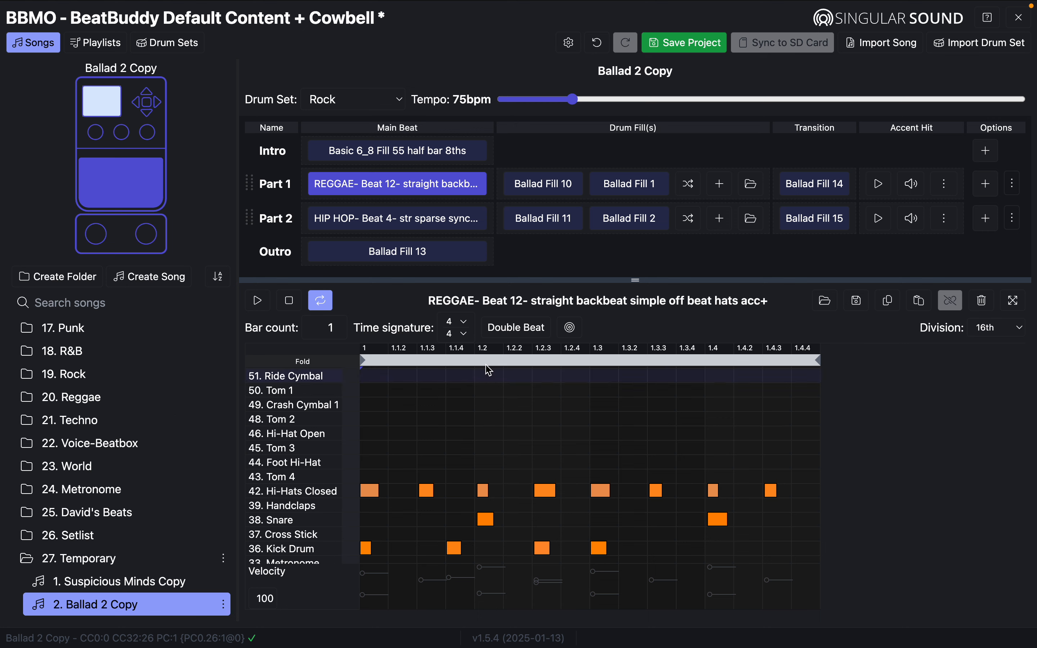
- Paste the copied Metal fill as a new Part 1 drum fill of Ballad 2 Copy, ordered ahead of the Ballad fills, and play it
click(721, 185)
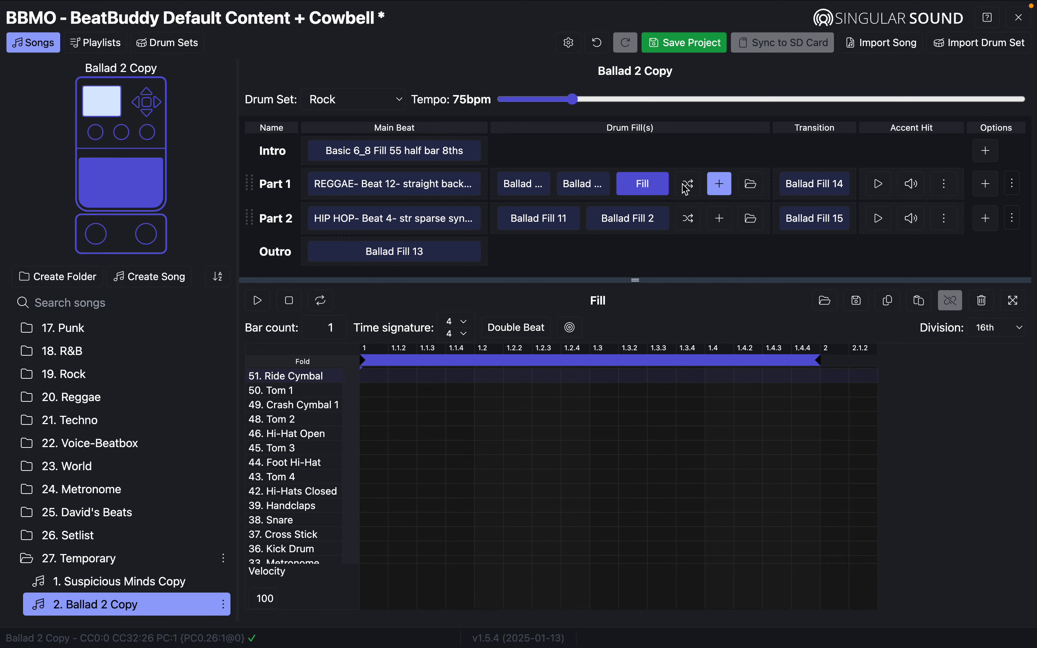
click(919, 301)
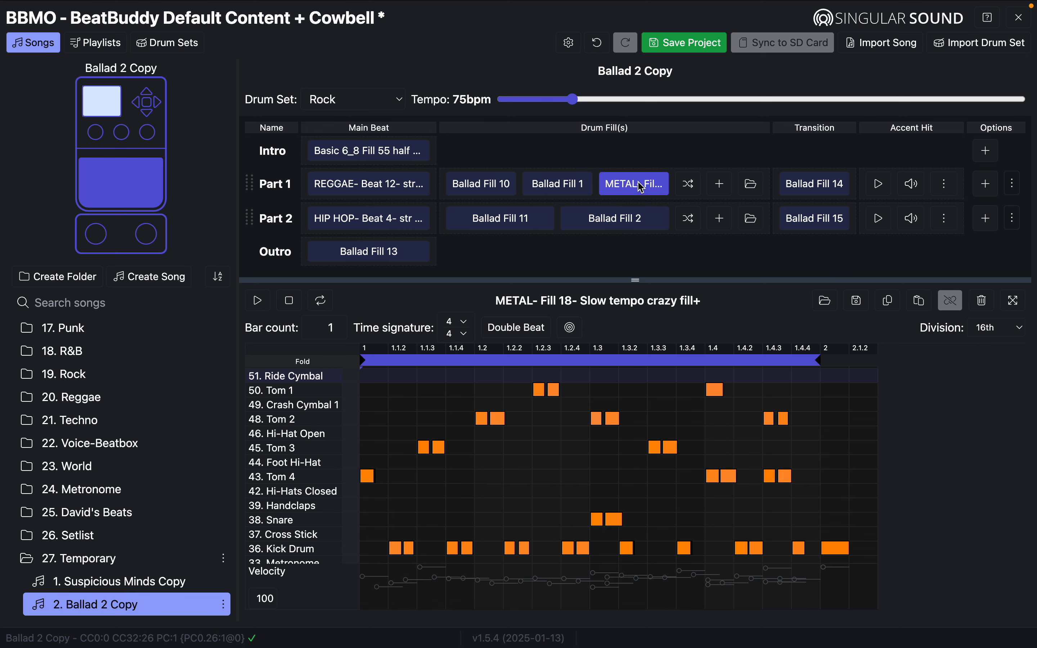
drag(642, 187, 492, 198)
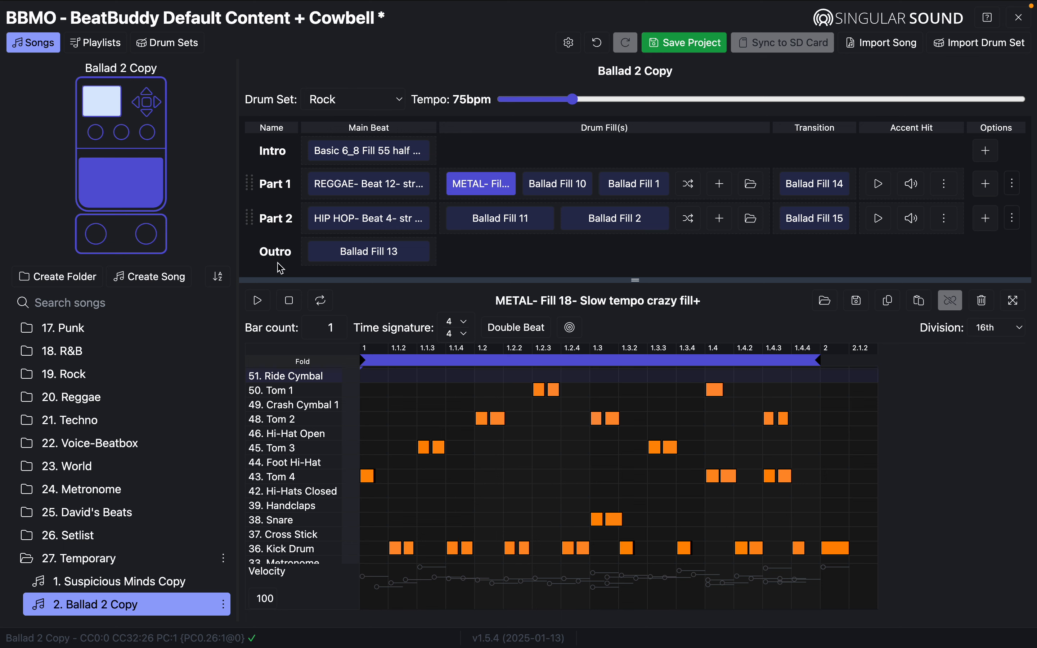
click(261, 303)
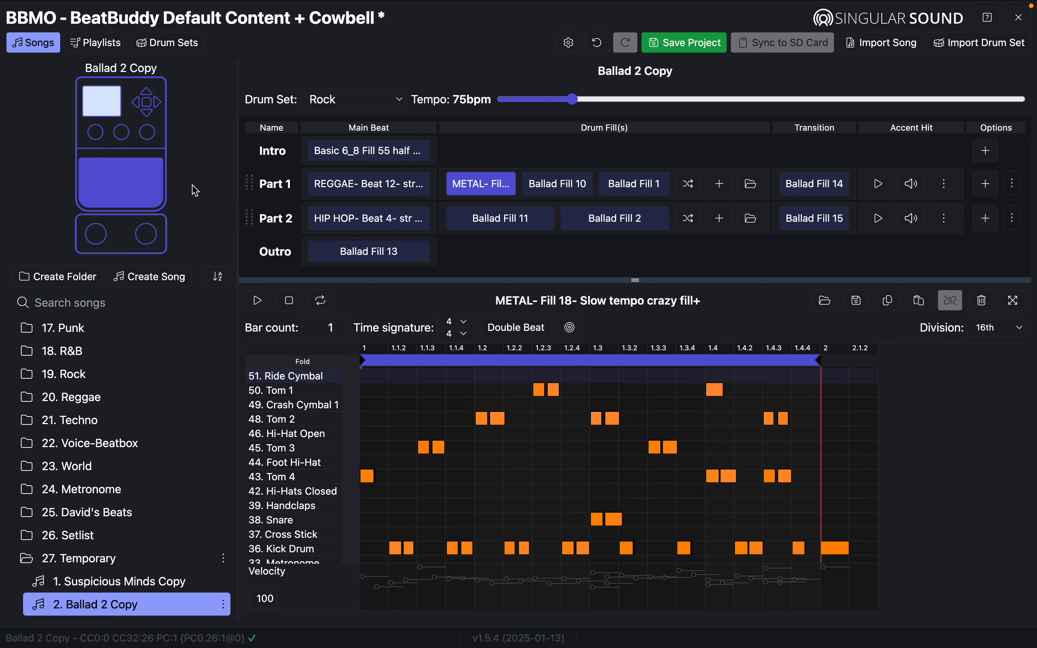
- Play Ballad 2 Copy on the virtual pedal, trigger its drum fills, and stop playback
click(126, 195)
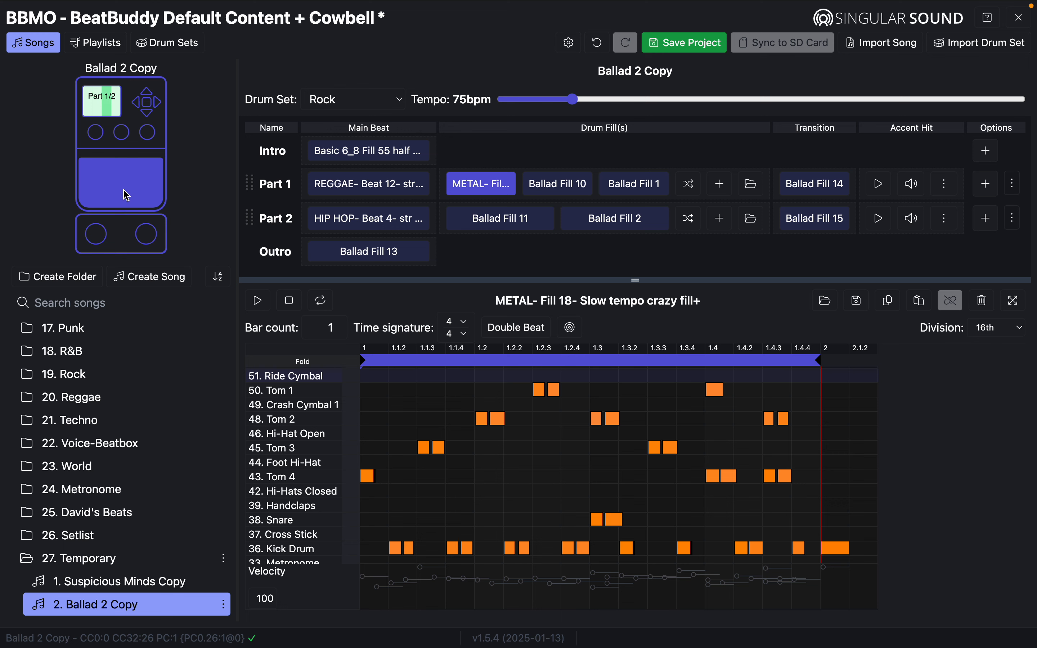
click(127, 195)
click(126, 195)
click(127, 196)
double_click(126, 195)
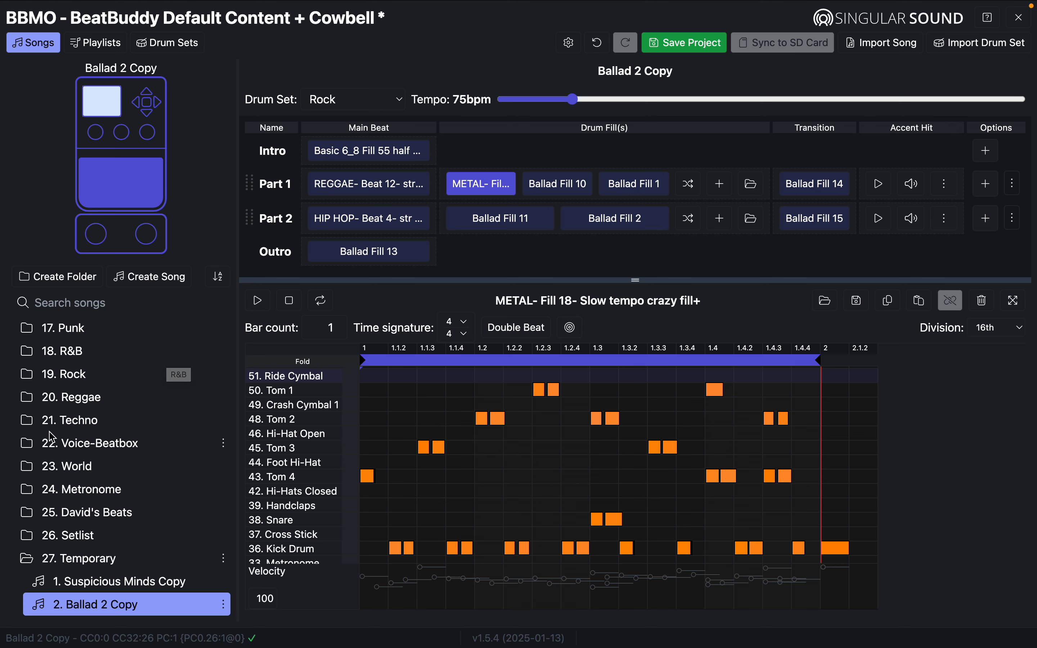
- Open Beatbox 1 in the Voice-Beatbox folder, and play its first Part 2 drum fill
click(36, 444)
click(105, 356)
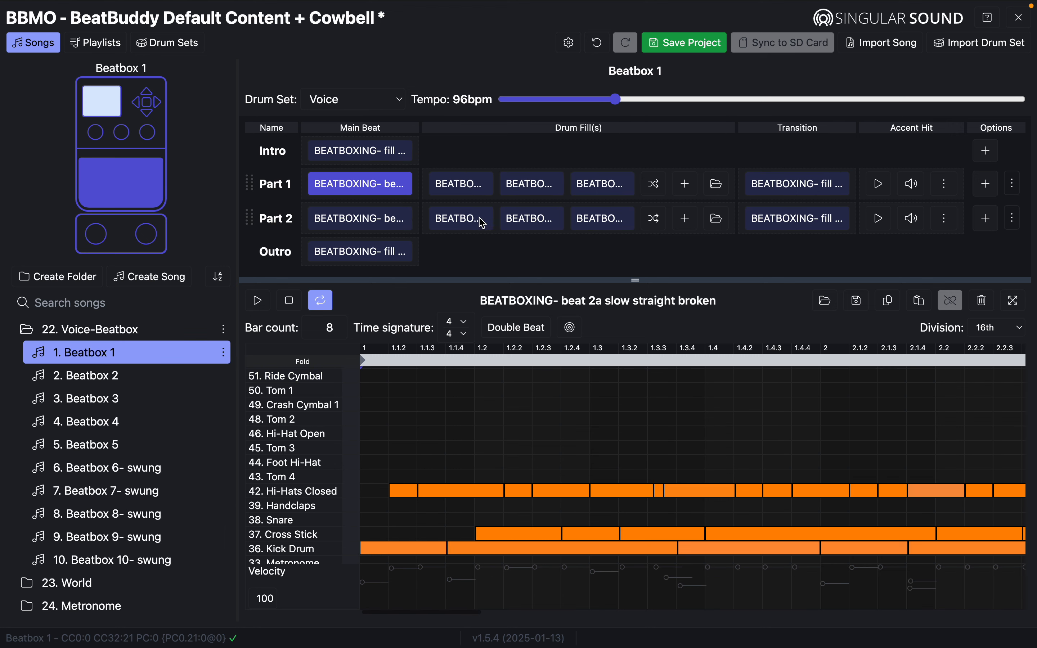
click(465, 221)
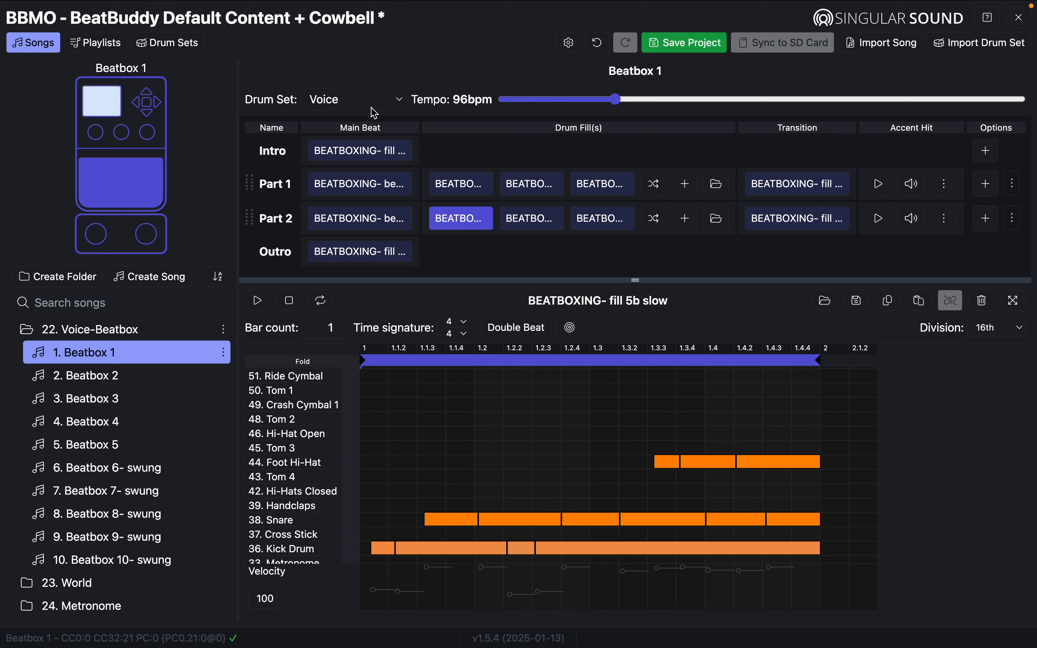
click(259, 301)
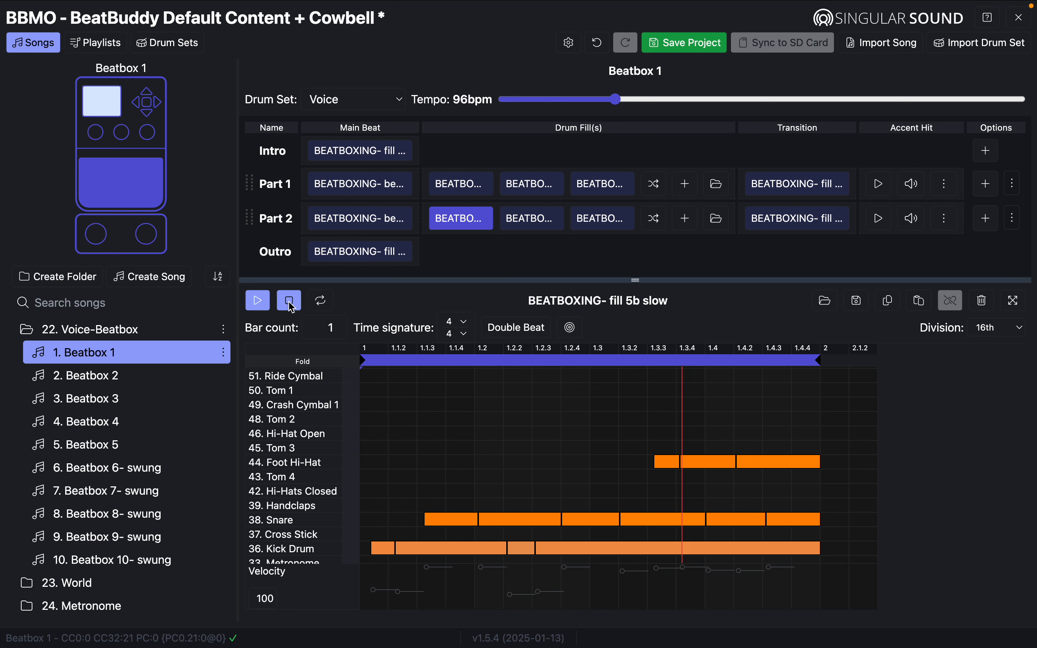
- Try the Beatbox 1 fill with the Rock drum set, and set the song's drum set back to Voice
click(402, 99)
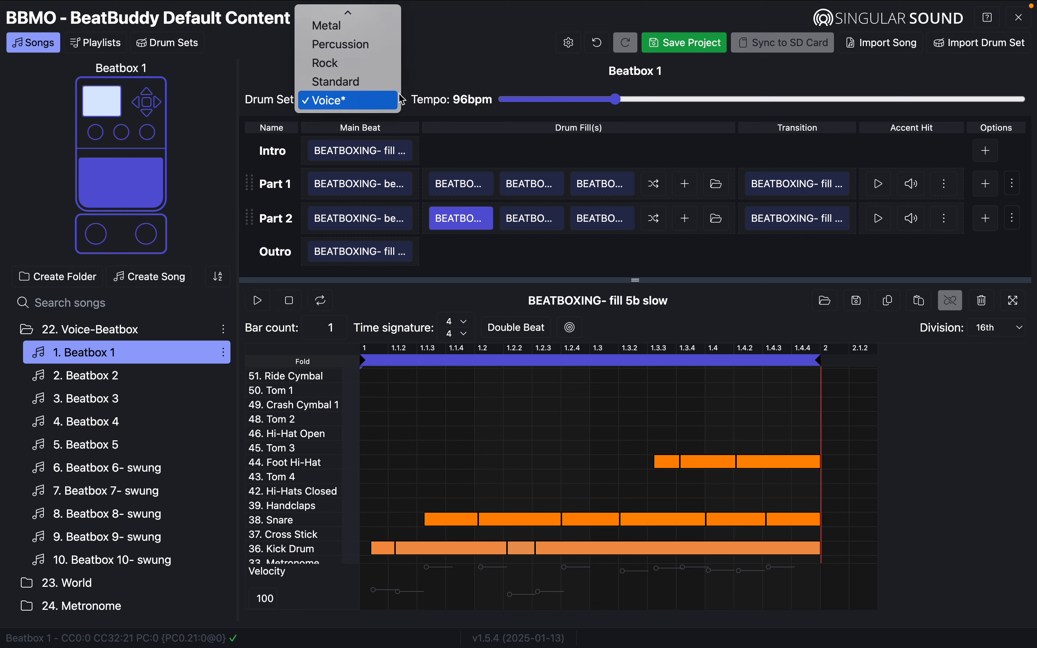
click(377, 63)
click(259, 302)
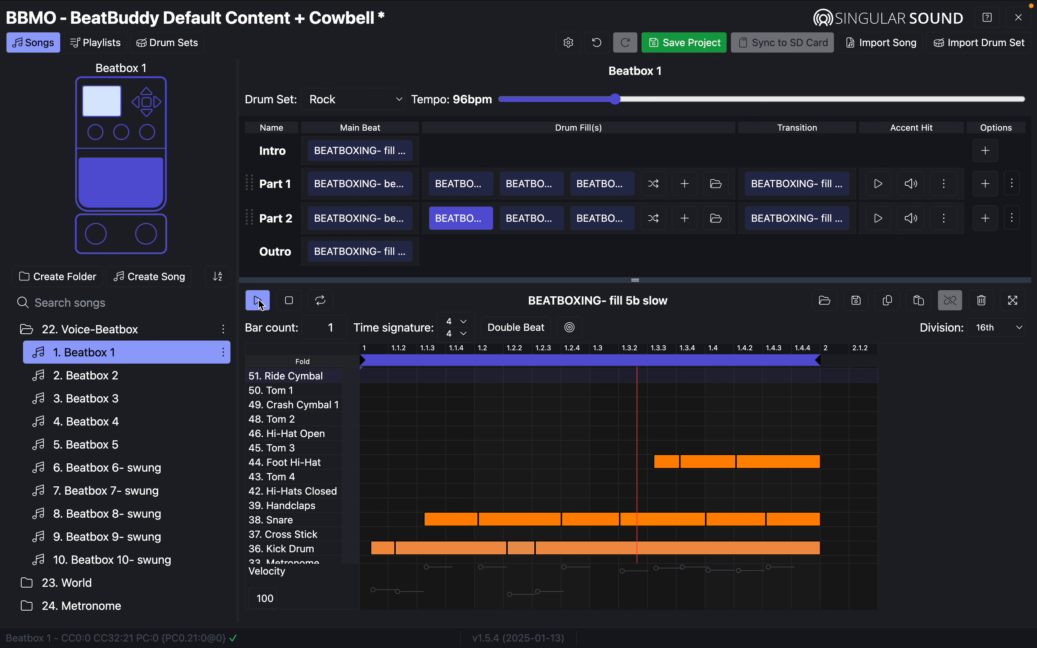
click(390, 103)
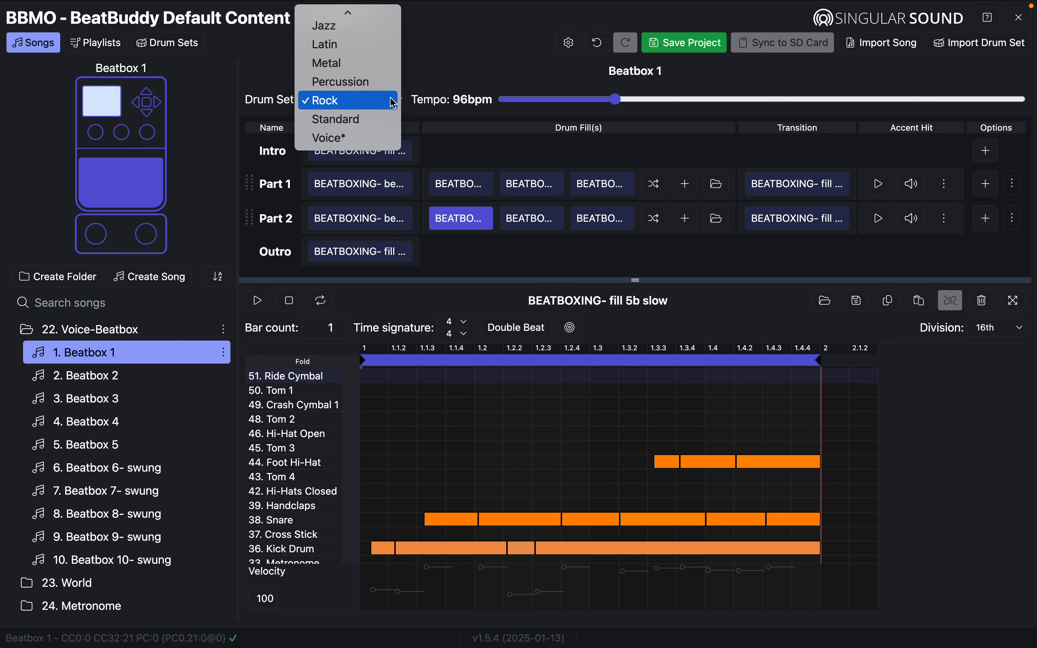
click(356, 139)
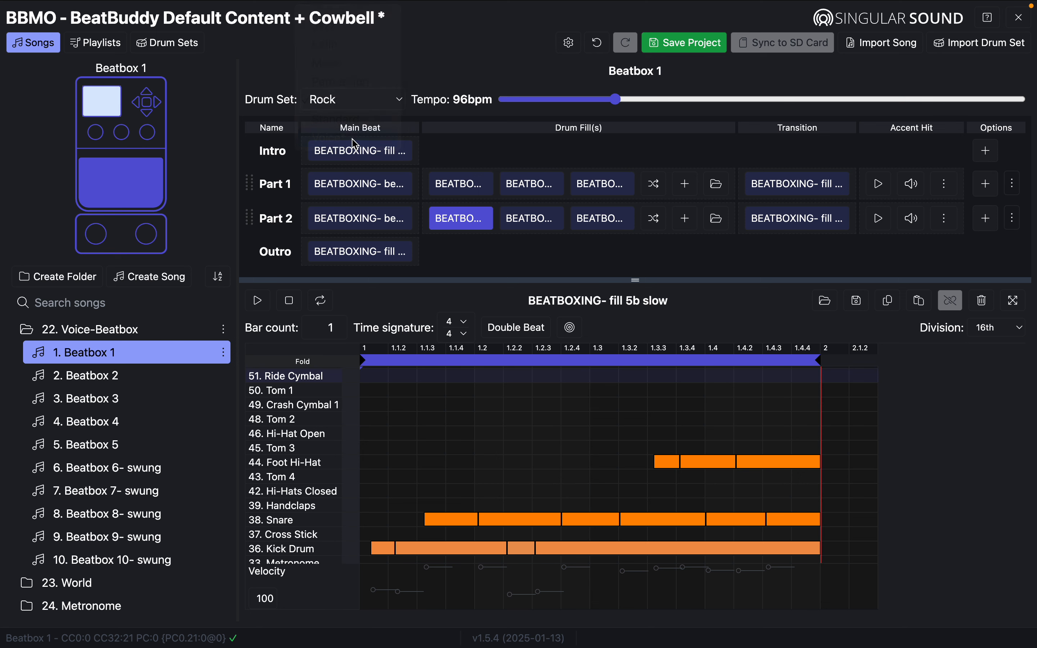
- Collapse the Voice-Beatbox and Metal folders in the song list
click(35, 337)
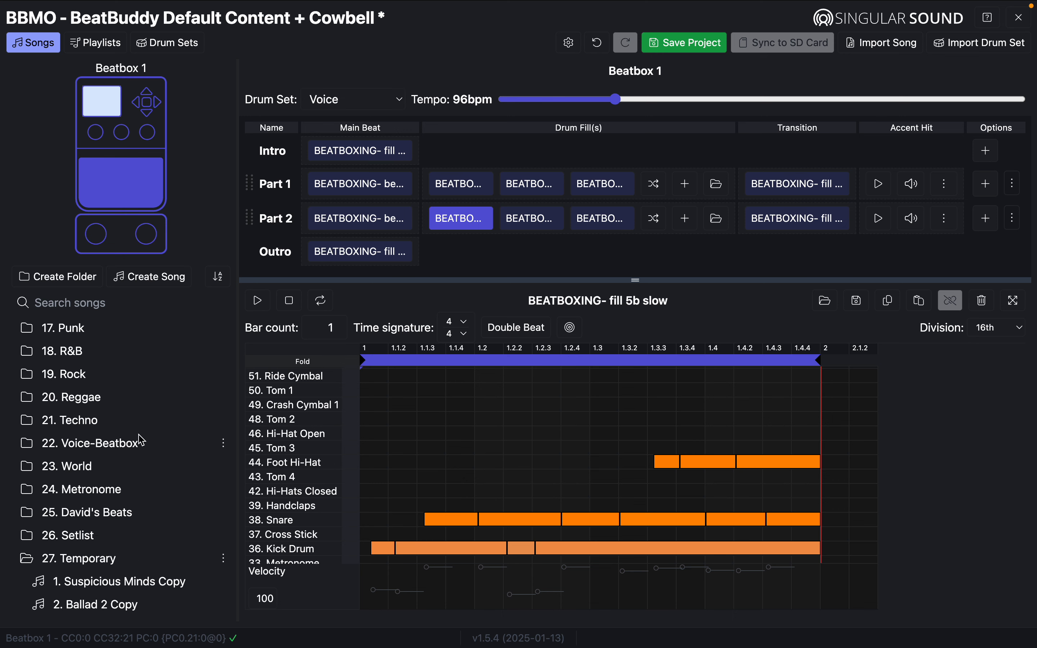
scroll(144, 451, up, 10)
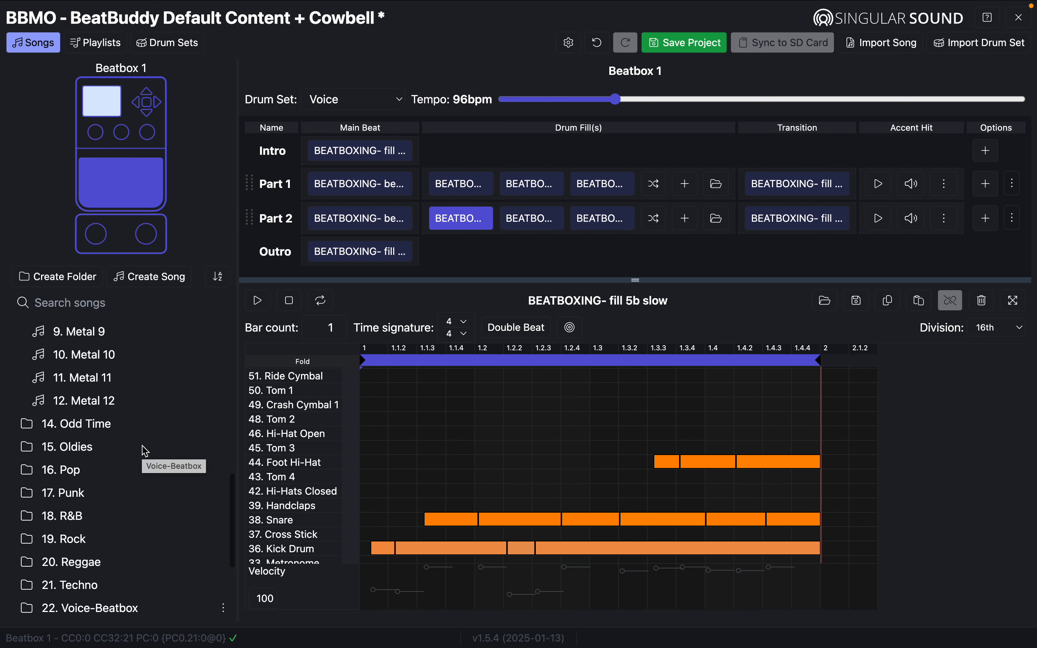
click(28, 410)
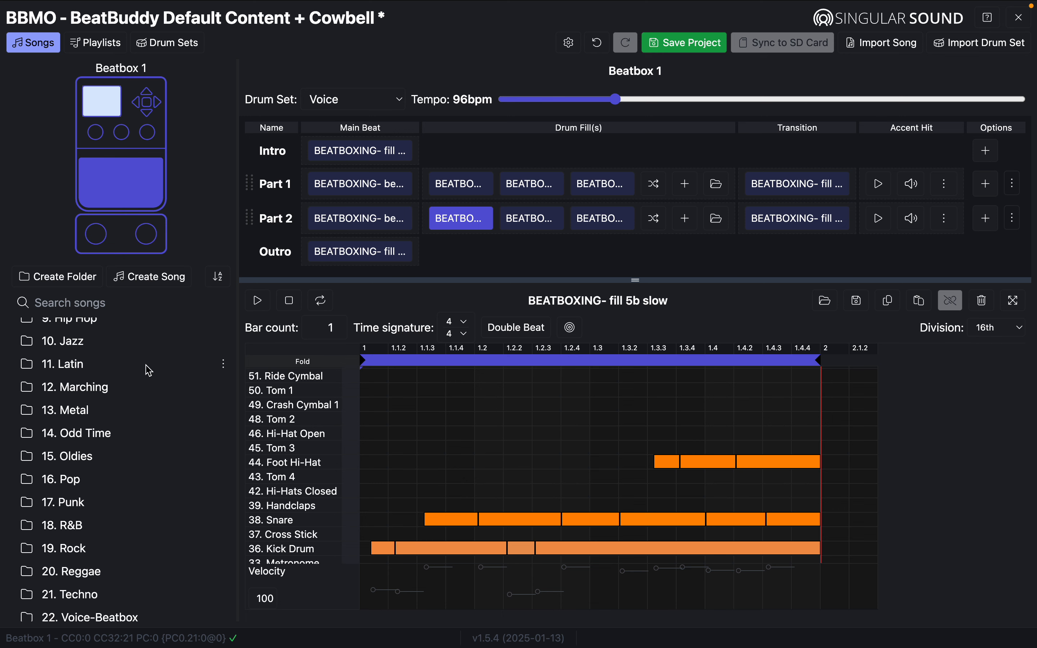
- Look through the default song folders, and reopen Ballad 2 Copy in the Temporary folder
scroll(118, 488, down, 5)
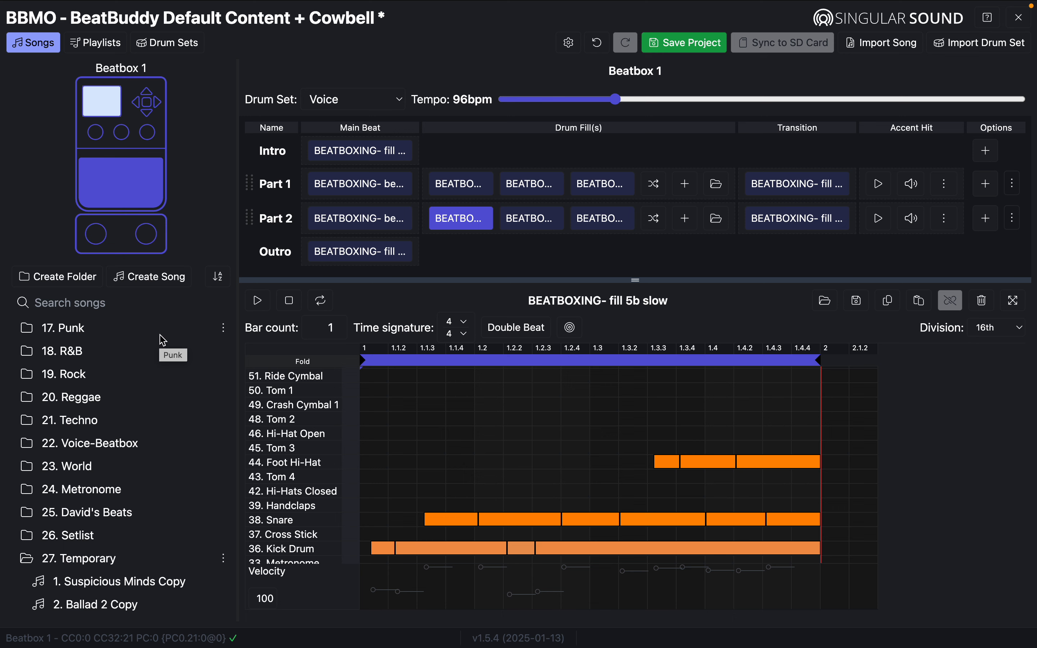
scroll(165, 343, up, 10)
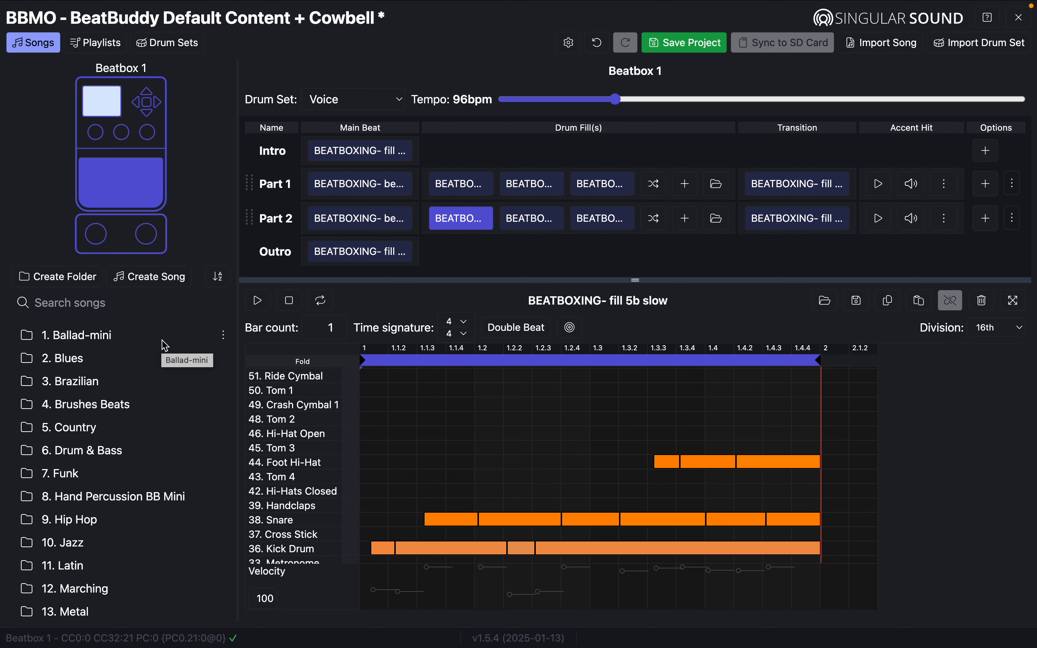
scroll(171, 377, down, 10)
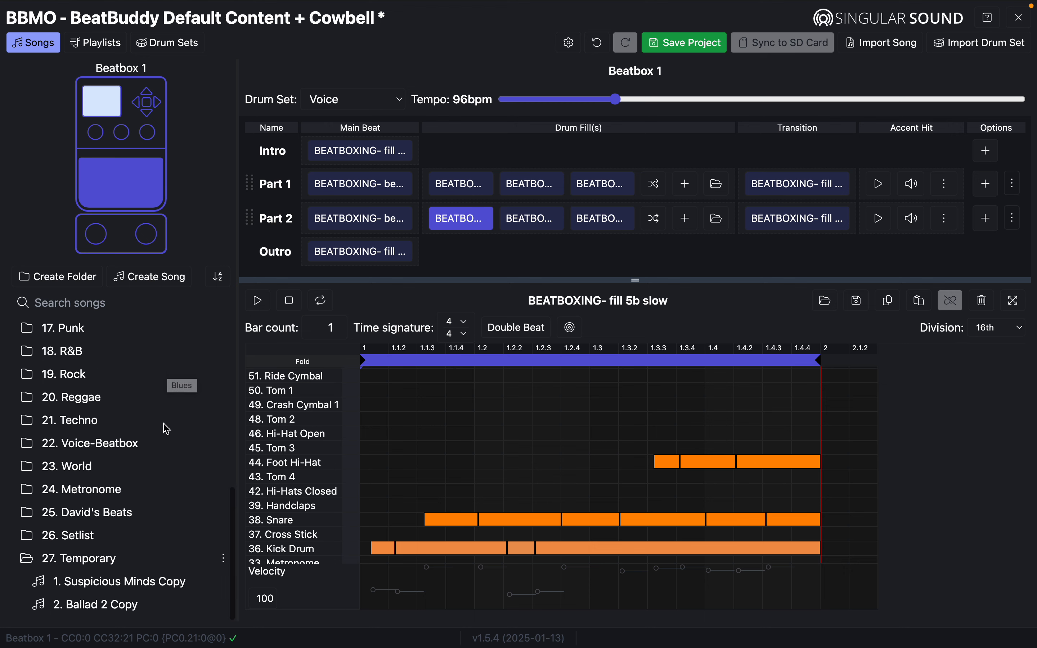
click(106, 606)
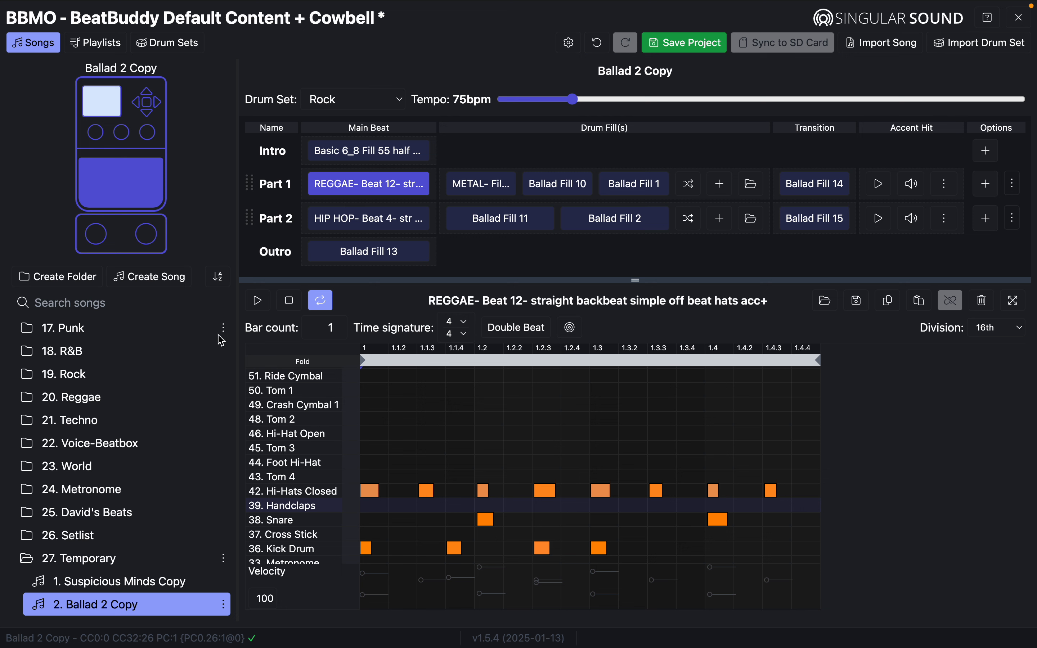
- Open Techno 3 in the Techno folder, and play it on the virtual pedal with a fill and the move to Part 2
click(43, 422)
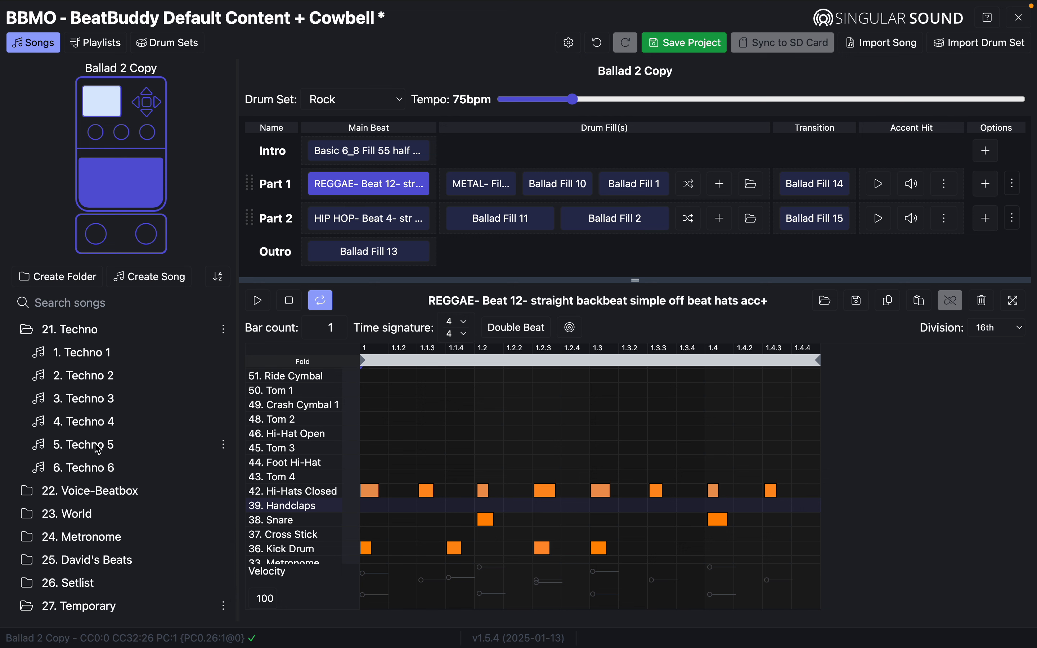
click(97, 402)
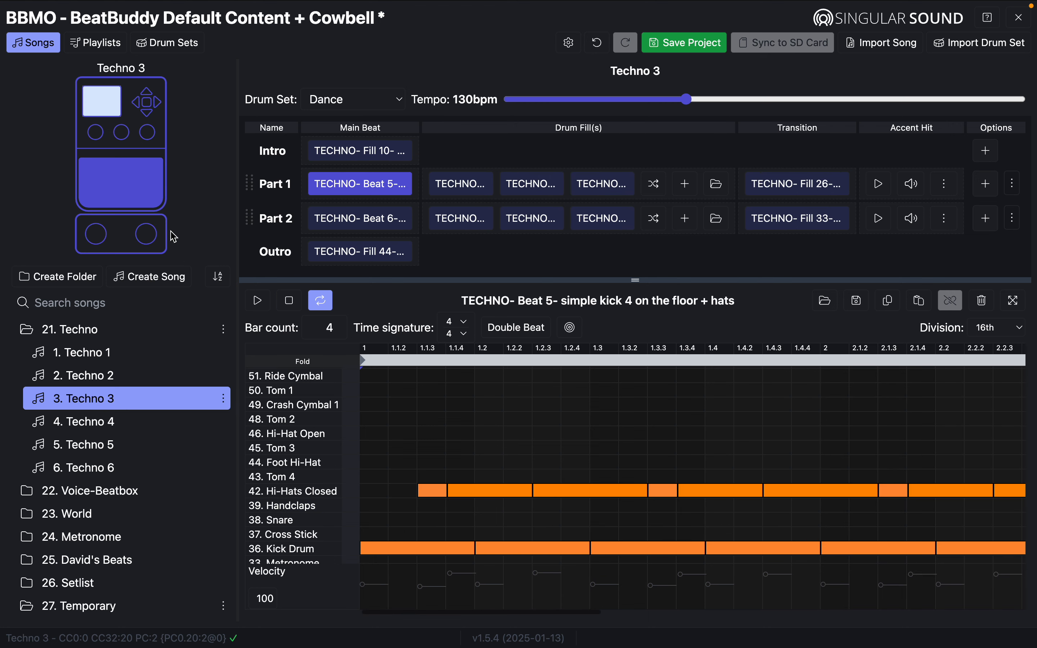
click(132, 189)
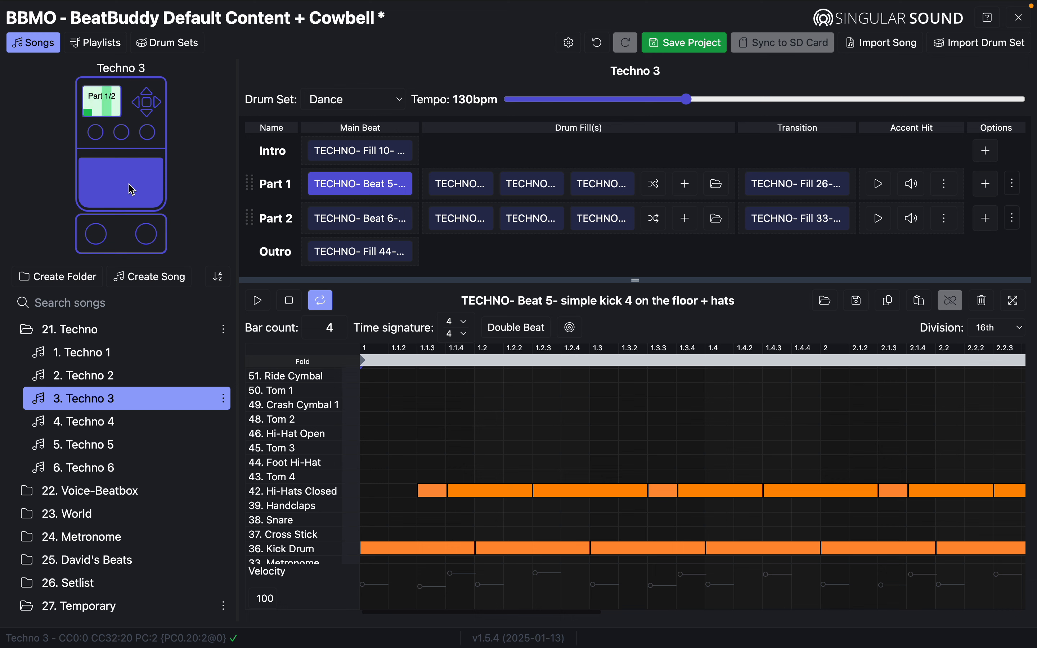
click(132, 189)
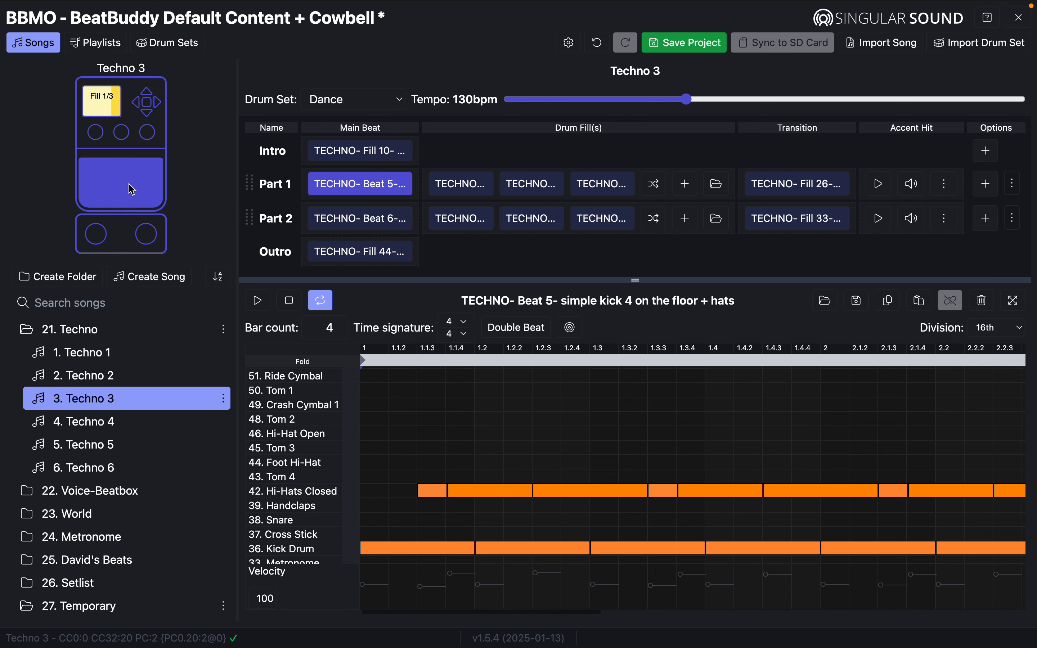
click(132, 189)
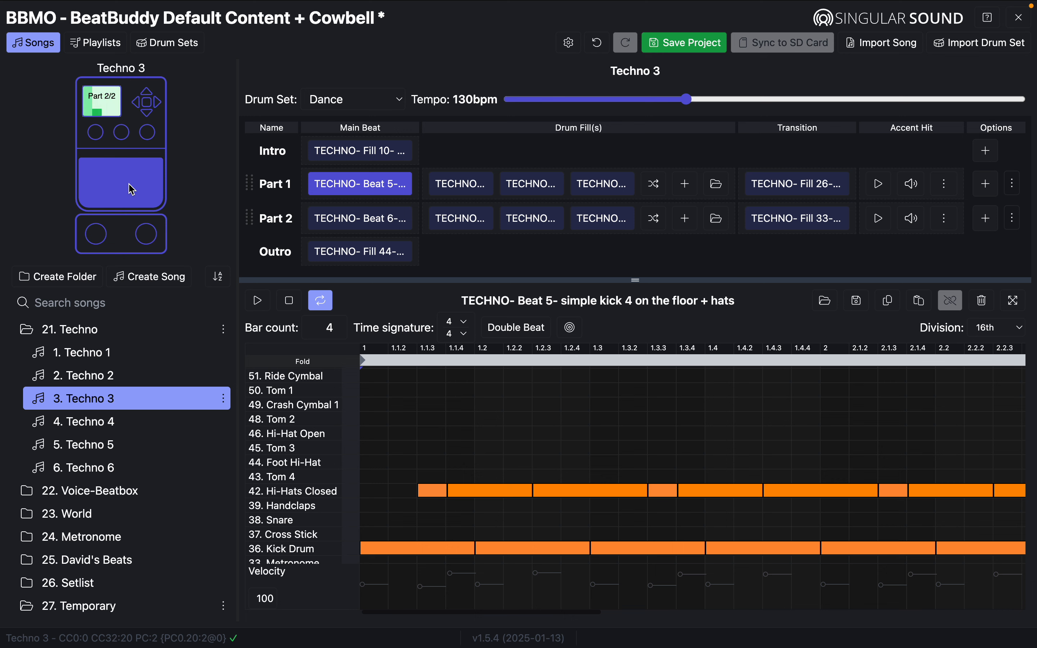
click(132, 189)
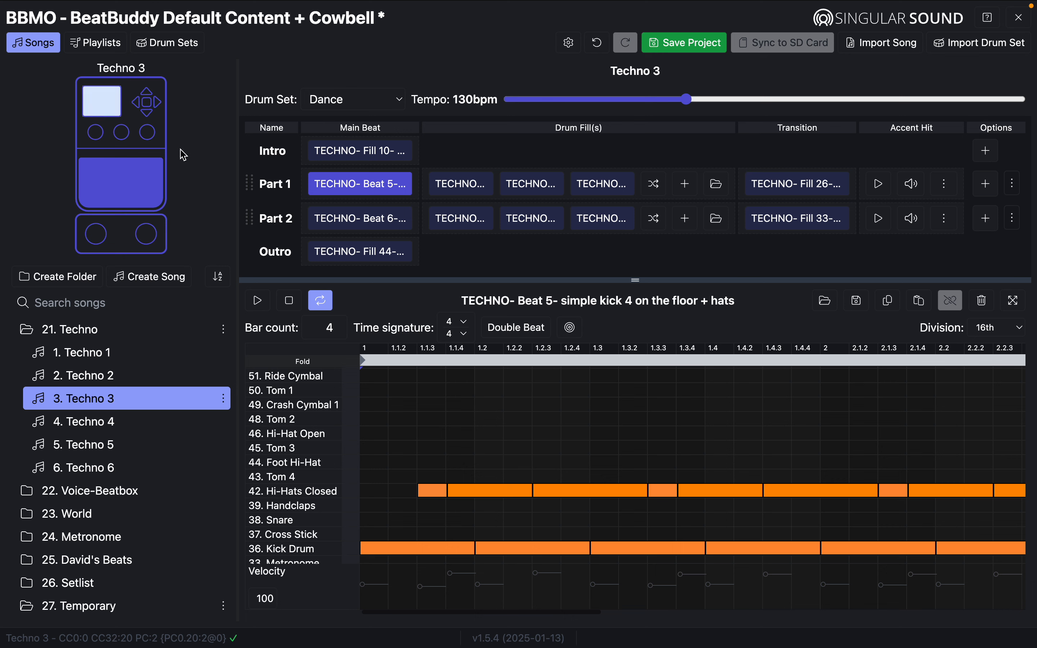
- Duplicate Techno 3, and move the copy to the Temporary folder
click(224, 399)
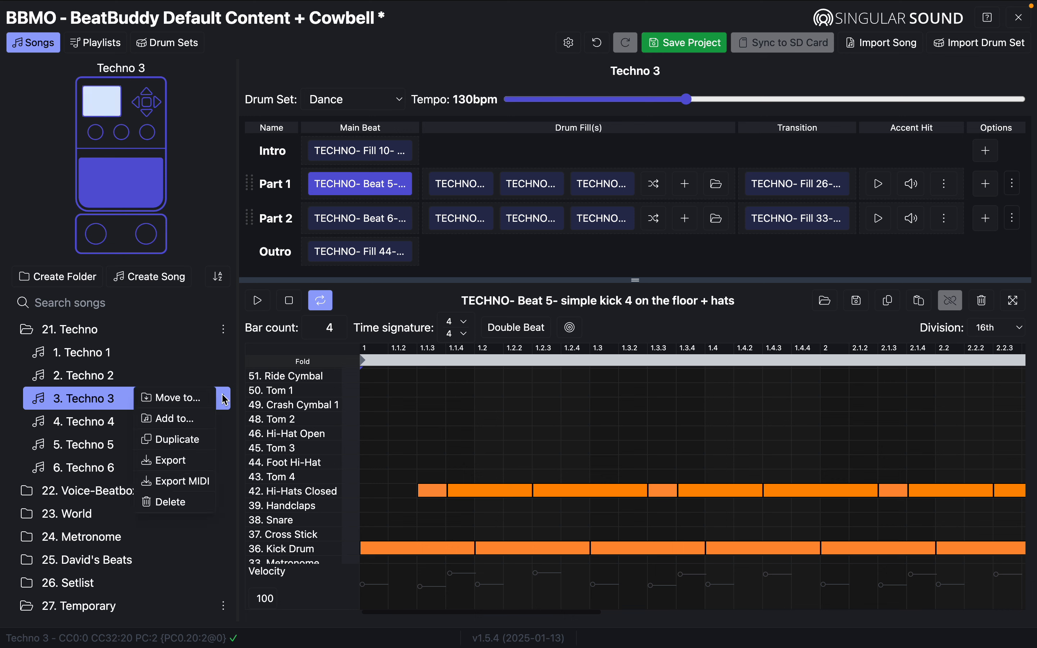
click(176, 439)
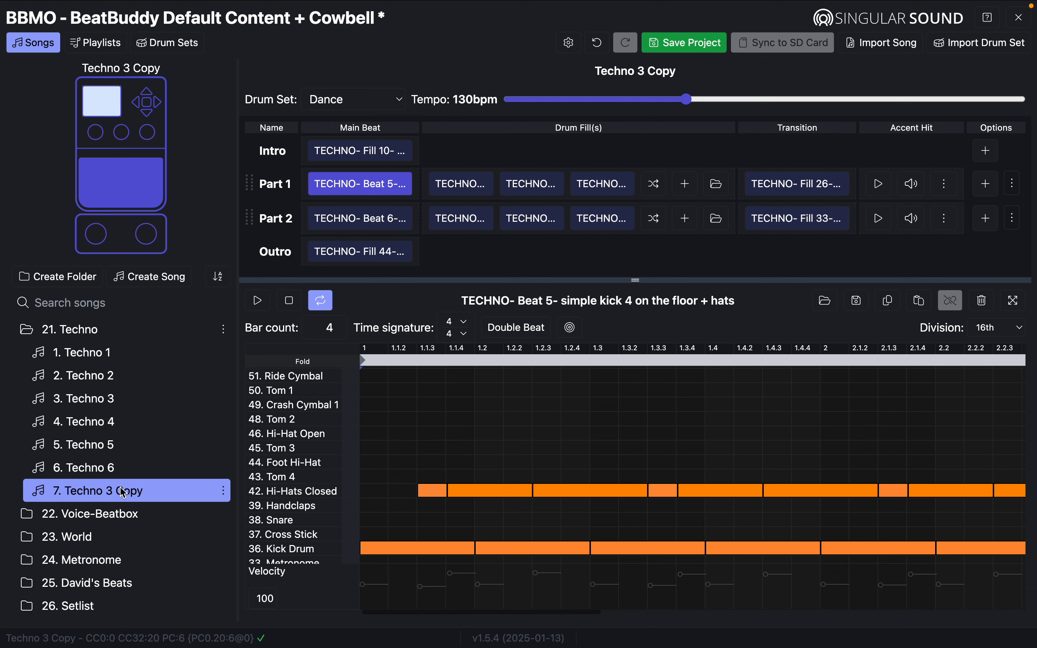
click(223, 493)
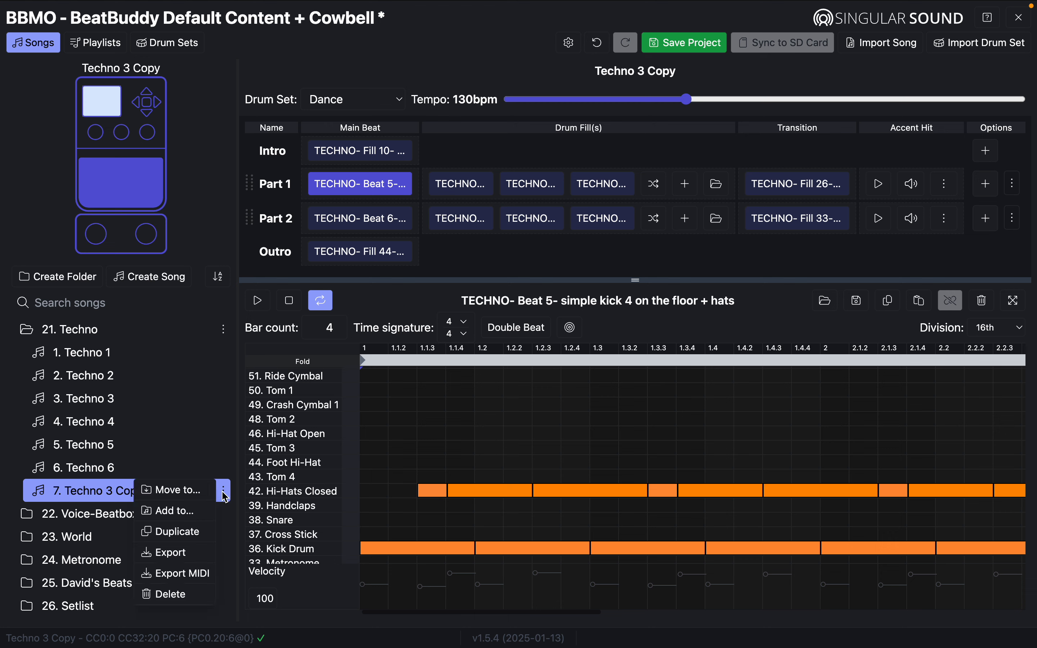
mouse_move(197, 498)
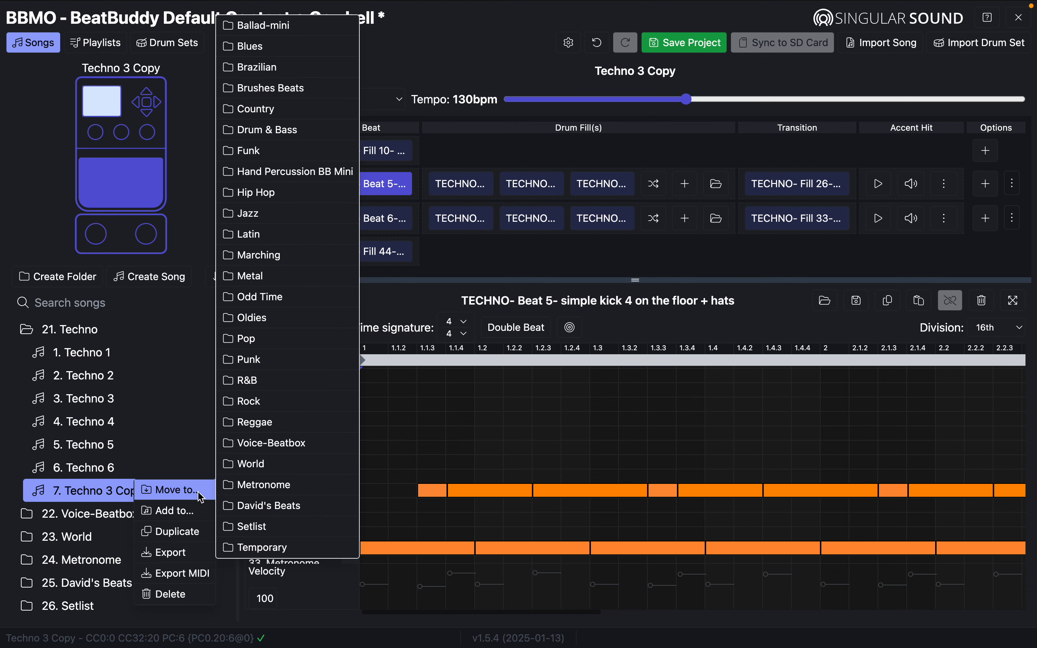
click(279, 547)
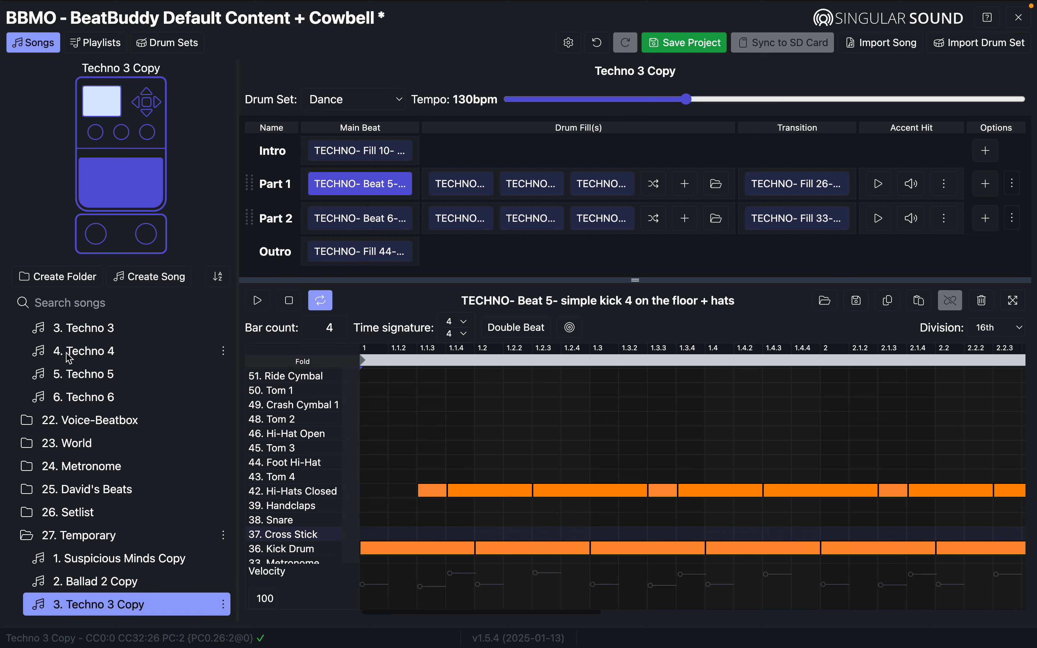
- Collapse the Techno folder, and save the project
scroll(73, 408, up, 3)
click(31, 340)
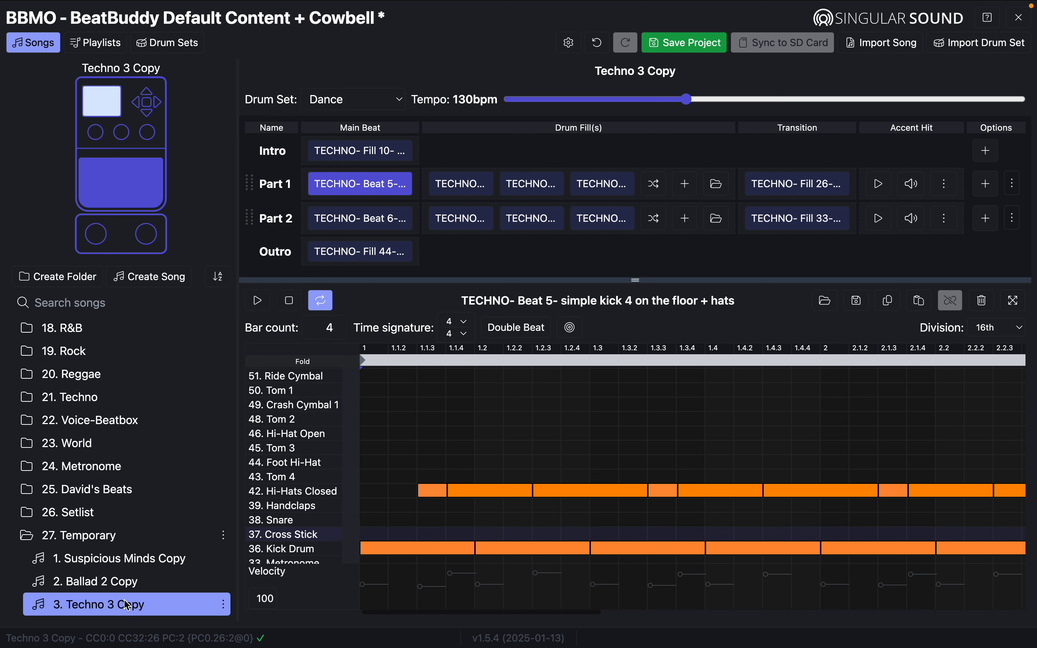
click(677, 48)
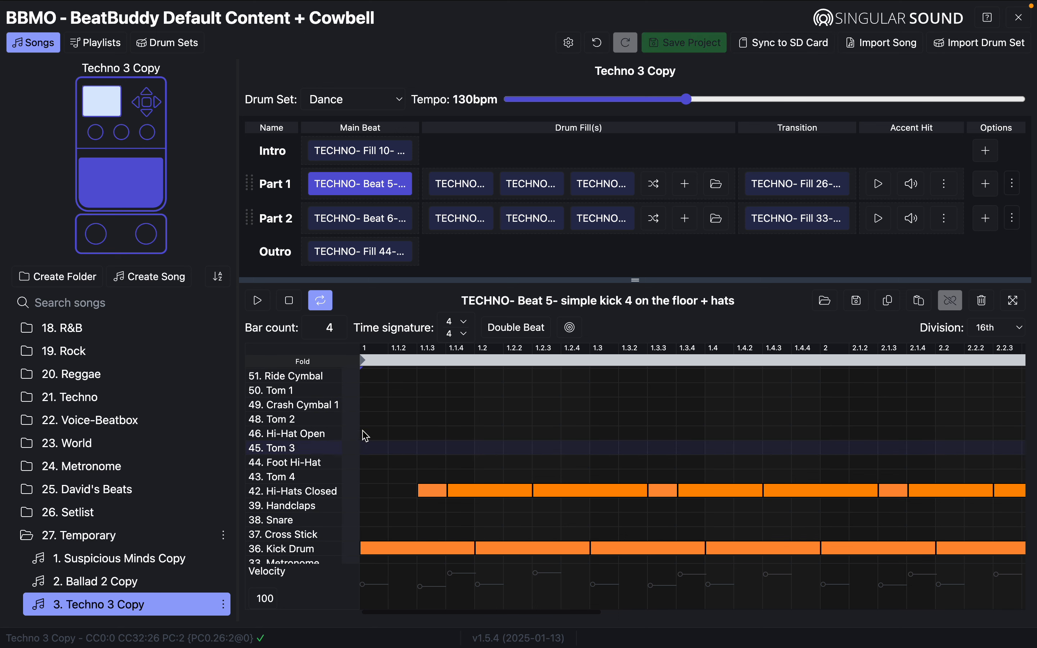
- Delete the intro track of Techno 3 Copy
click(380, 154)
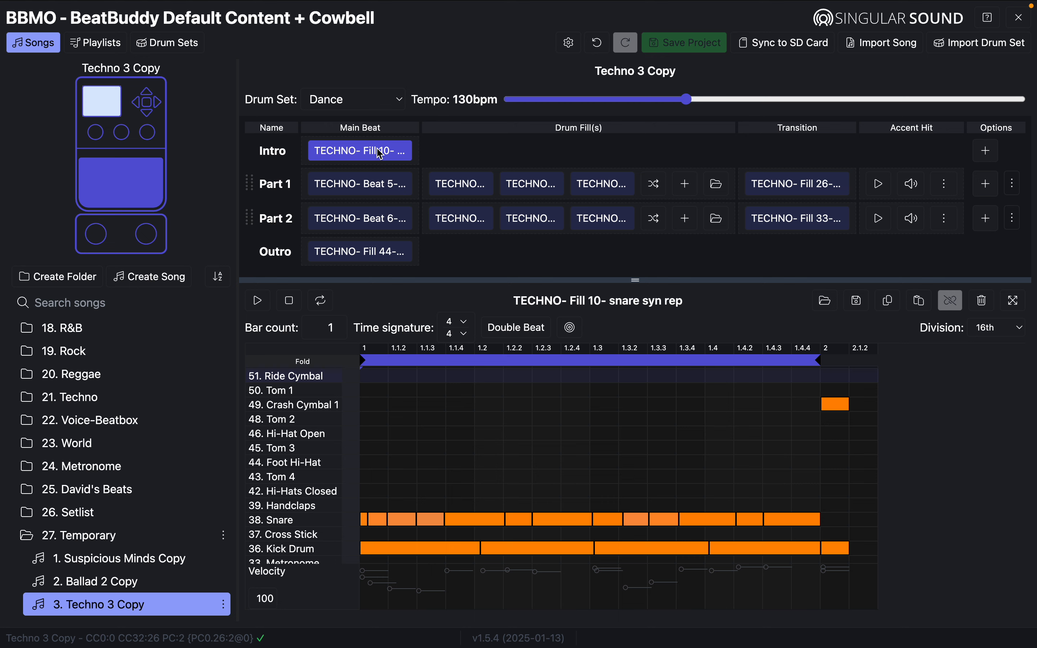
click(987, 301)
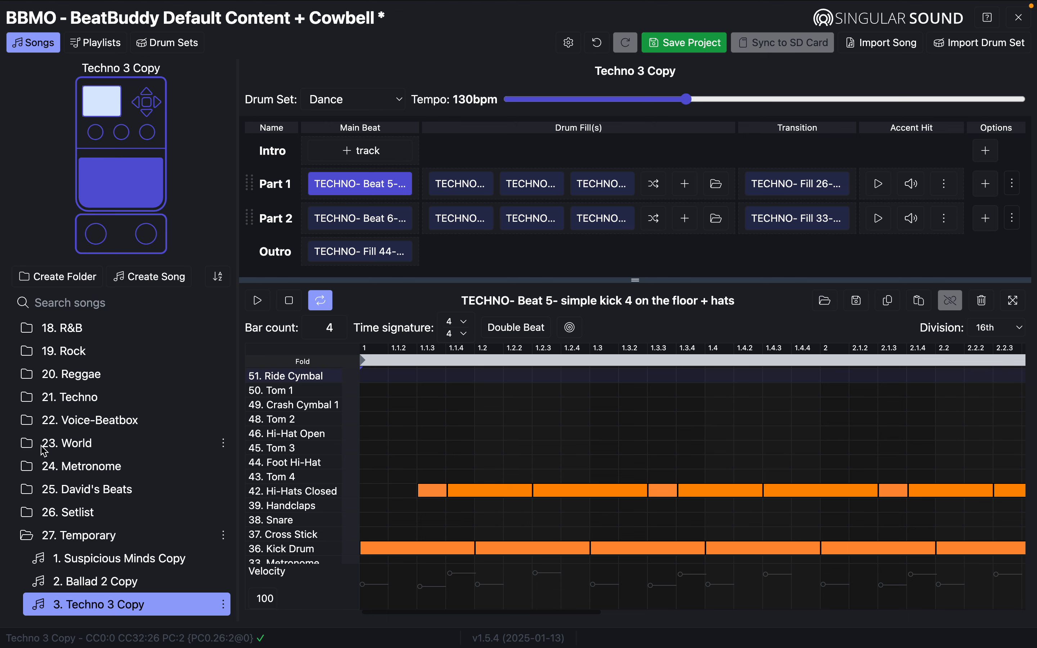
- Open Tango in the World folder, play its intro fill, and stop playback
click(65, 444)
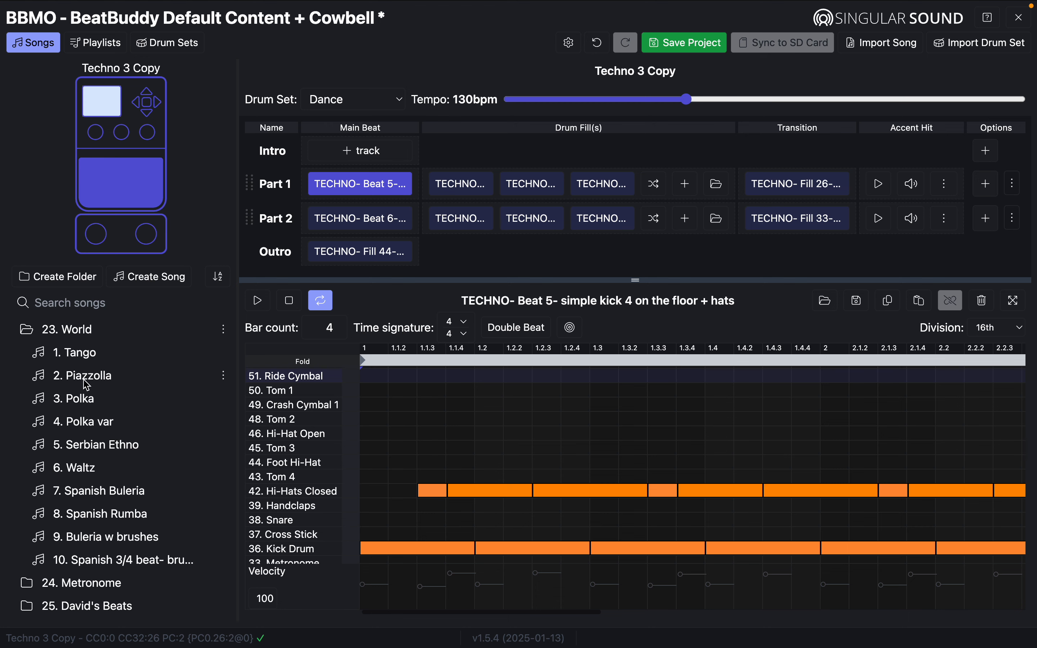
click(82, 354)
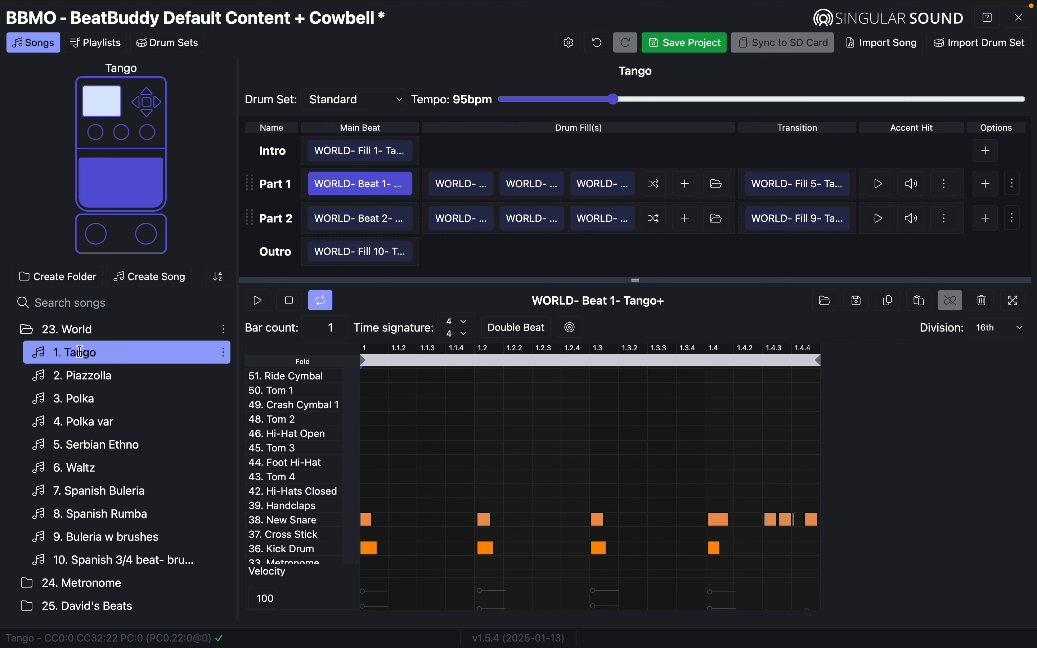
click(362, 162)
click(265, 302)
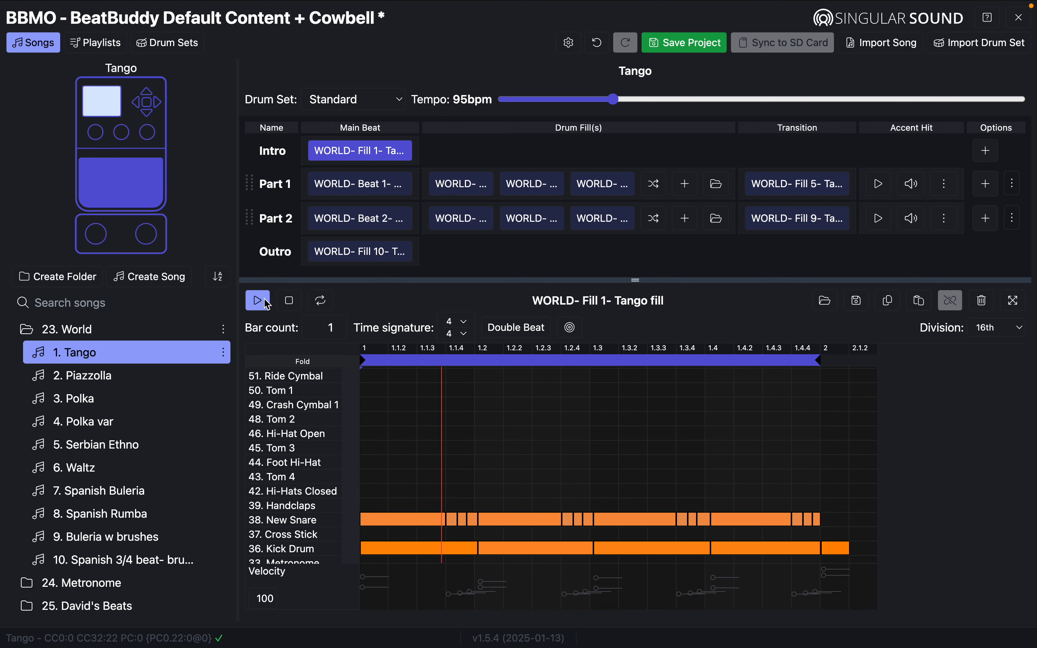
click(290, 305)
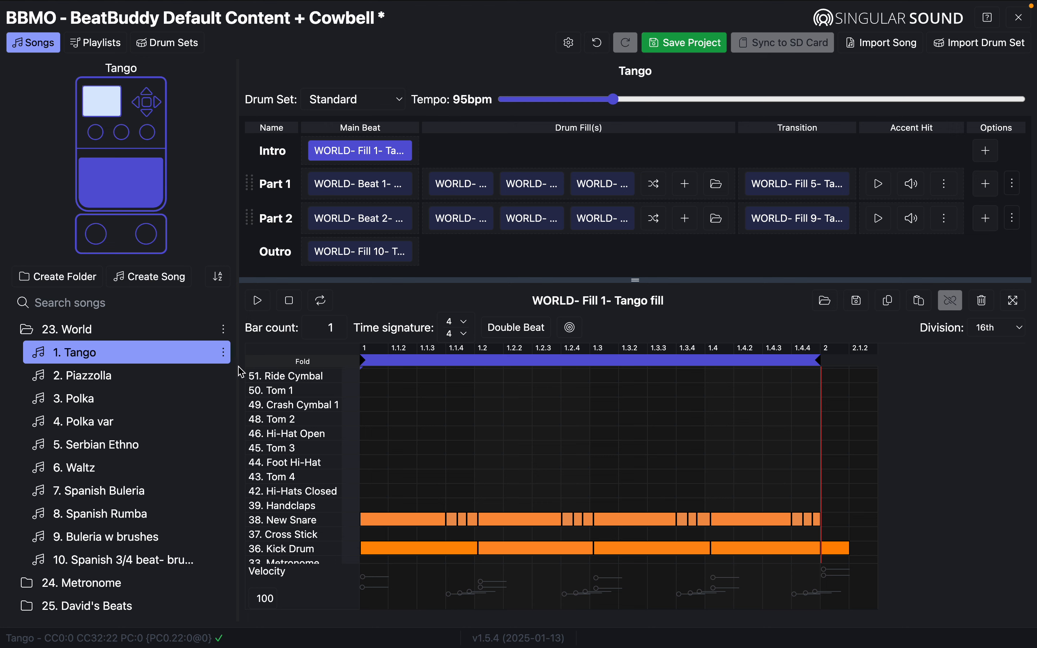
- Copy the intro fill of Spanish Rumba in the World folder, and collapse the folder
click(126, 515)
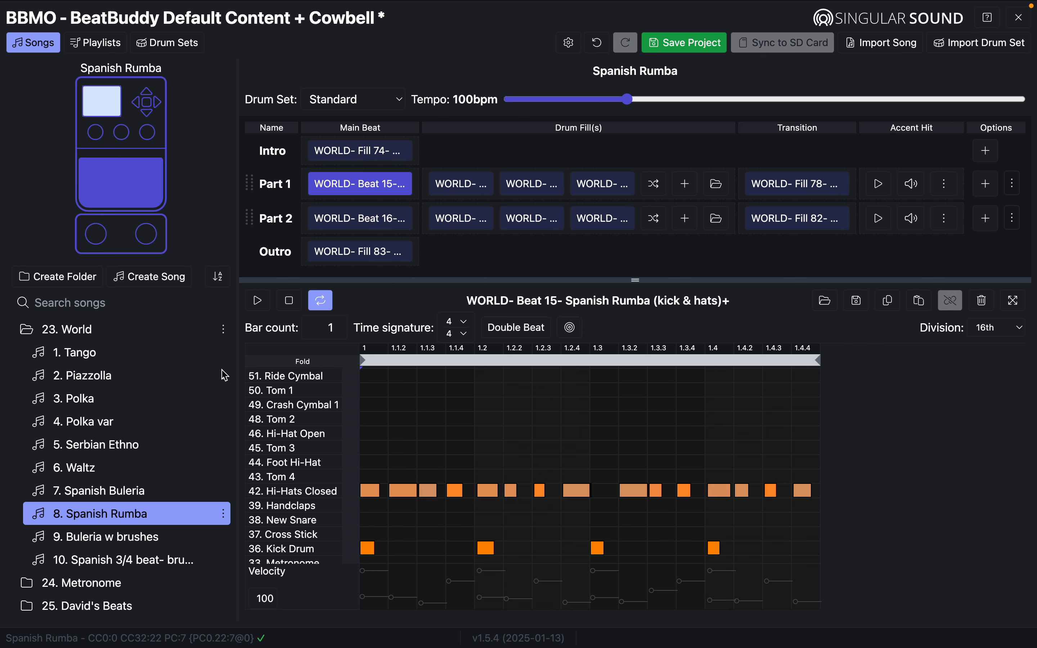
click(358, 152)
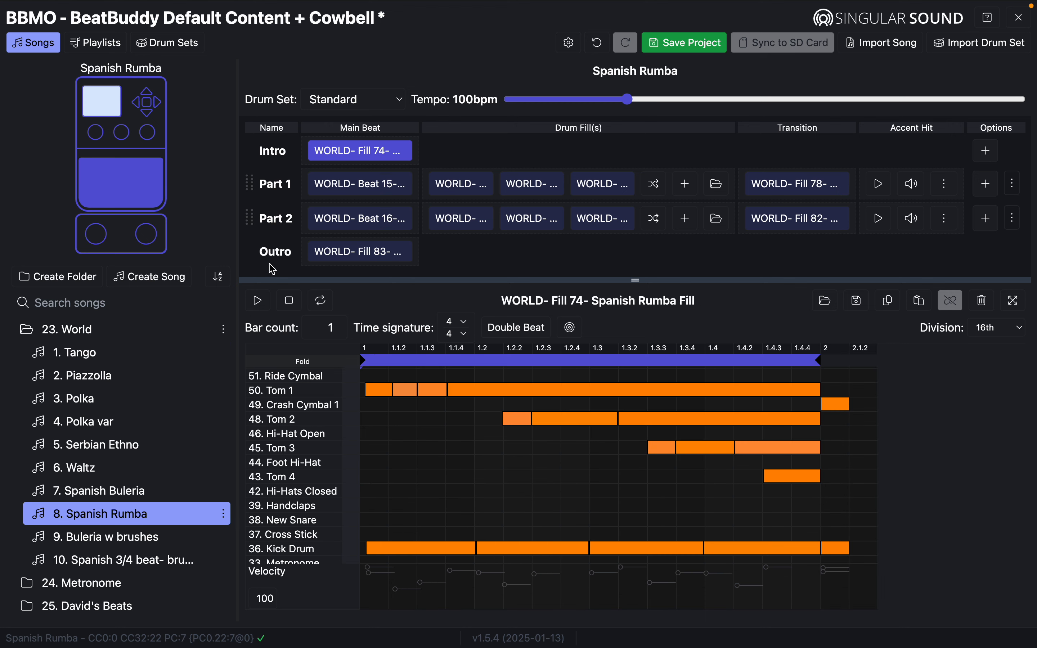
click(890, 303)
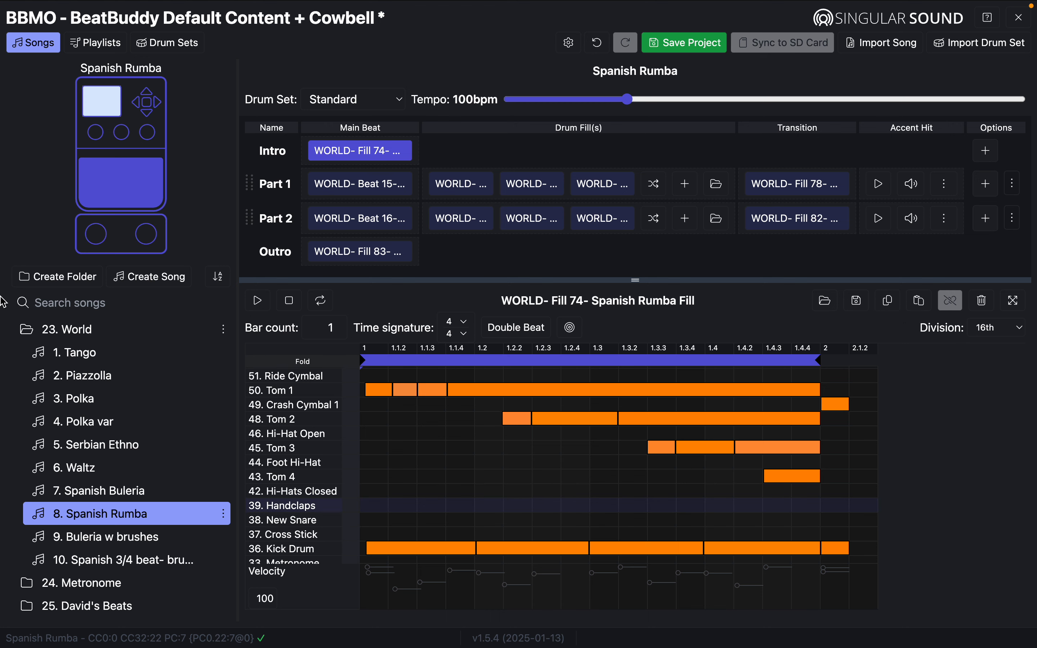
click(35, 332)
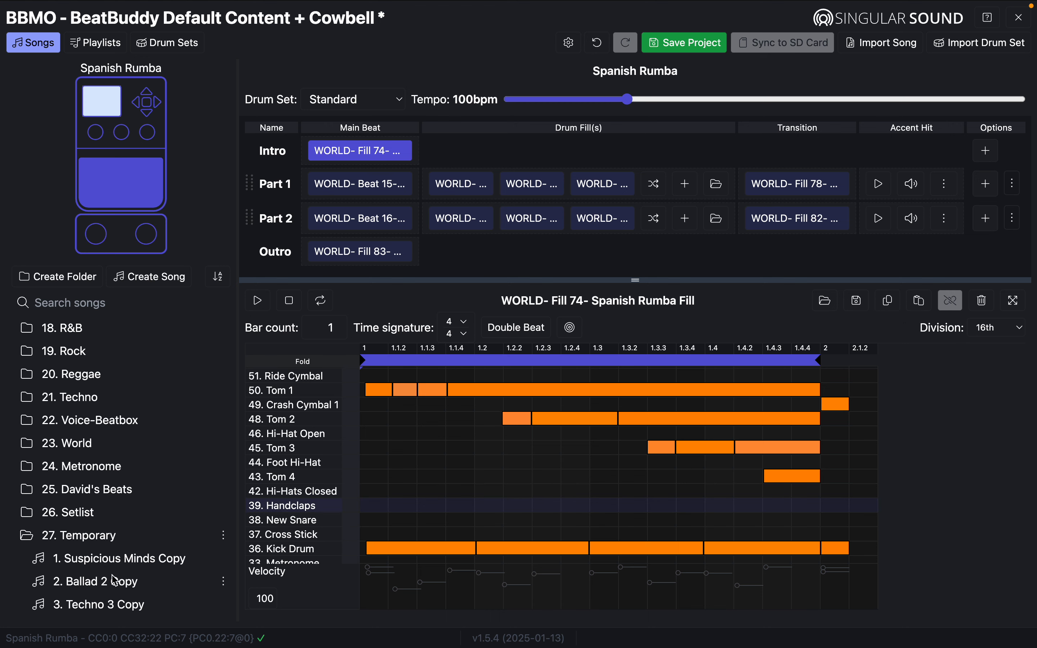
- Add an intro track to Techno 3 Copy, and paste the copied Spanish Rumba fill into it
click(114, 604)
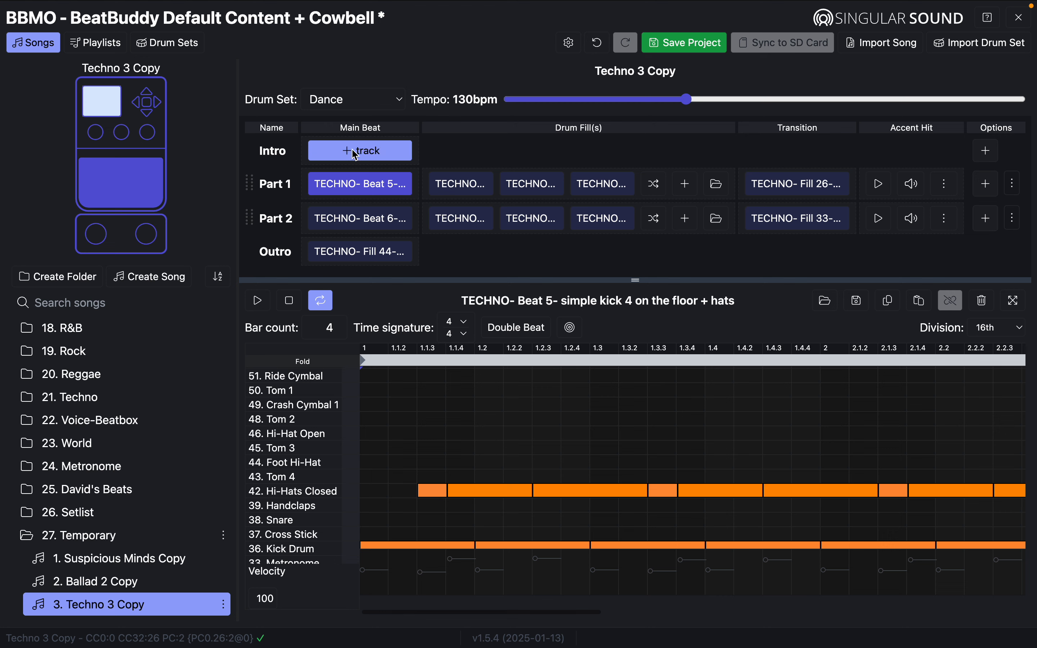
click(364, 151)
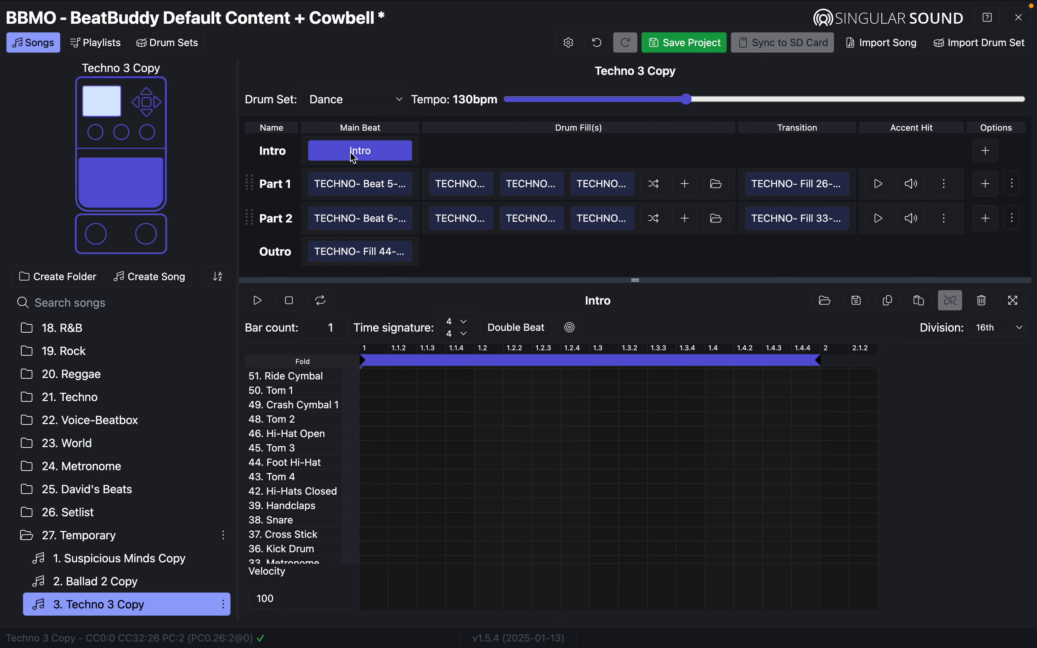
click(919, 300)
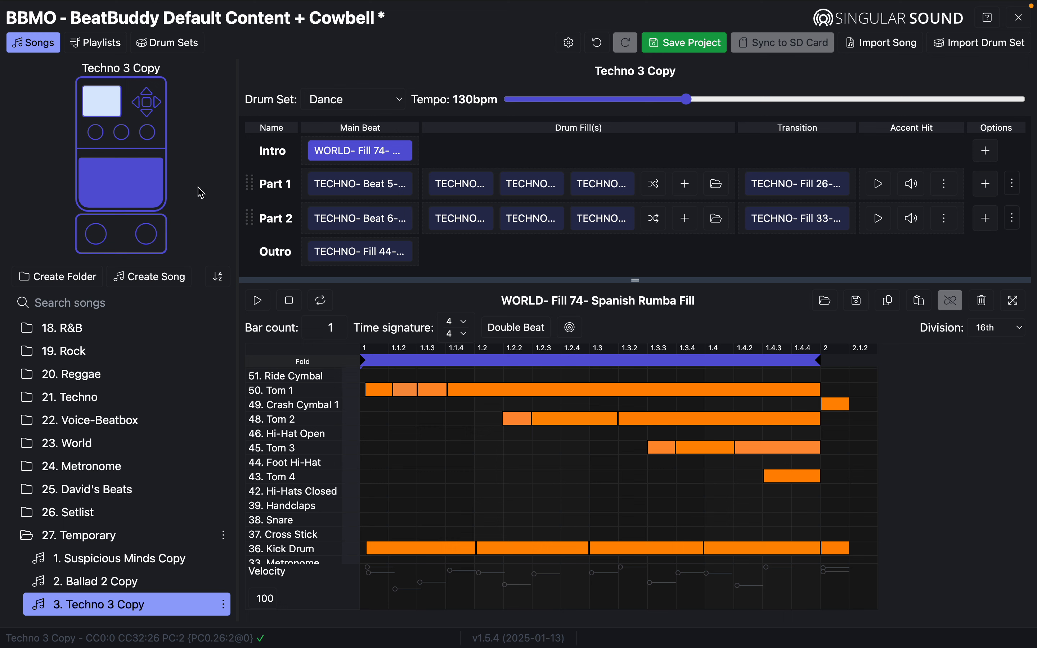
- Play Techno 3 Copy on the virtual pedal from its new intro through Part 2 with accent hits, and stop playback
click(126, 183)
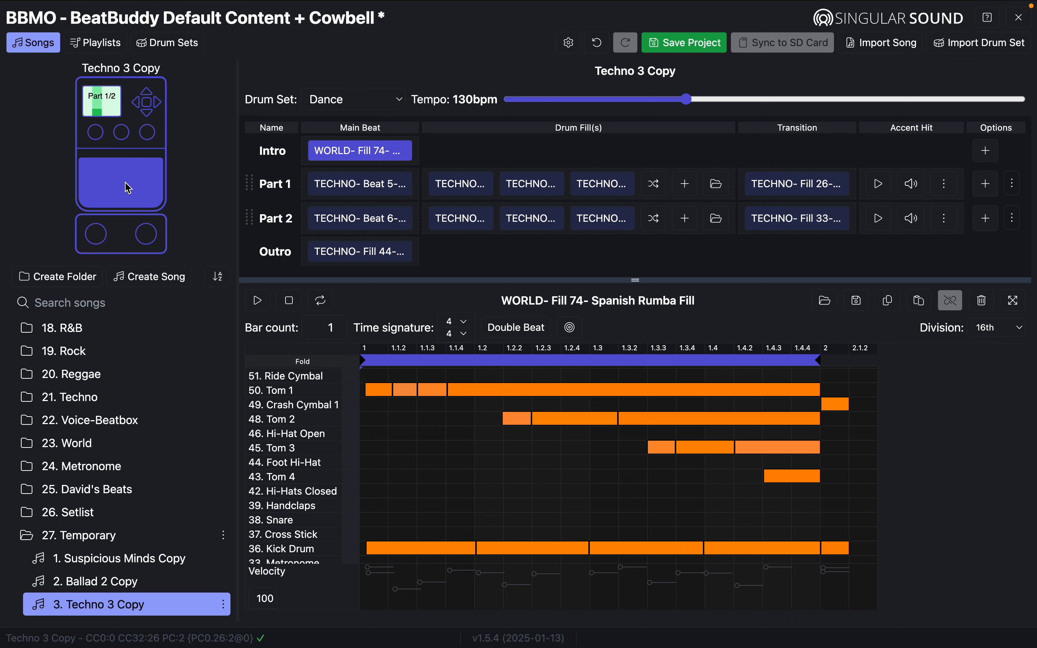
click(129, 188)
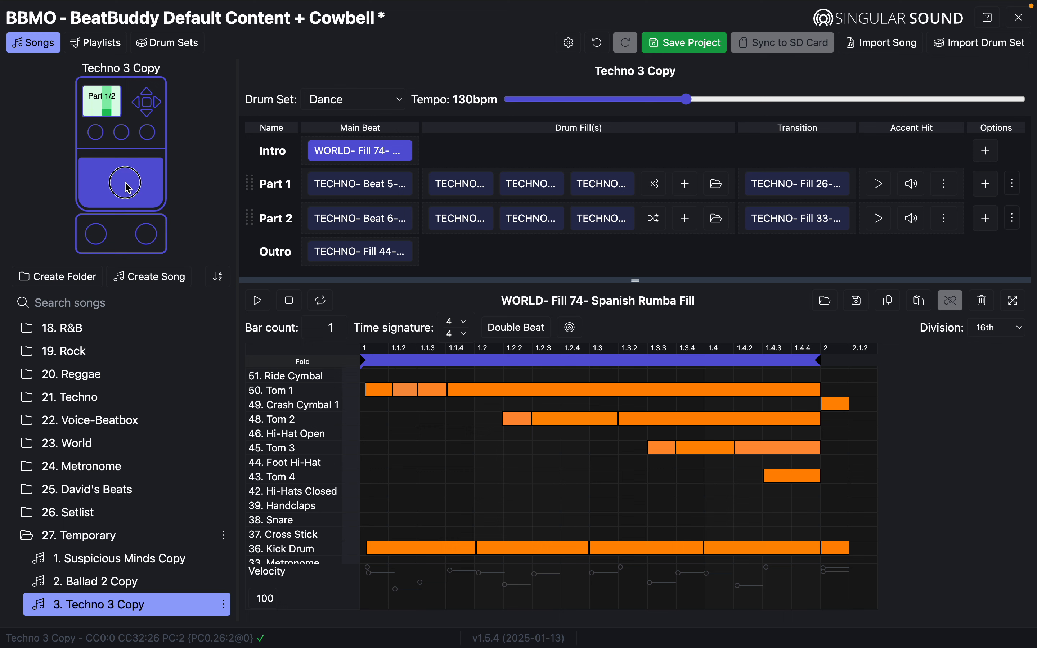
click(128, 188)
click(103, 238)
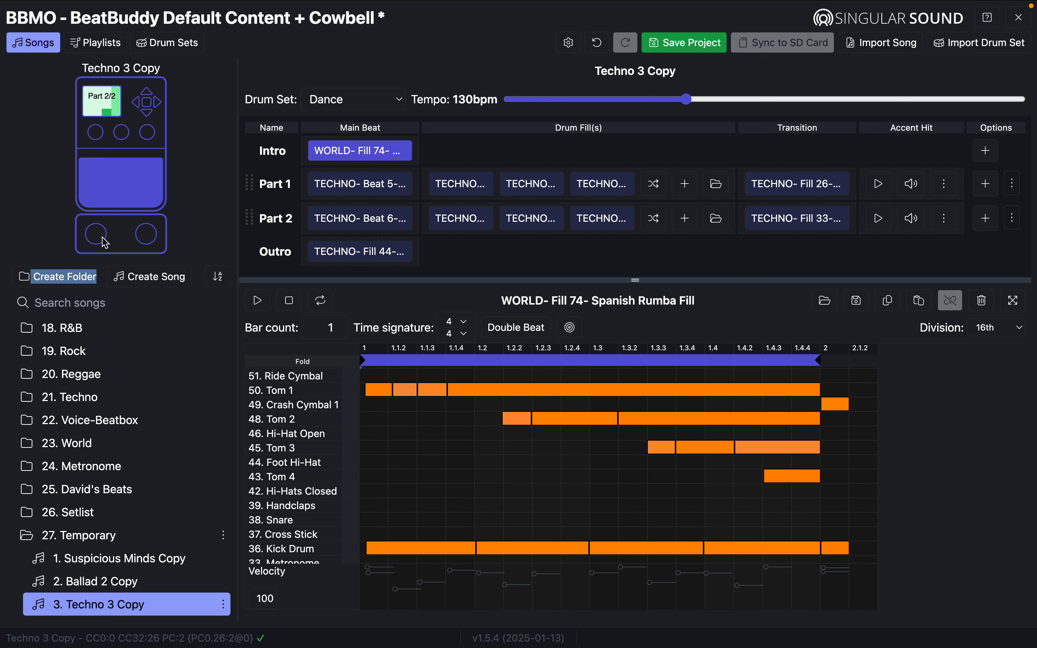
click(103, 238)
click(103, 238)
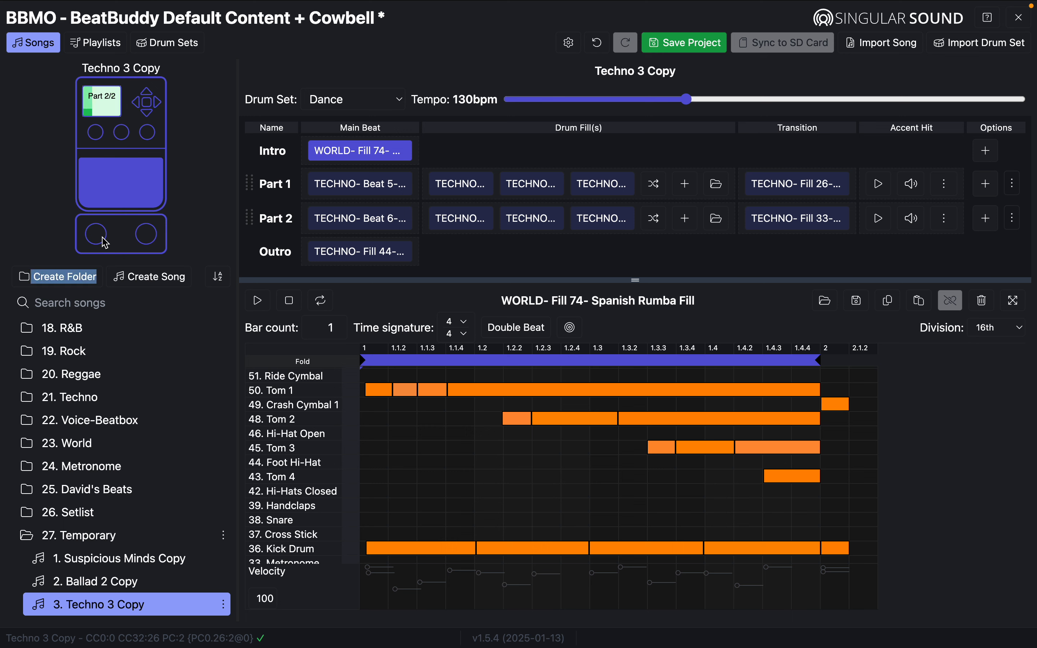
click(103, 238)
click(102, 238)
click(102, 238)
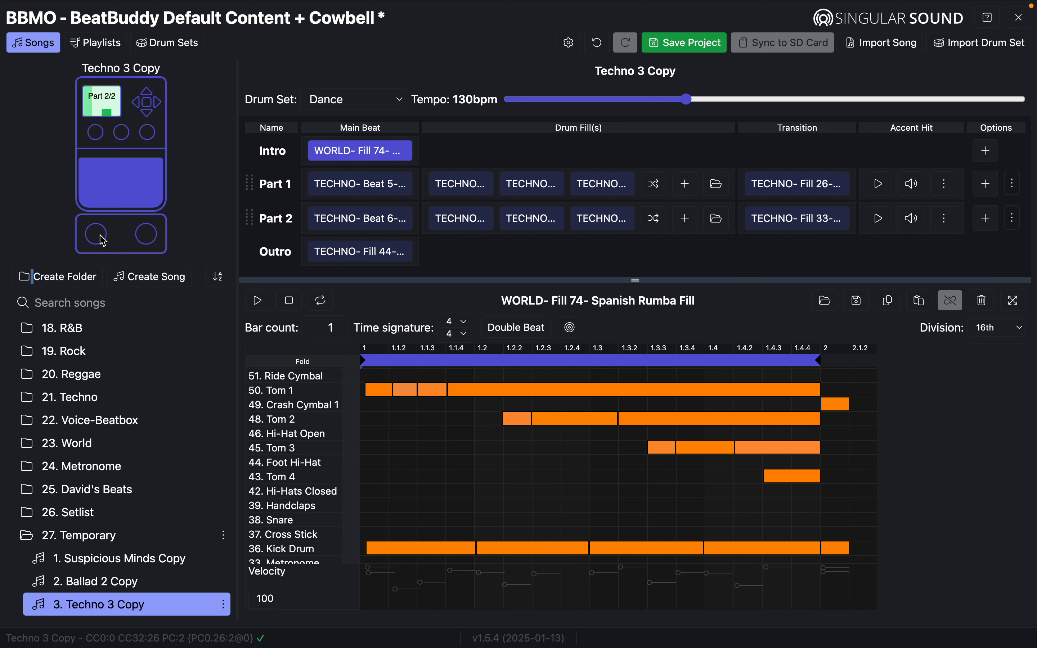
double_click(131, 203)
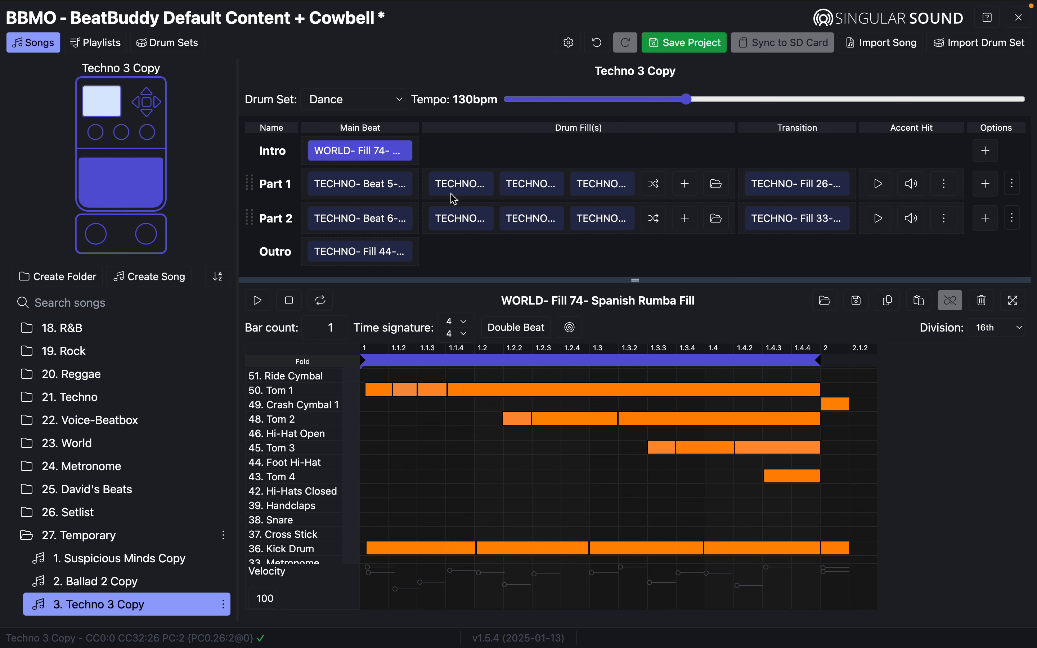
- Examine the songs in the Reggae and Brushes Beats folders as possible sources of replacement parts for Techno 3 Copy
click(477, 184)
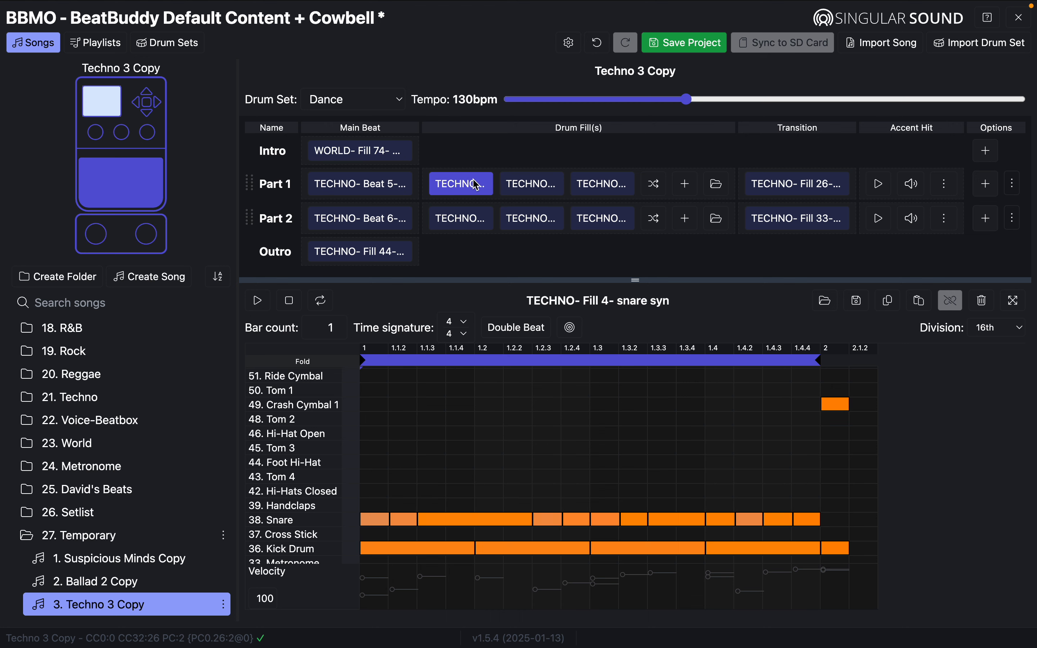
click(42, 380)
click(115, 446)
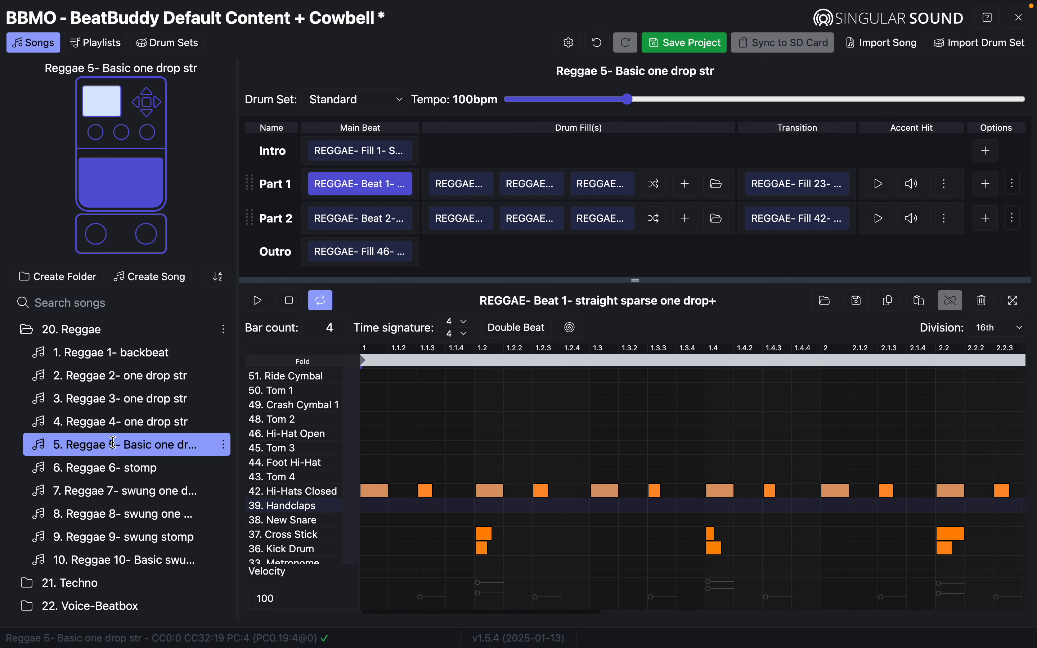
click(34, 334)
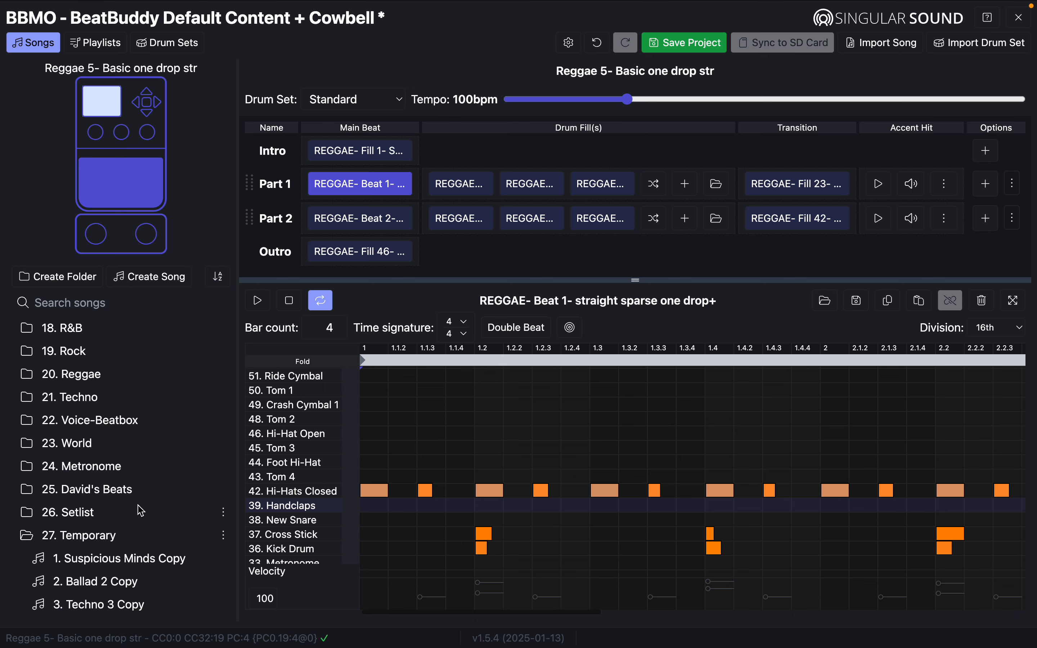
scroll(127, 414, up, 10)
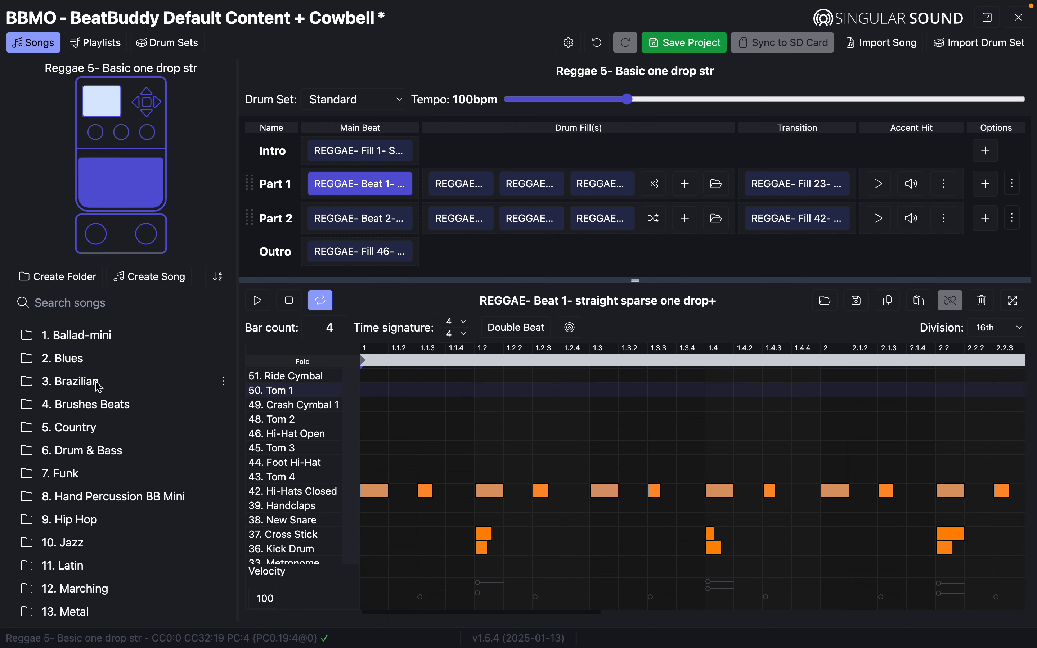
click(36, 407)
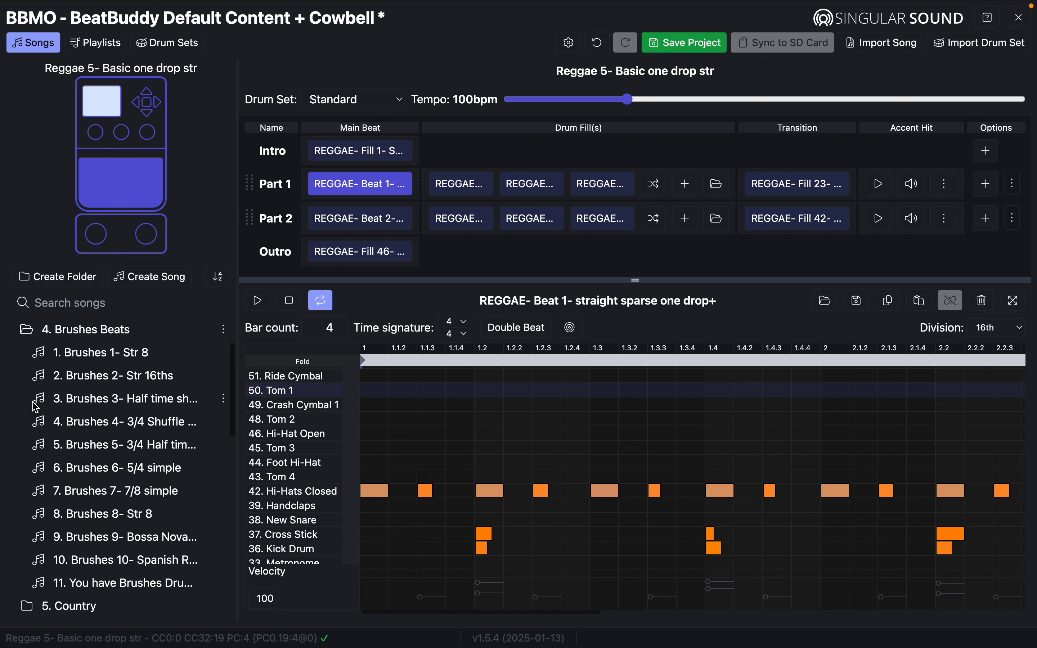
click(37, 333)
scroll(180, 491, down, 8)
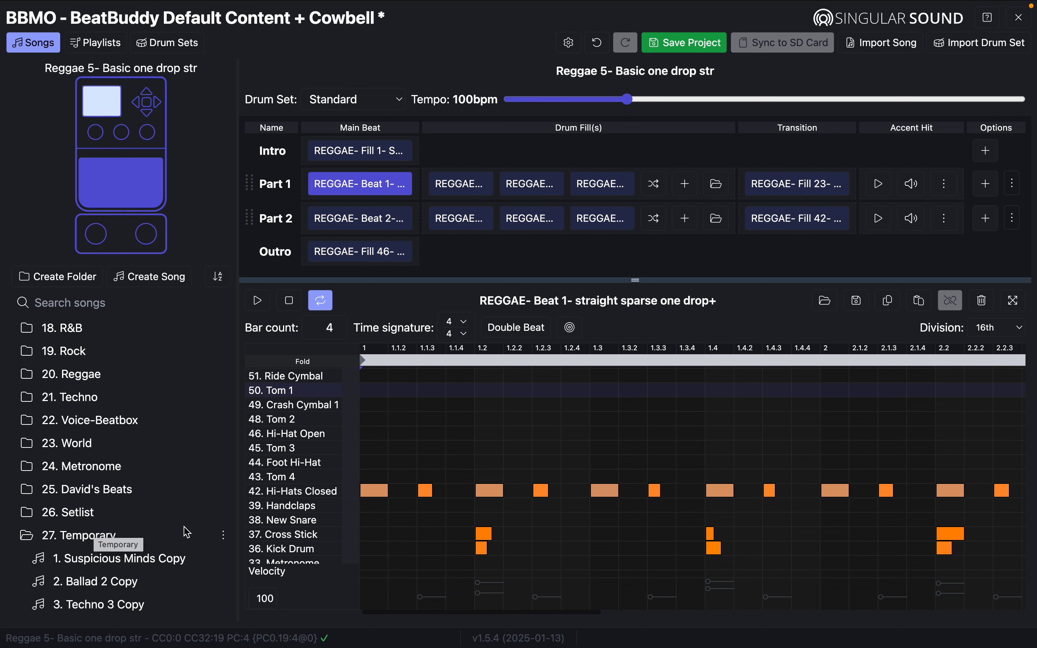
click(224, 606)
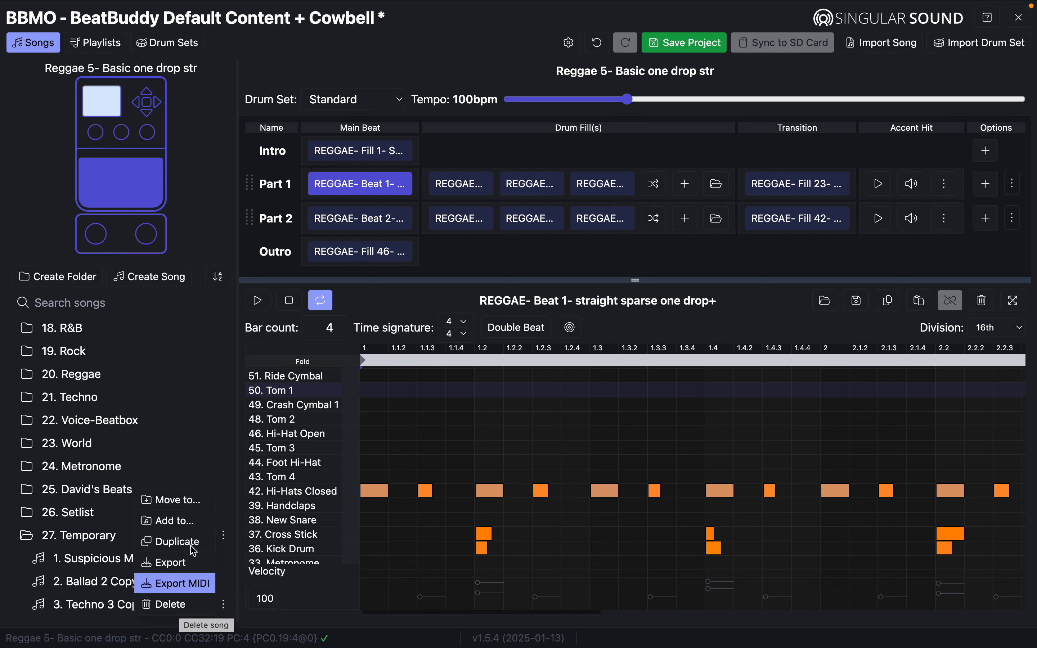
click(98, 377)
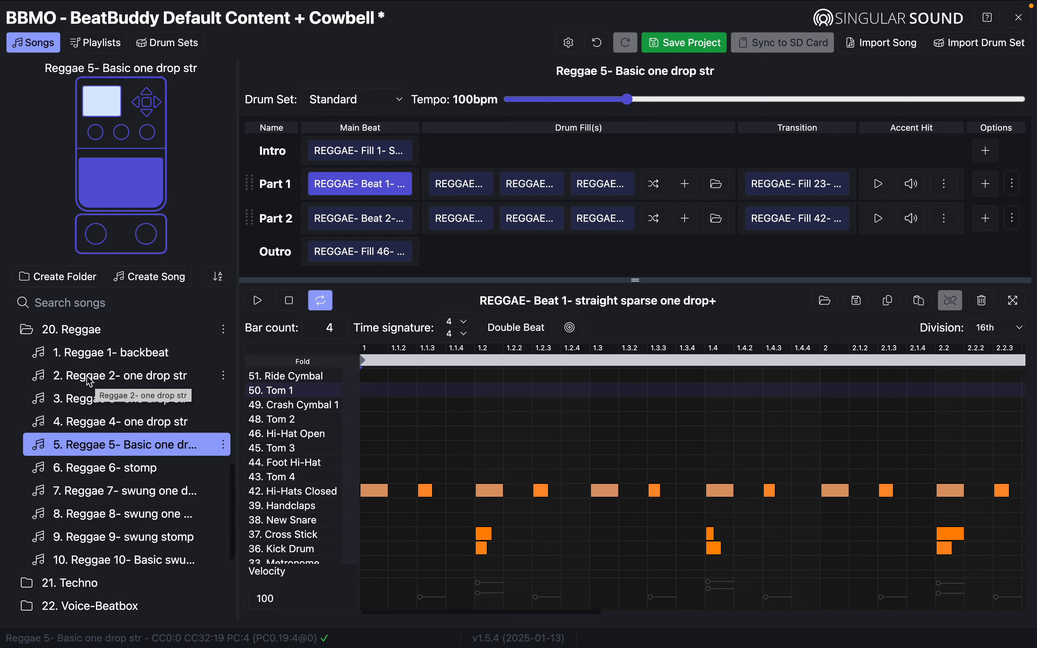
click(37, 331)
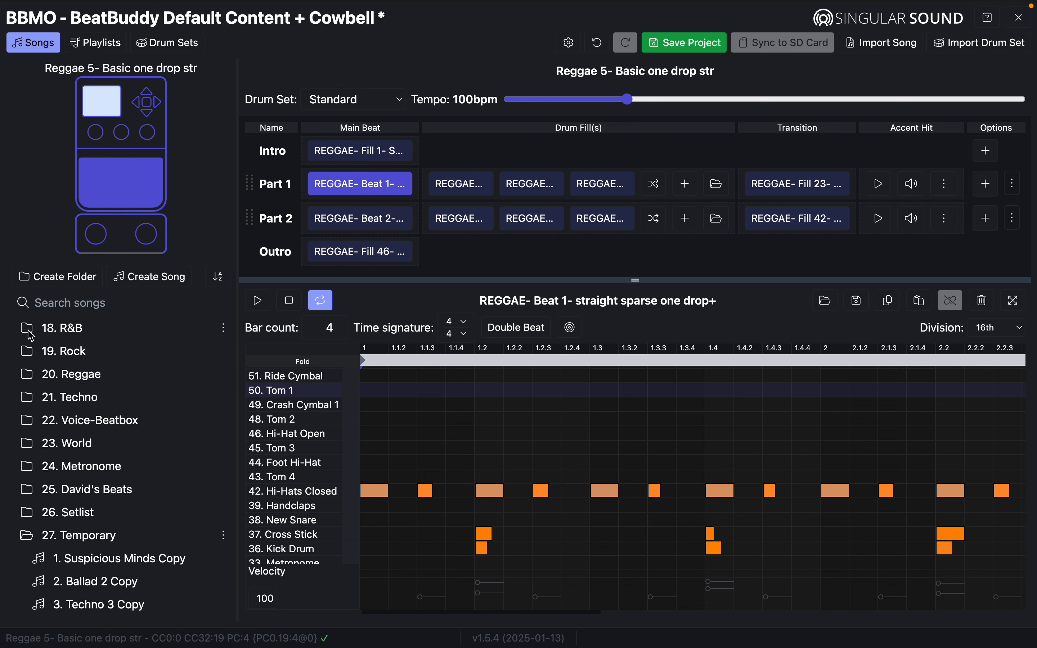
- Save the project, and reopen Techno 3 Copy in the Temporary folder
click(682, 47)
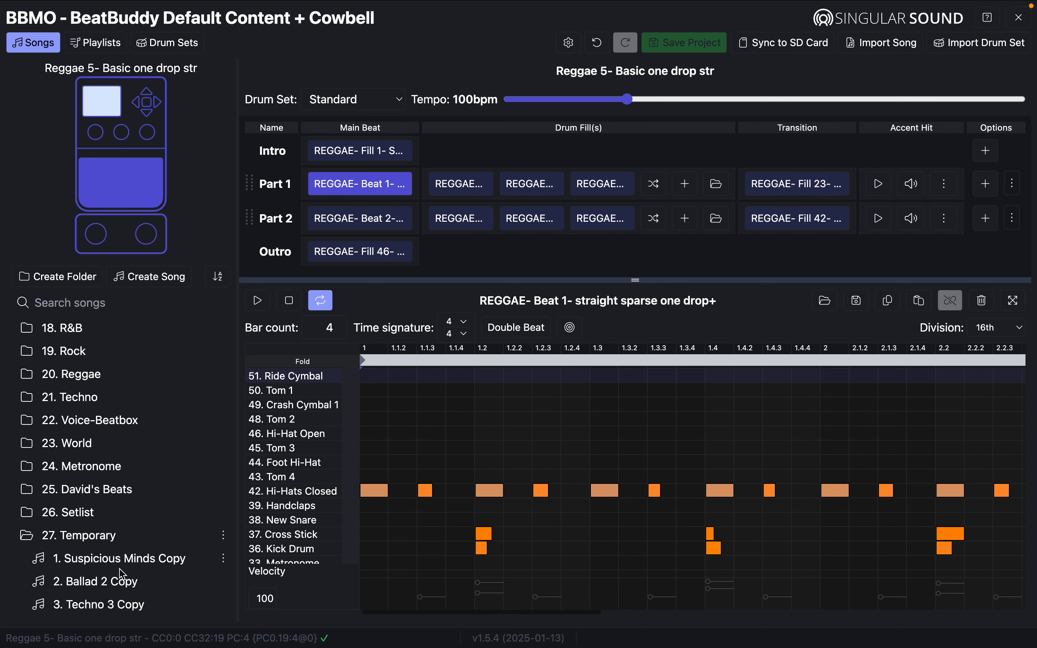
click(75, 604)
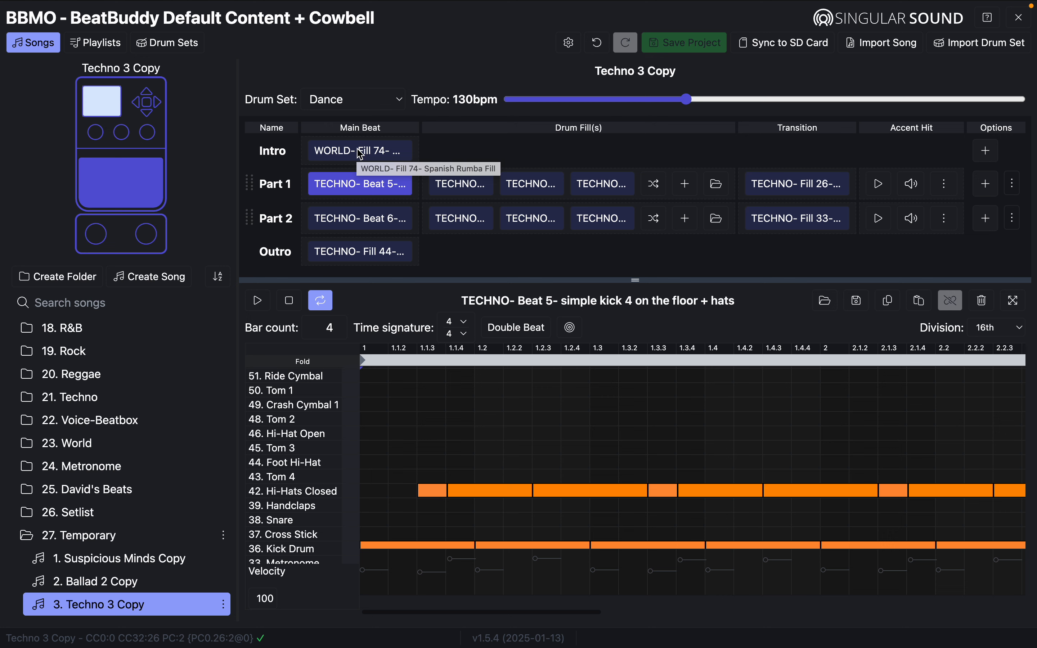
scroll(37, 385, up, 5)
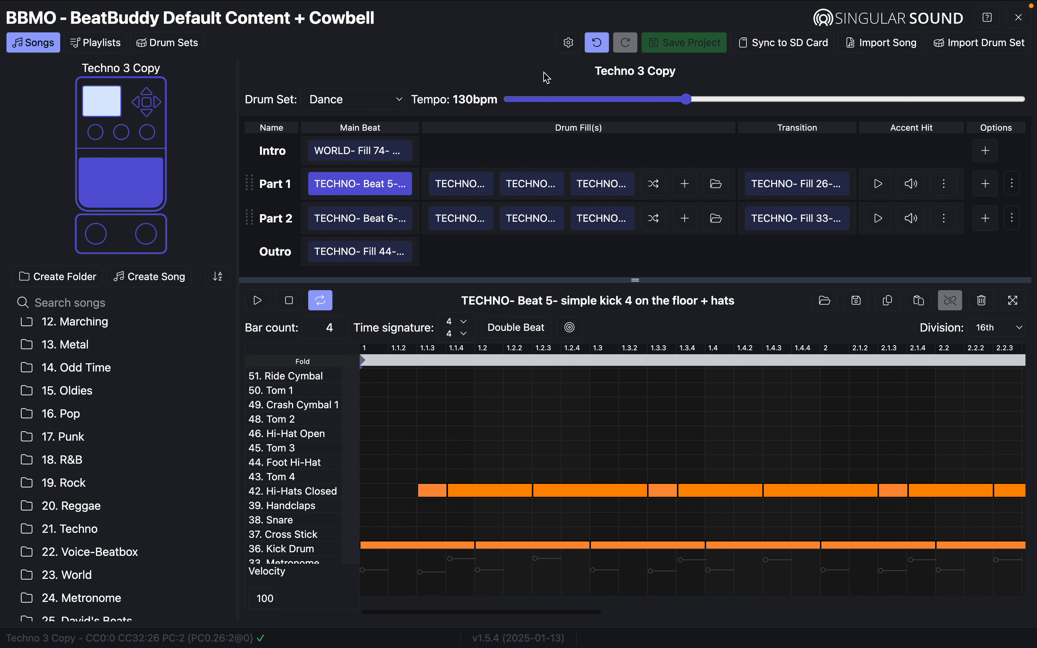
scroll(149, 388, down, 5)
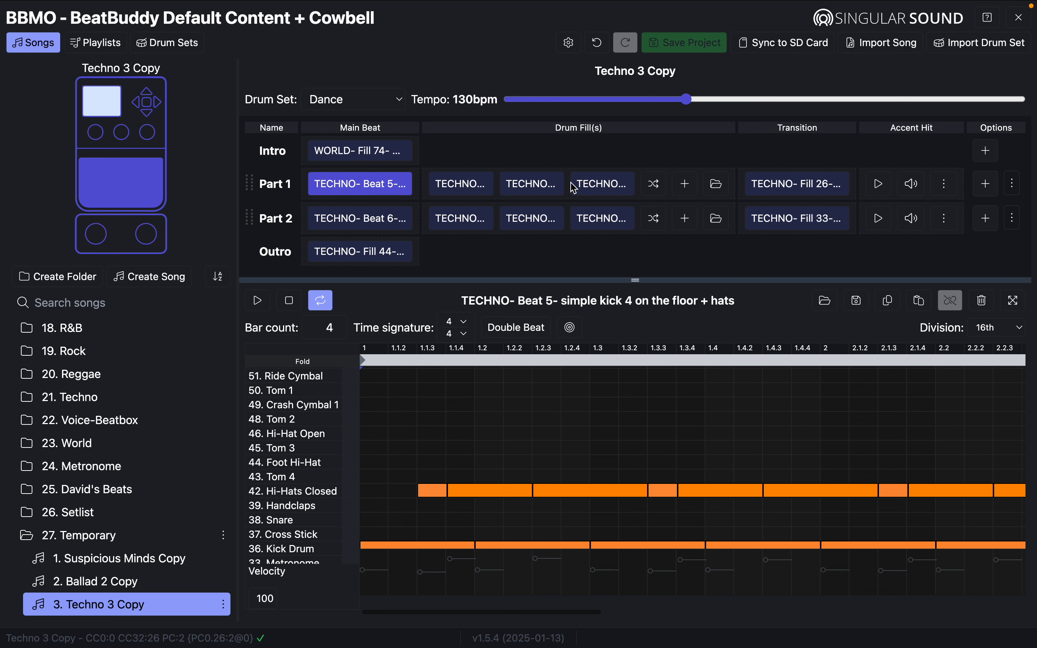
- Turn on random fill order for Part 1 and Part 2 of Techno 3 Copy, and save the project
click(655, 185)
click(654, 218)
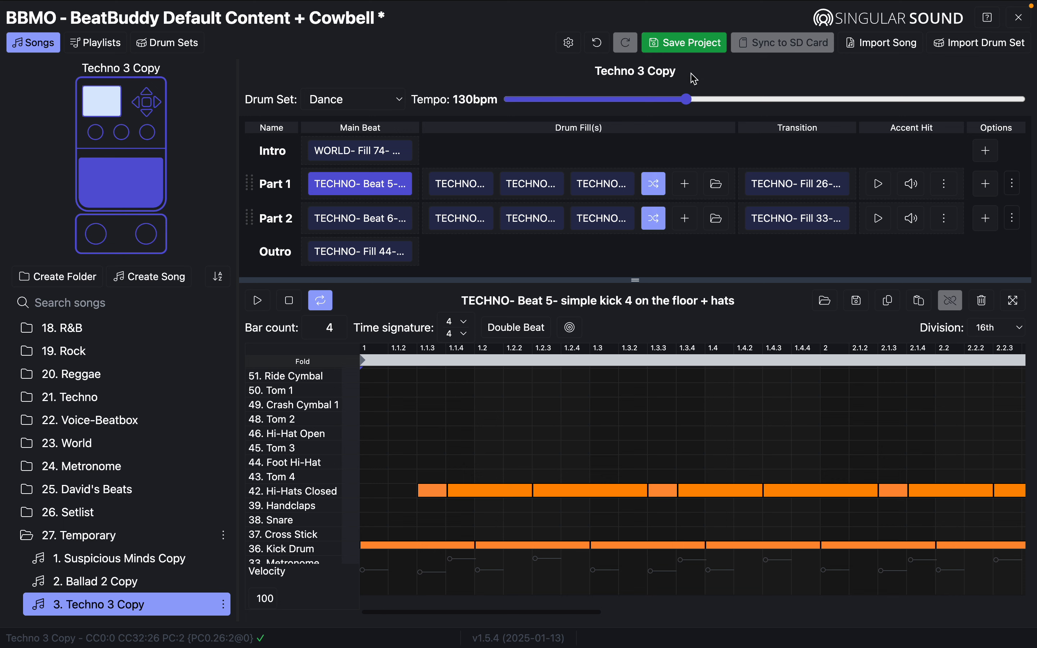
click(692, 43)
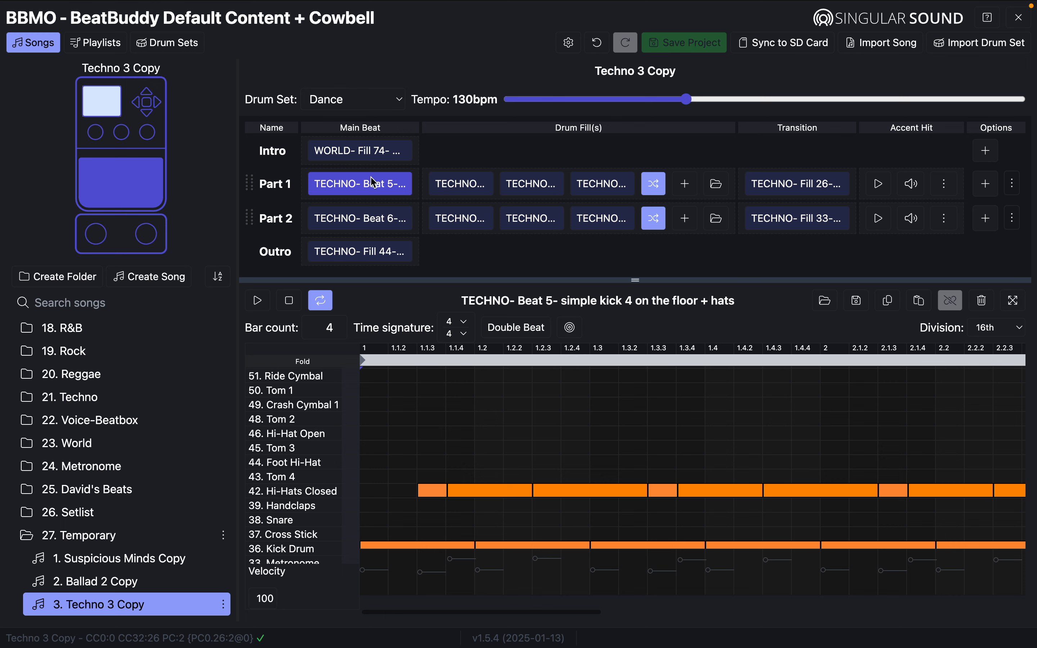
- Examine the three drum fills of Part 1 in Techno 3 Copy one after another
click(460, 188)
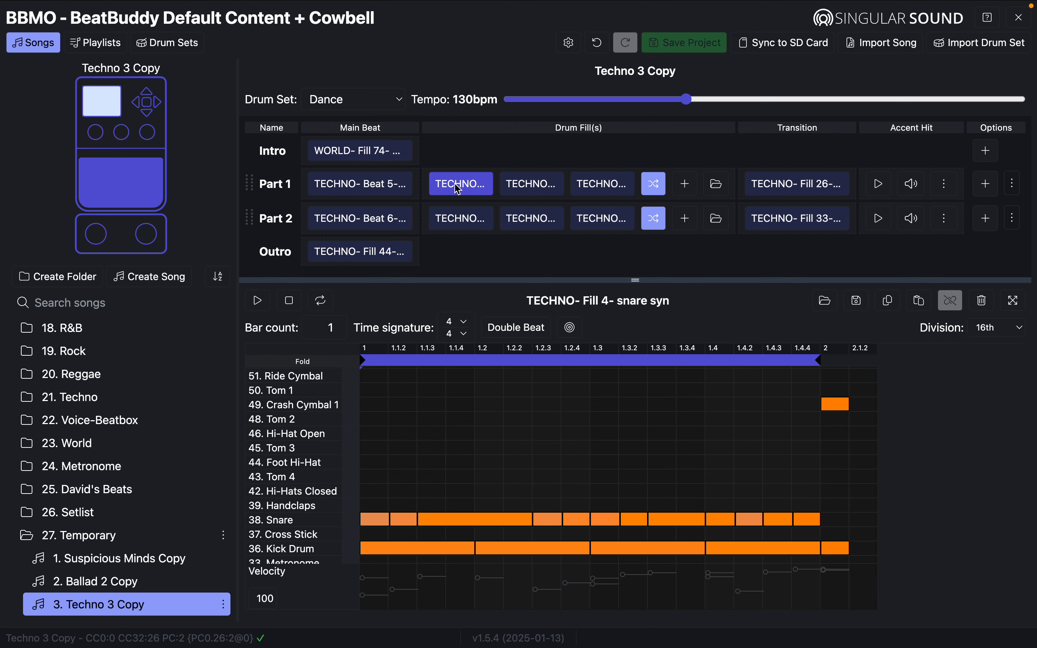
click(528, 190)
click(599, 188)
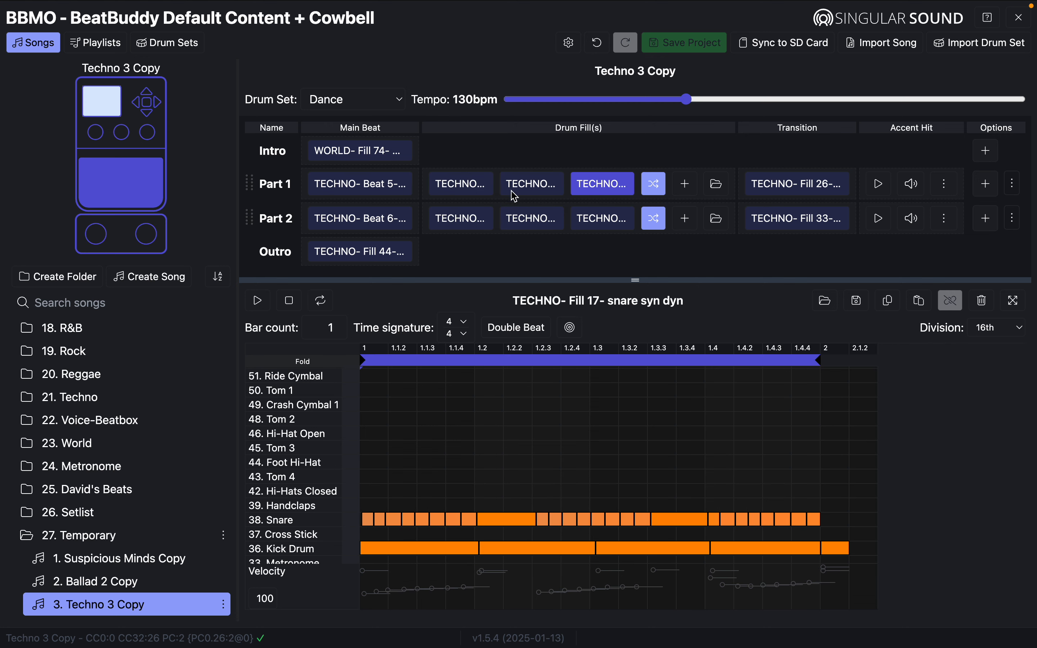
click(458, 191)
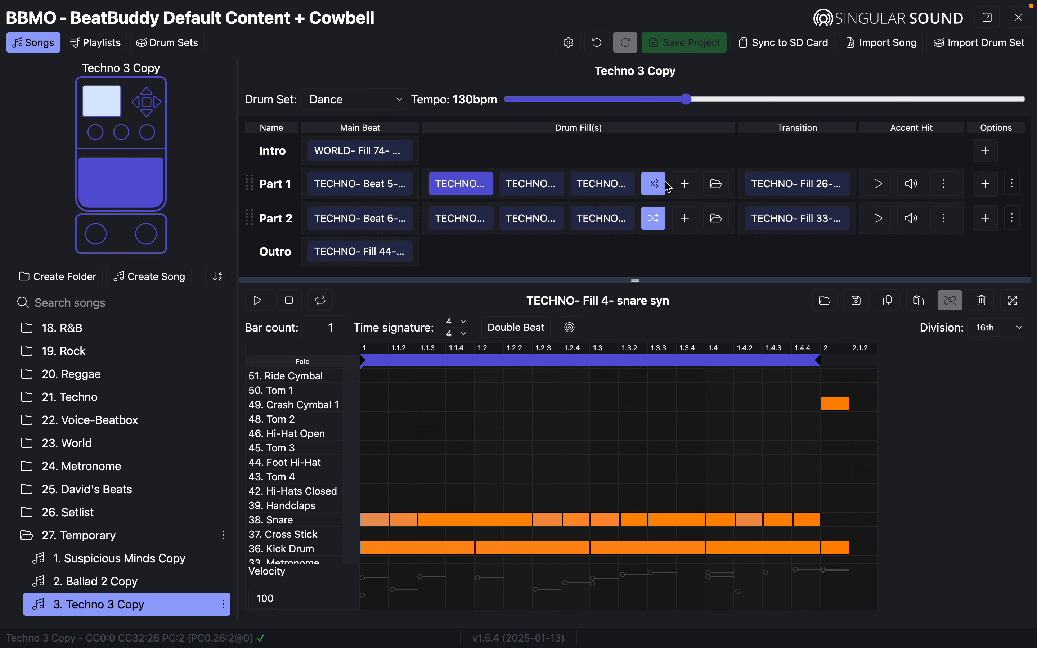
- Turn off random fill order for both parts of Techno 3 Copy
click(654, 184)
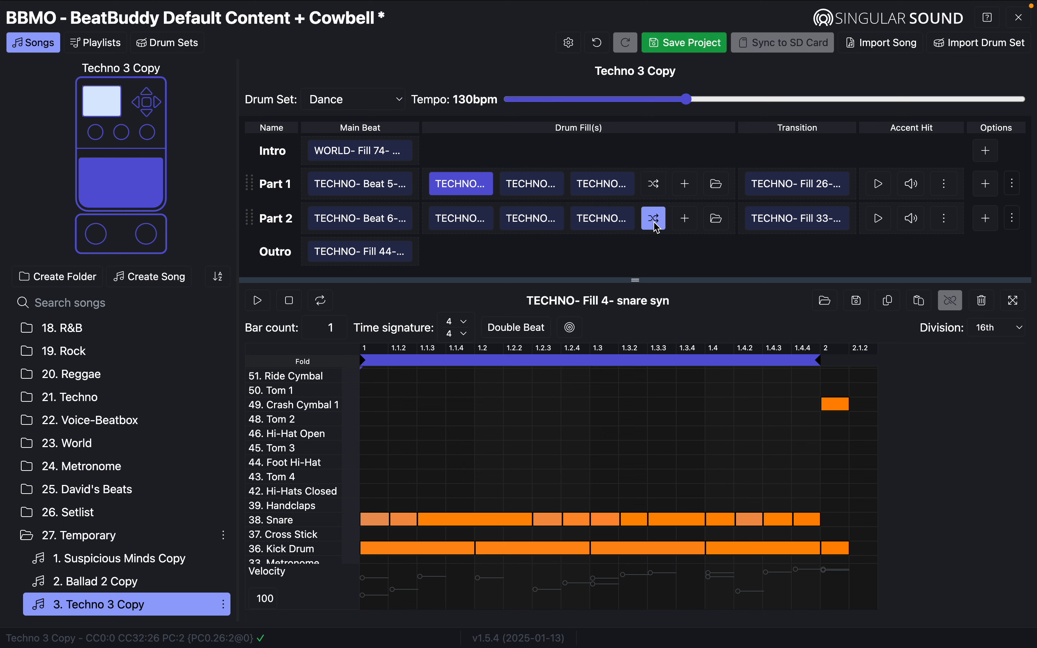
click(656, 225)
- Examine the three Part 6 drum fills of Suspicious Minds Copy in sequence, and reopen Techno 3 Copy
click(136, 560)
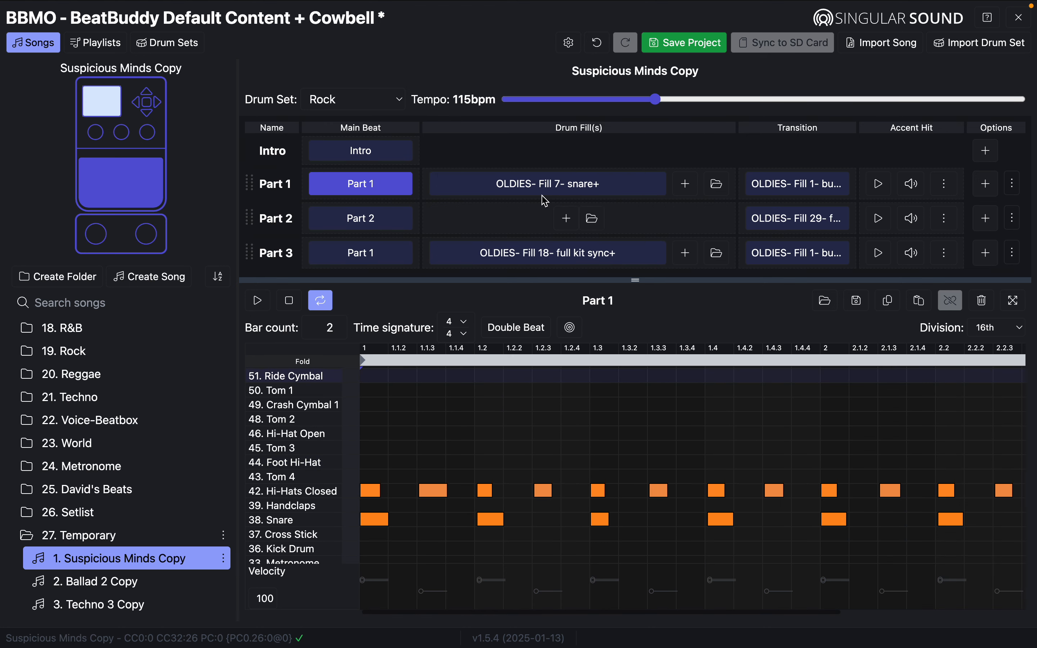
scroll(533, 193, down, 4)
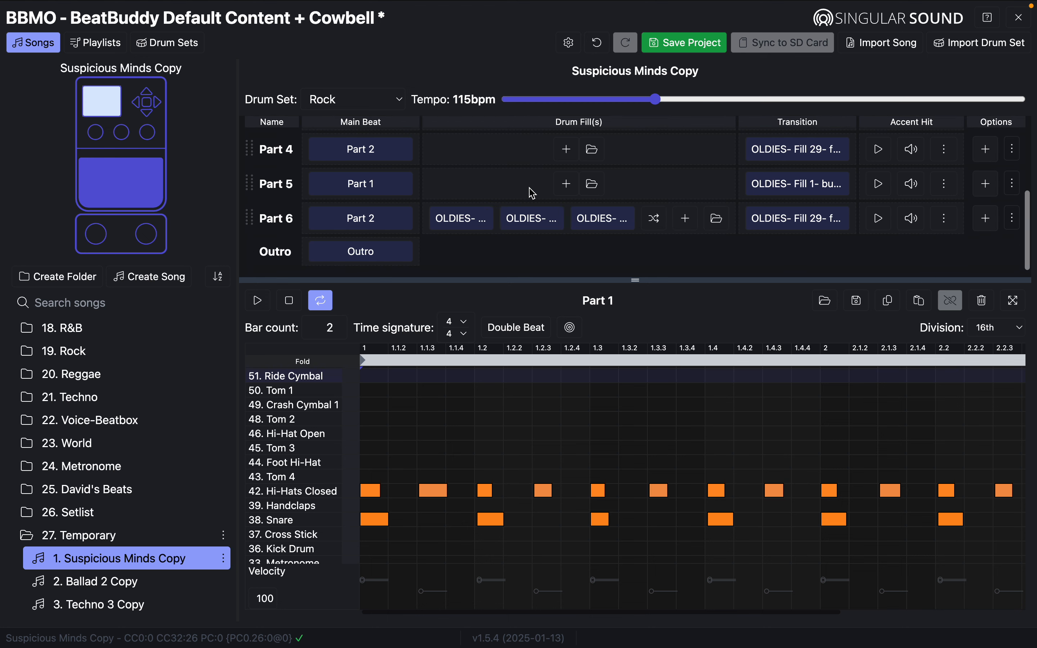
click(471, 222)
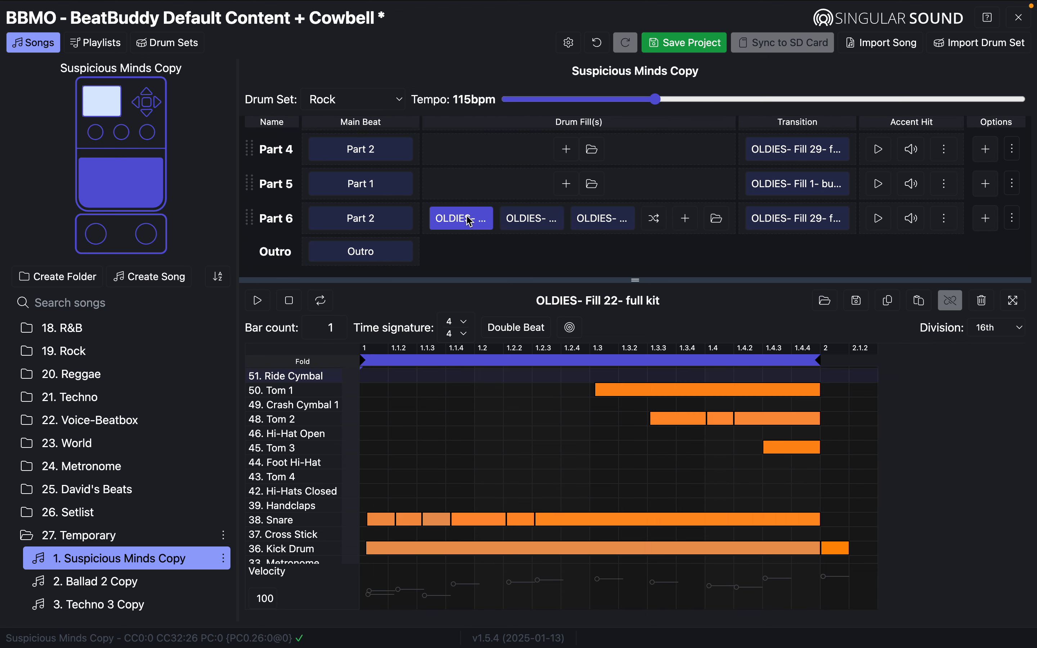
click(528, 224)
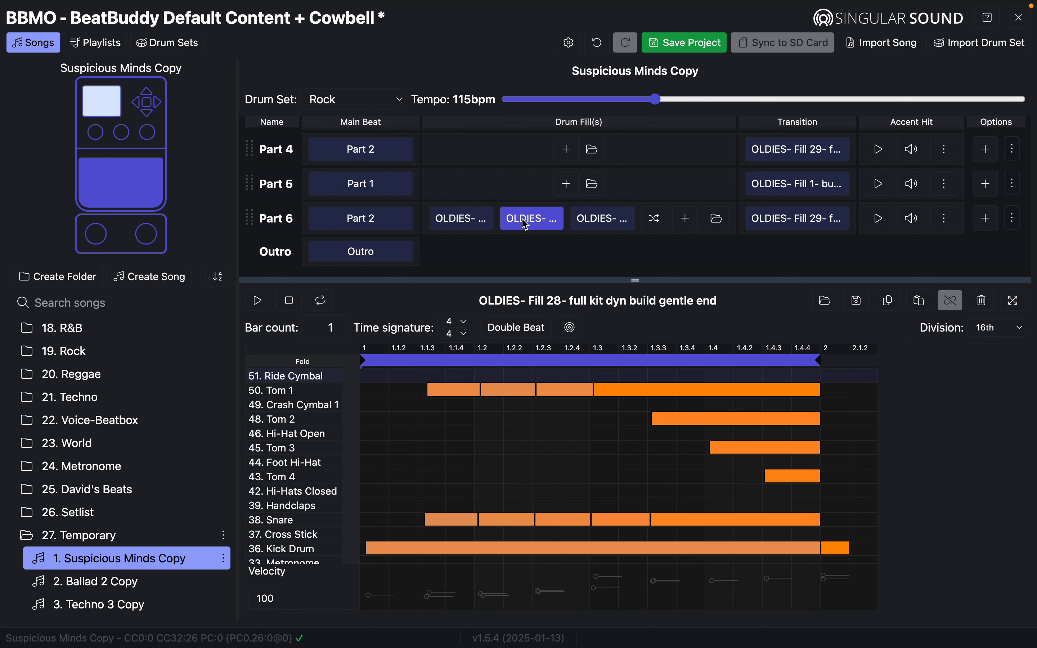
click(615, 228)
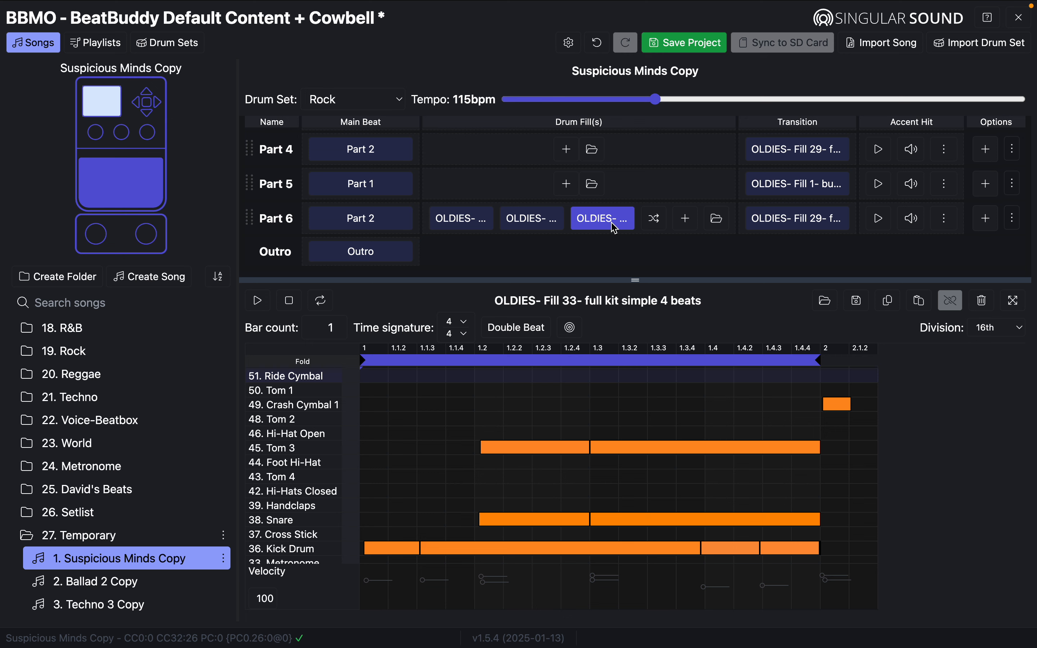
click(474, 218)
click(521, 223)
click(600, 221)
scroll(542, 231, up, 3)
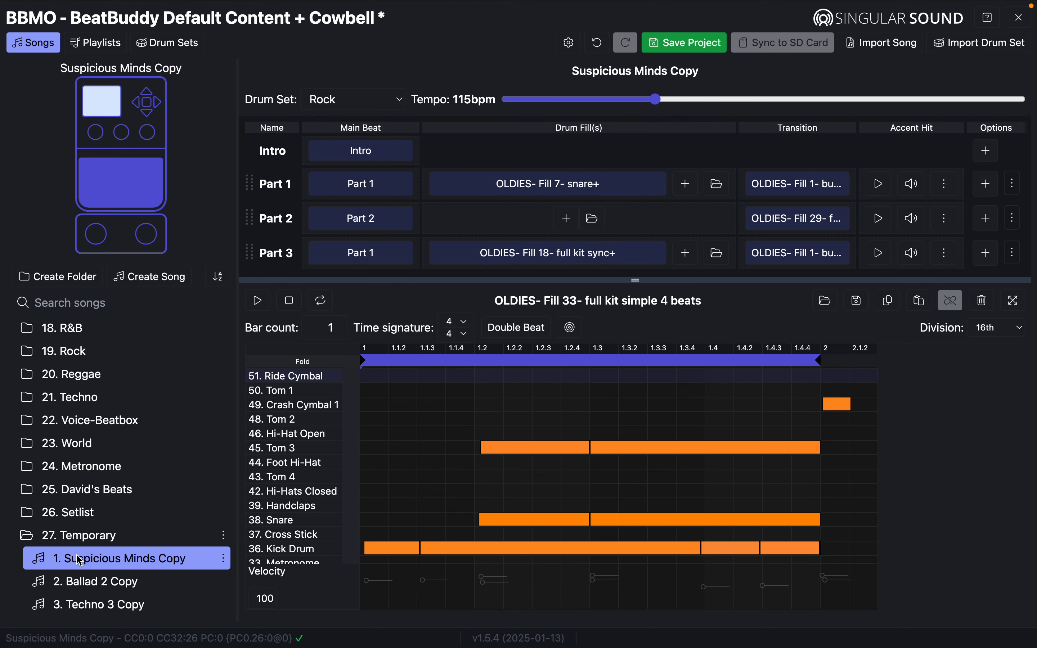
click(83, 604)
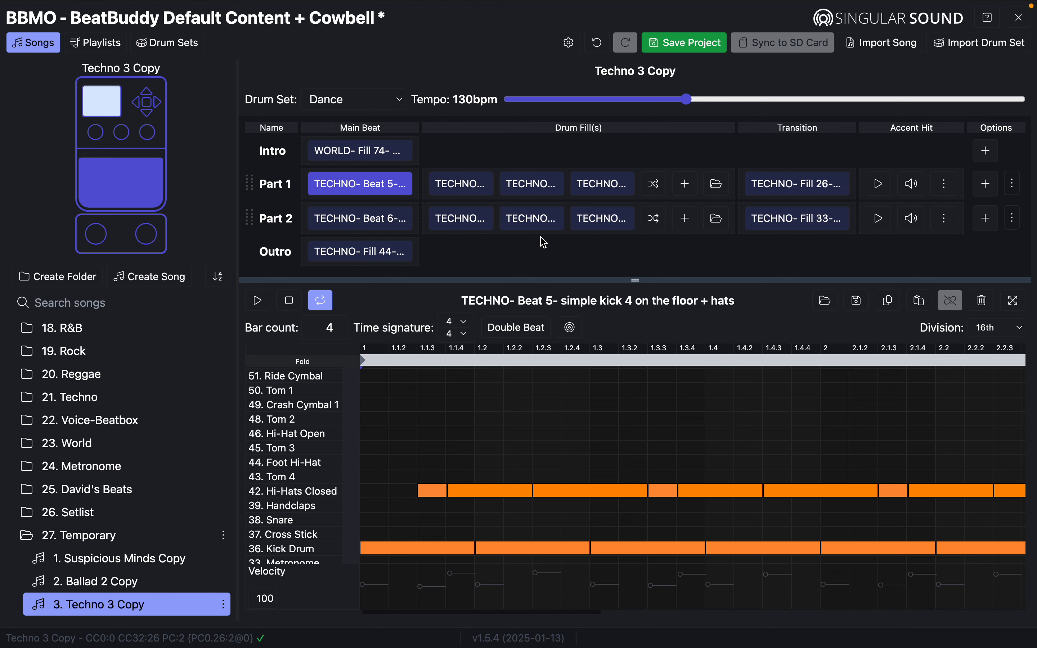
mouse_move(585, 5)
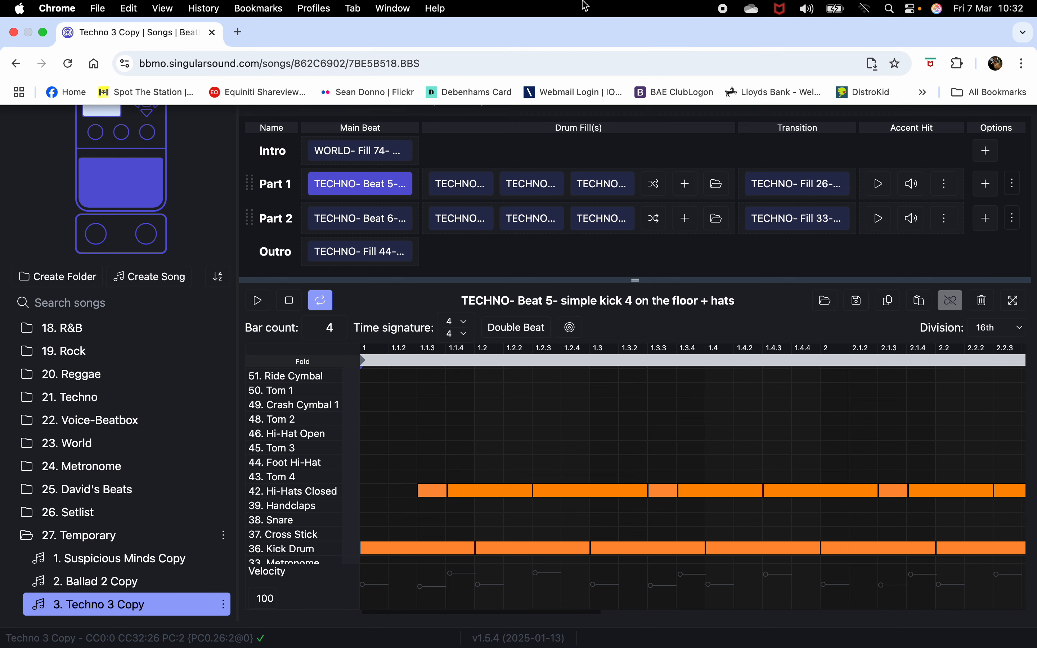